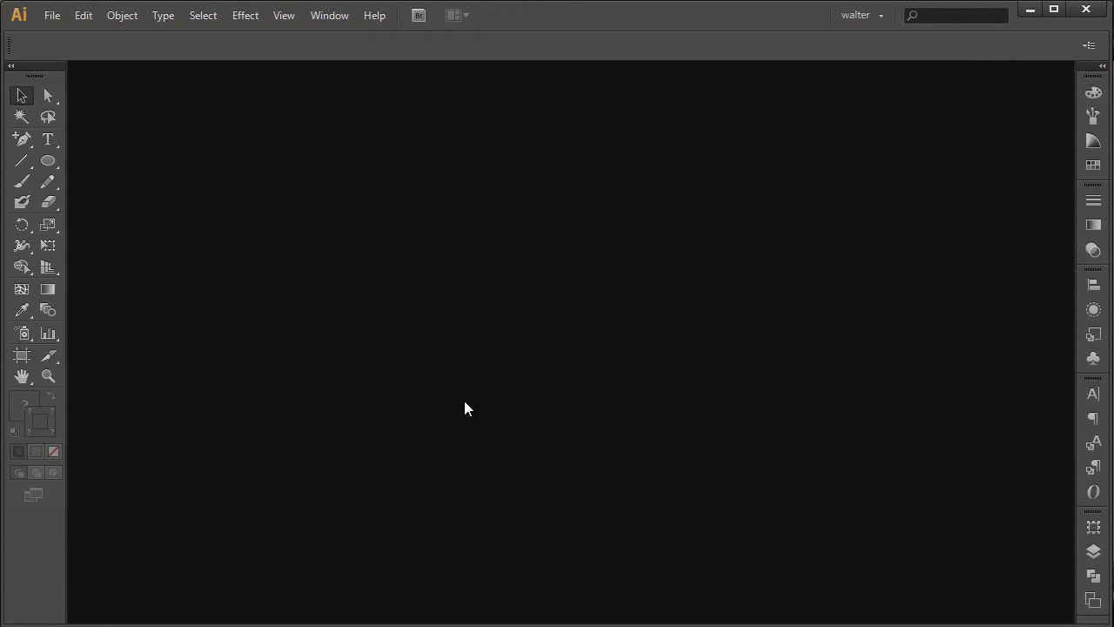
Start a new document named Mandala, keeping the 800 × 600 px RGB settings
key(ctrl+n)
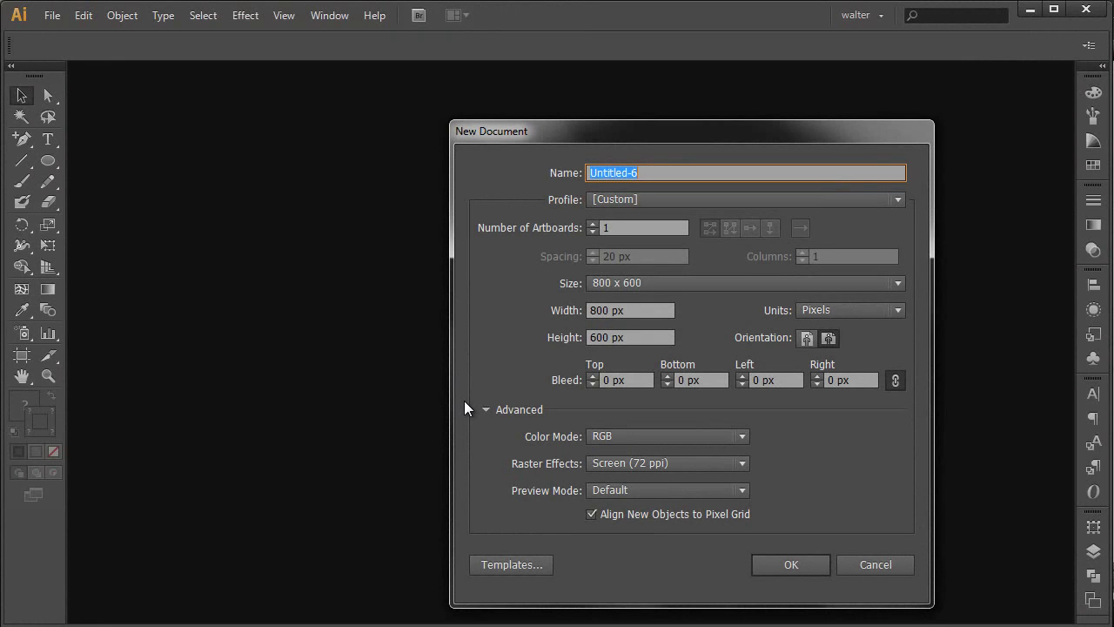
text(Mandal)
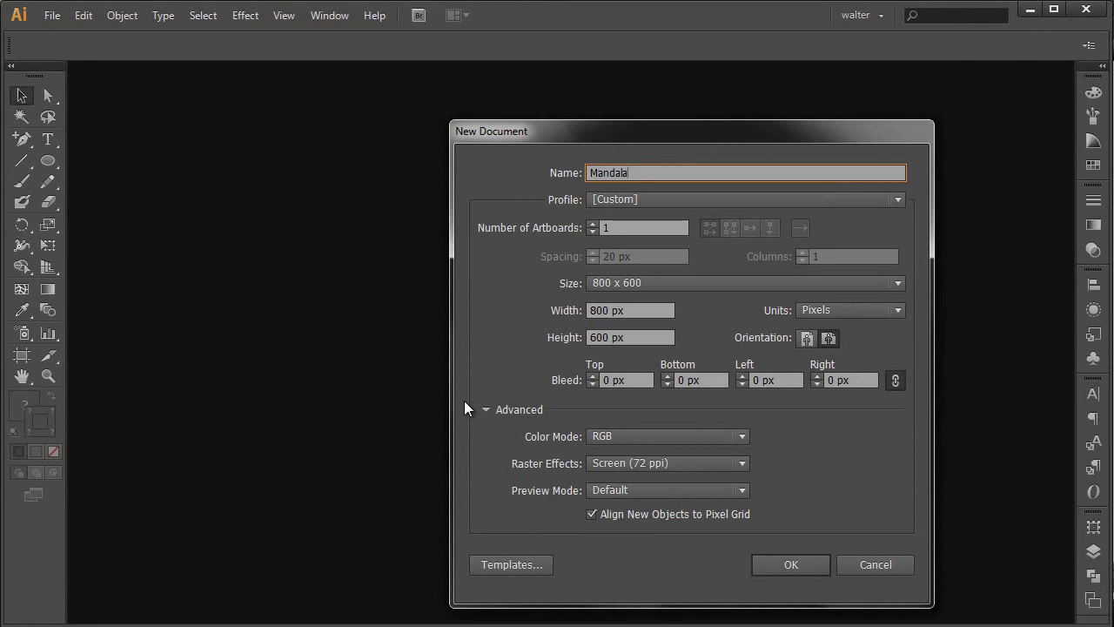
text(a)
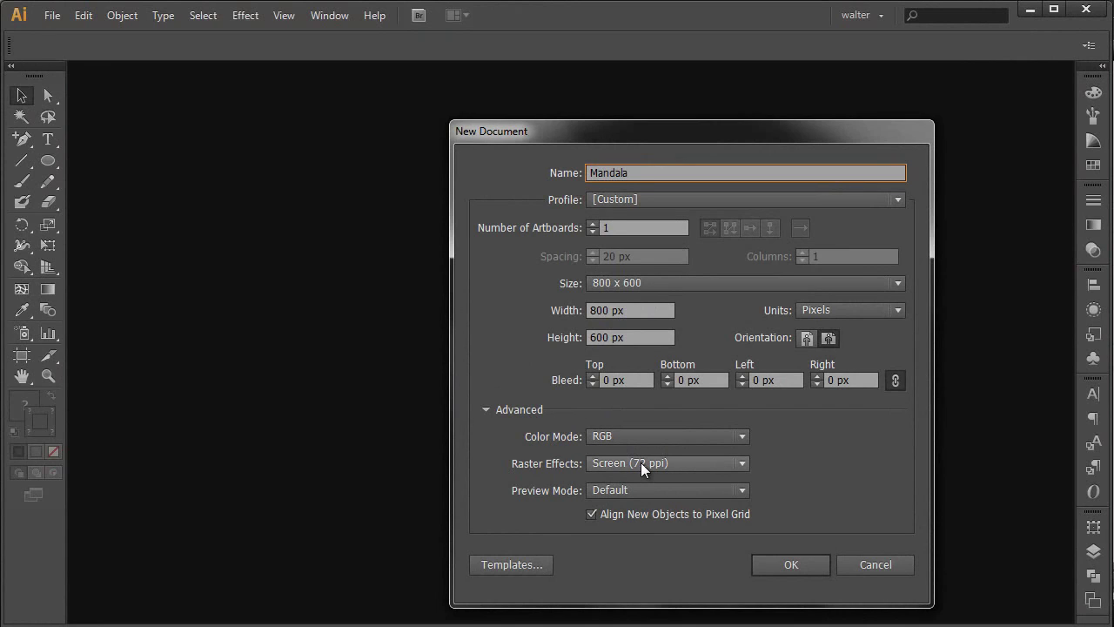
click(783, 568)
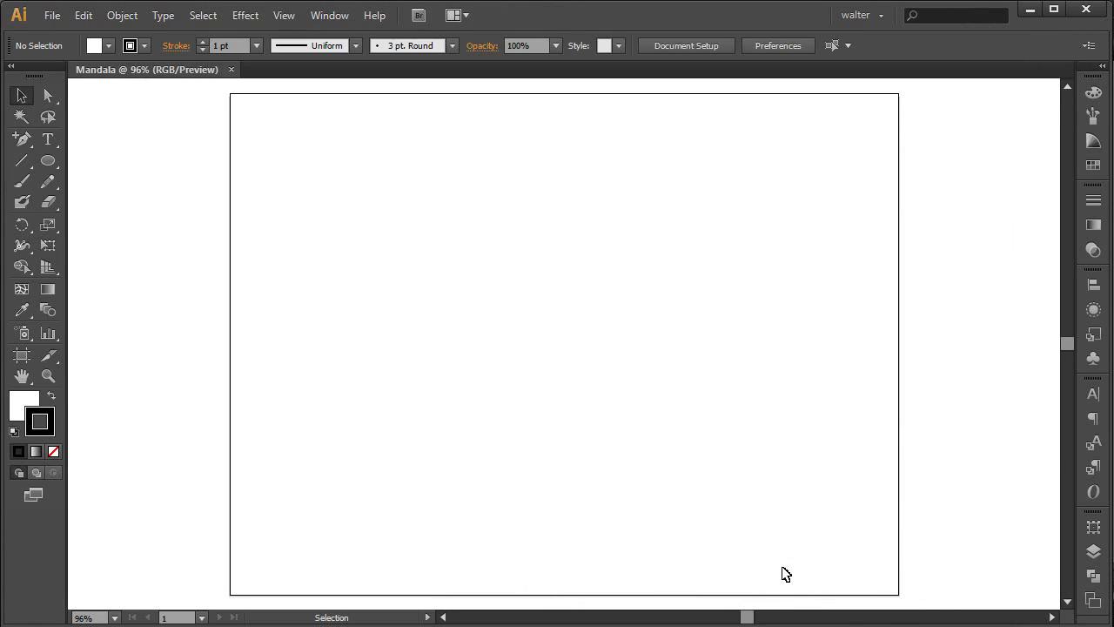
Place the mandala template image on the artboard, centred horizontally and vertically
key(a)
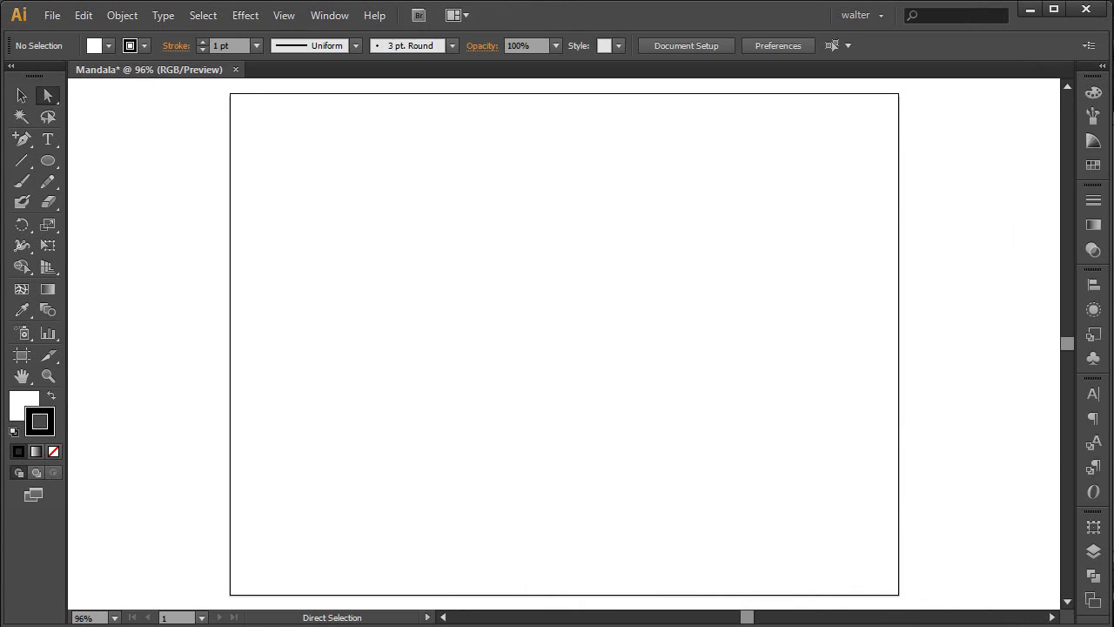
drag(552, 319, 557, 323)
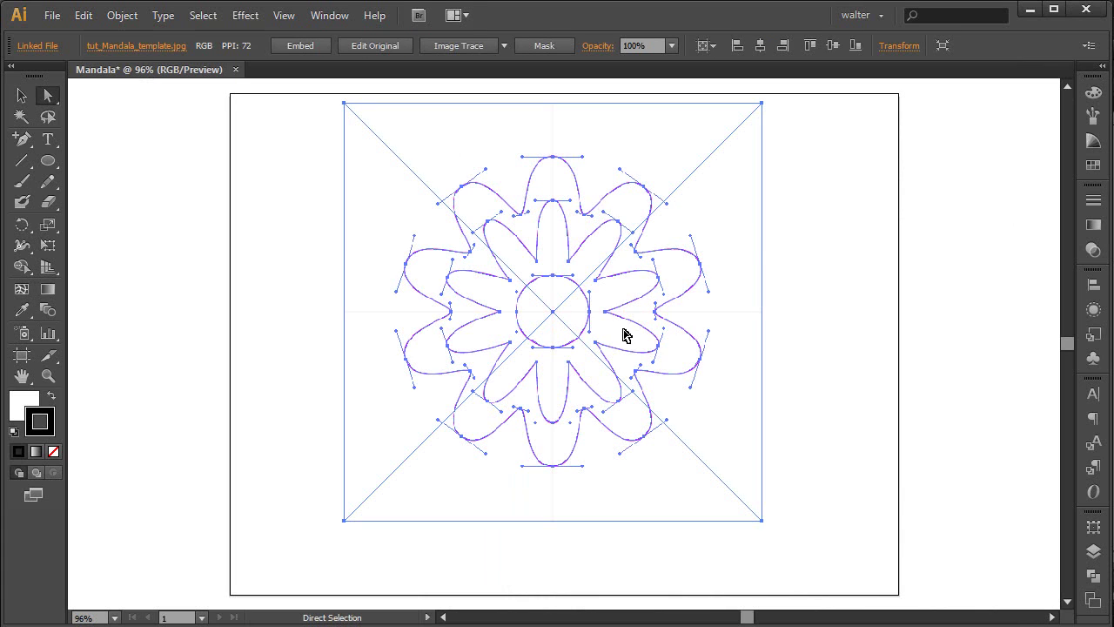
click(760, 46)
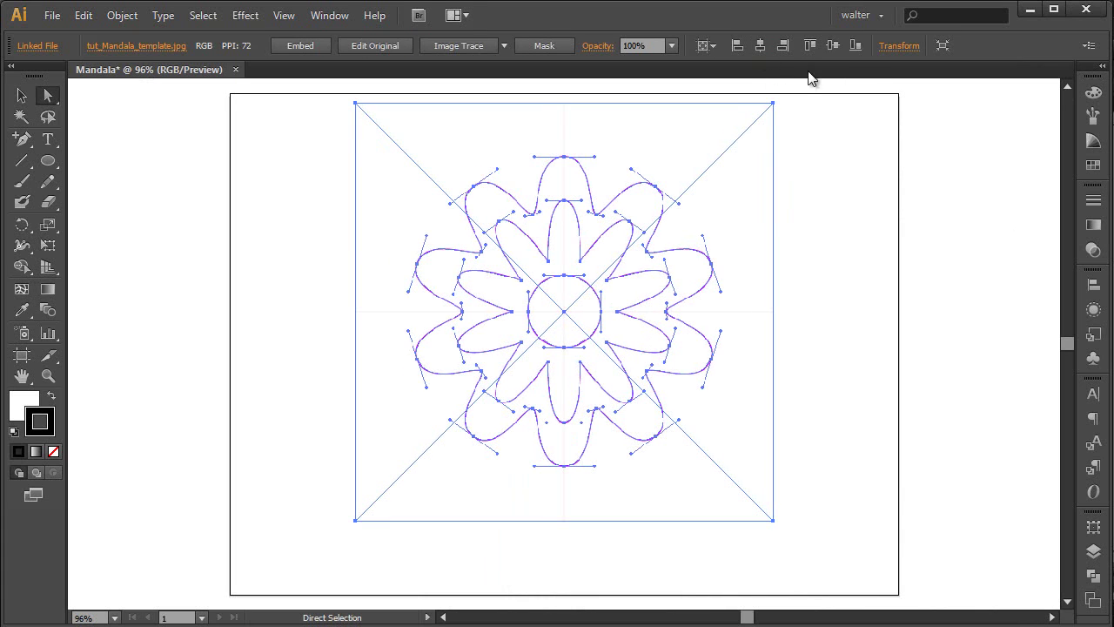
click(831, 46)
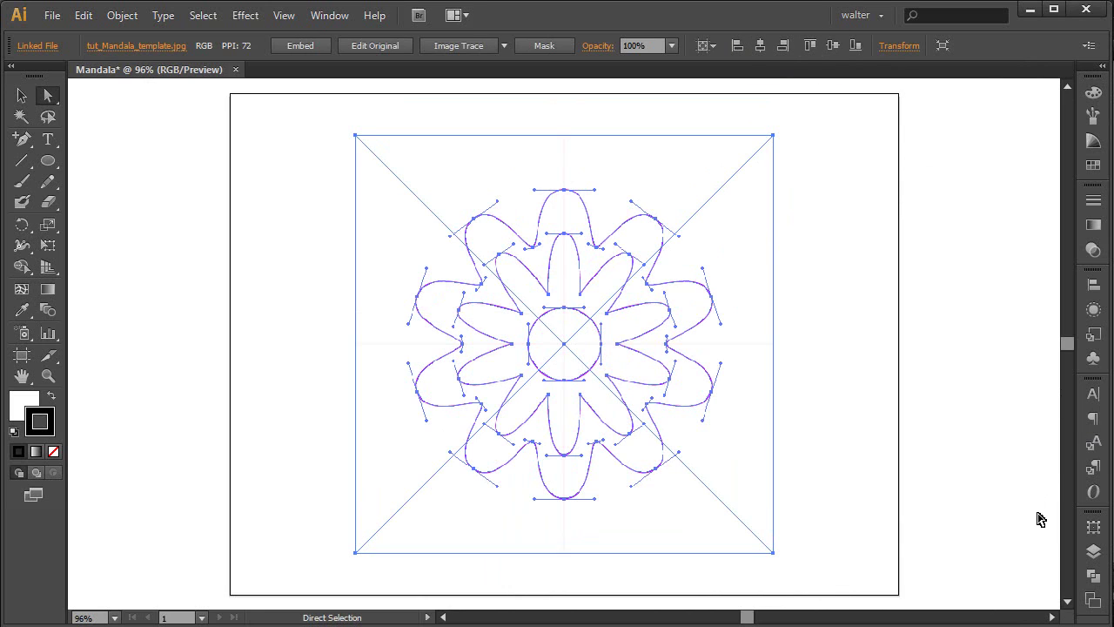
Rename Layer 1 to Template and make it a template layer dimmed to 50%
click(1093, 550)
double_click(973, 359)
text(T)
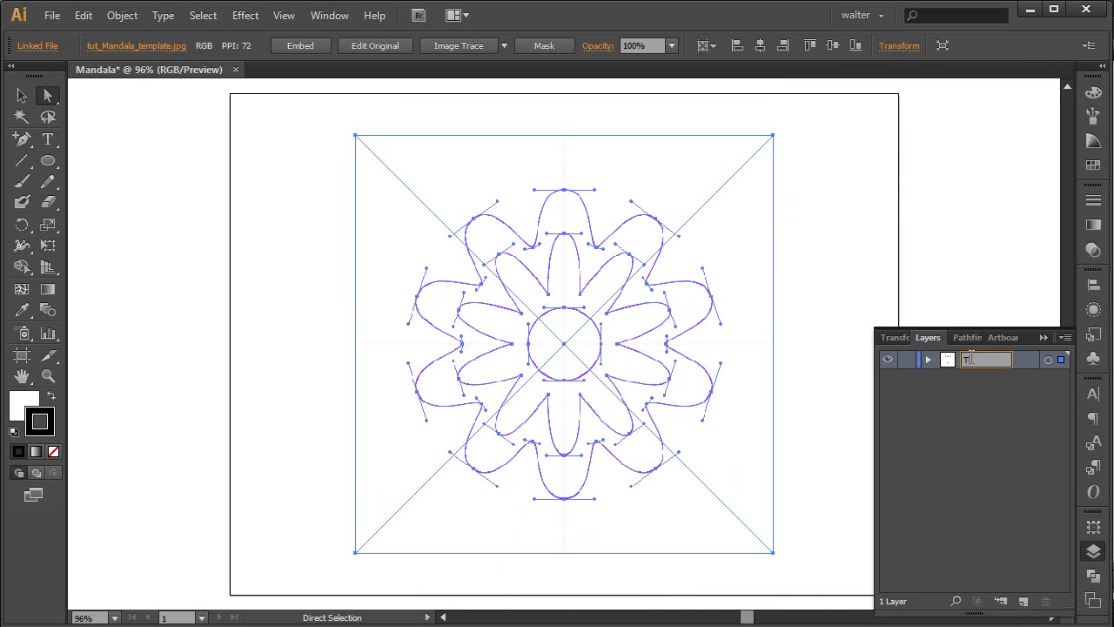
text(emplate)
key(Return)
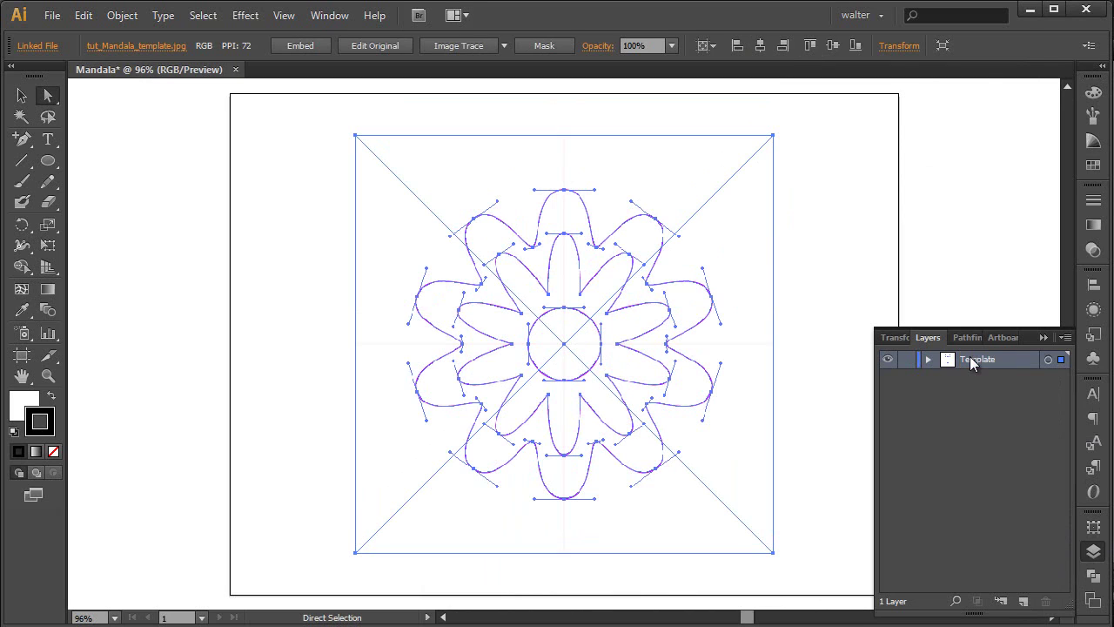
double_click(1029, 357)
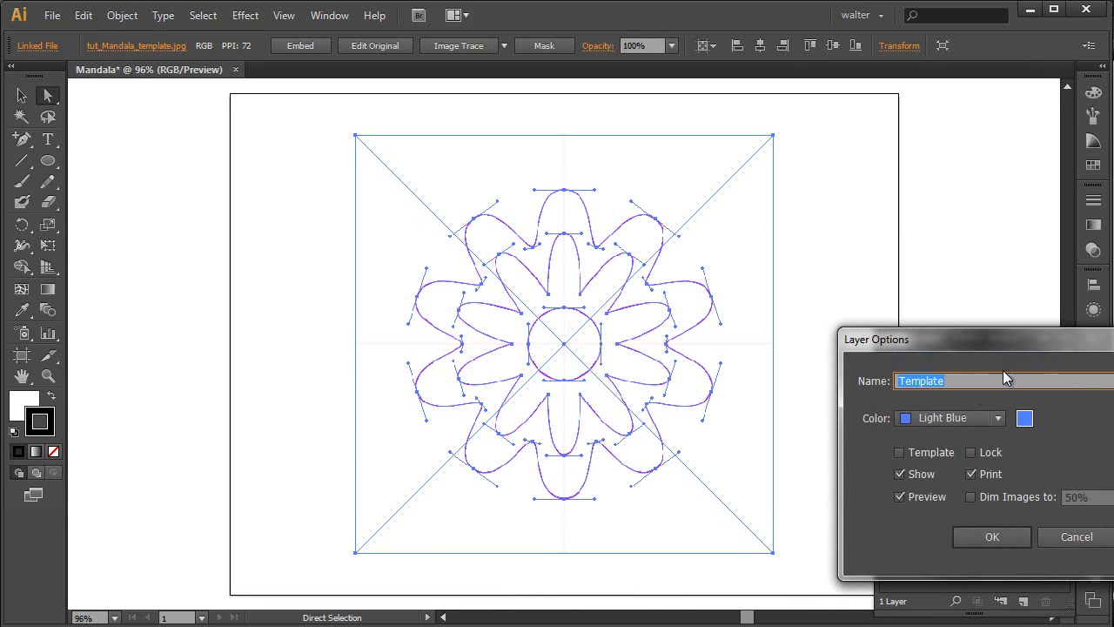
click(901, 452)
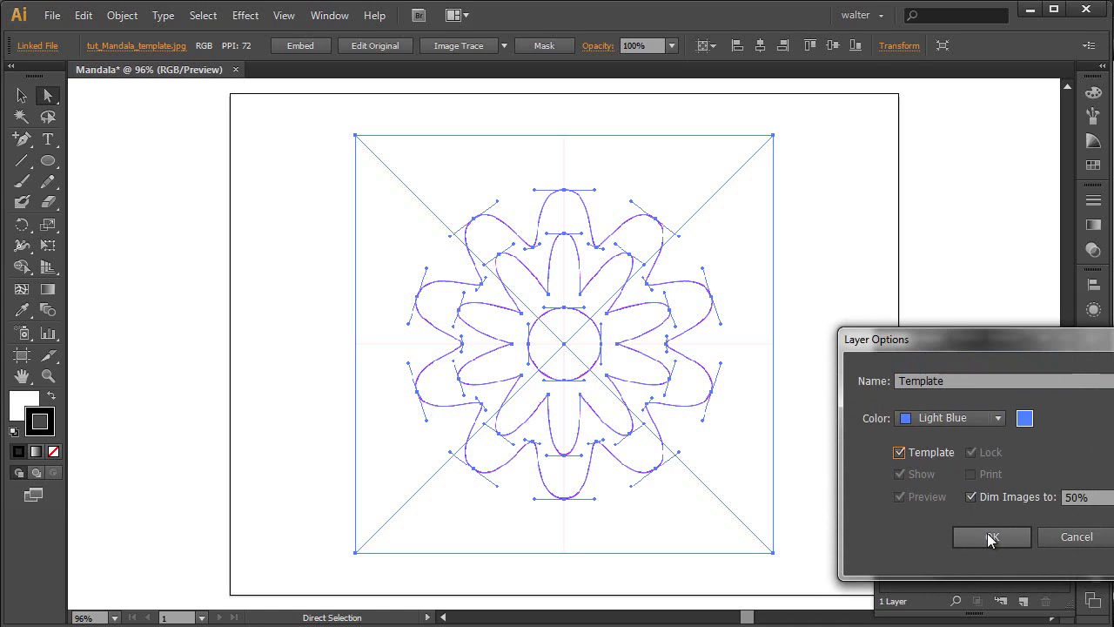
key(Tab)
click(994, 536)
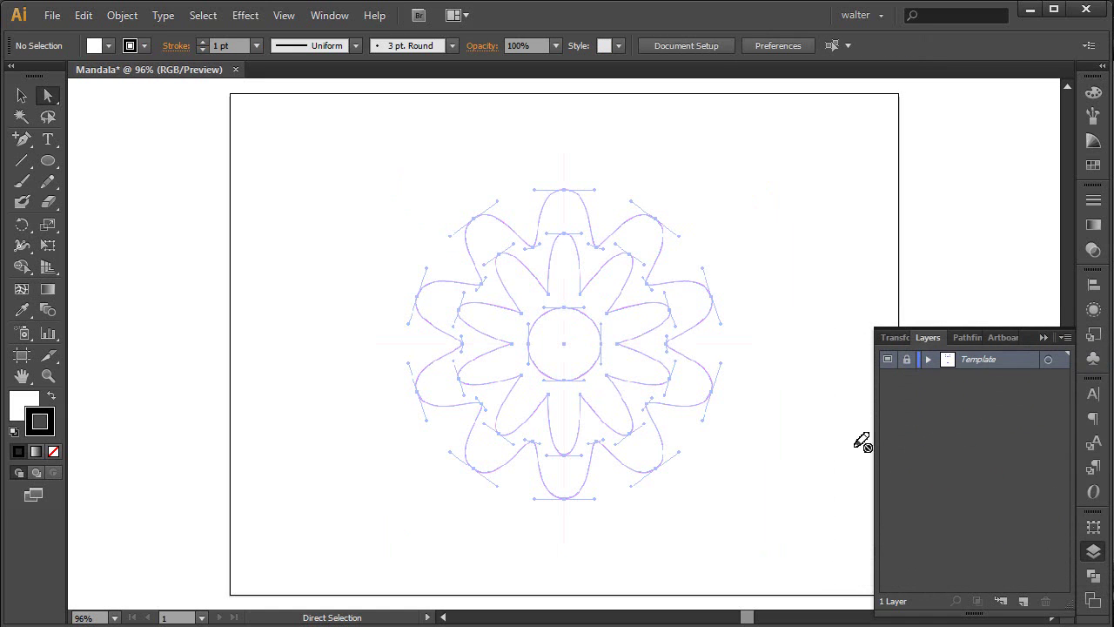
Add a new layer named Mandala above the Template layer
key(v)
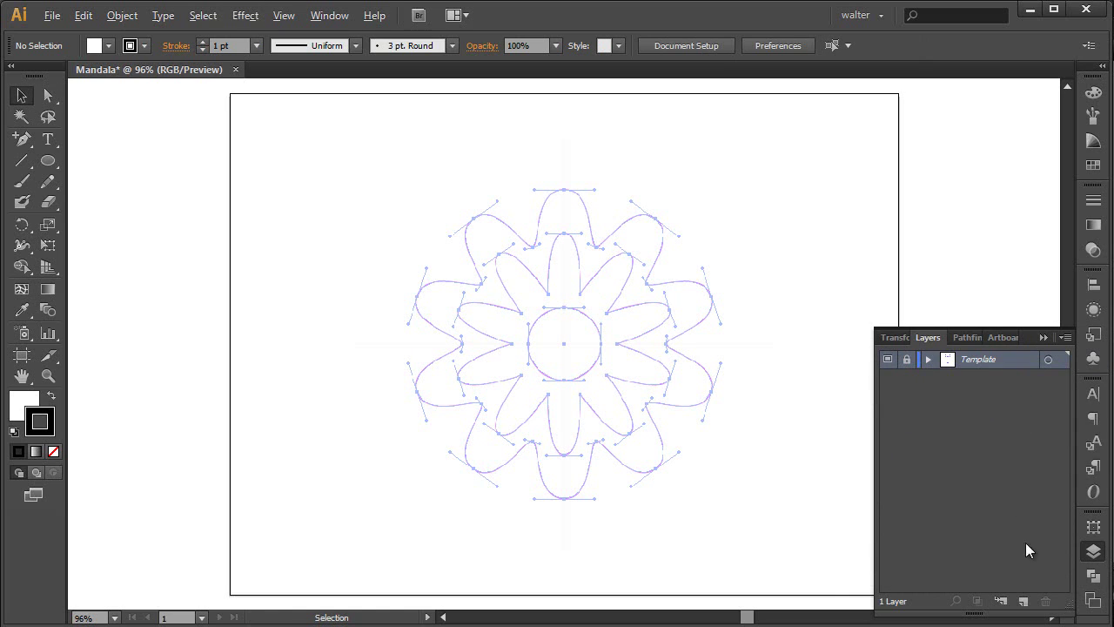
alt+click(1024, 602)
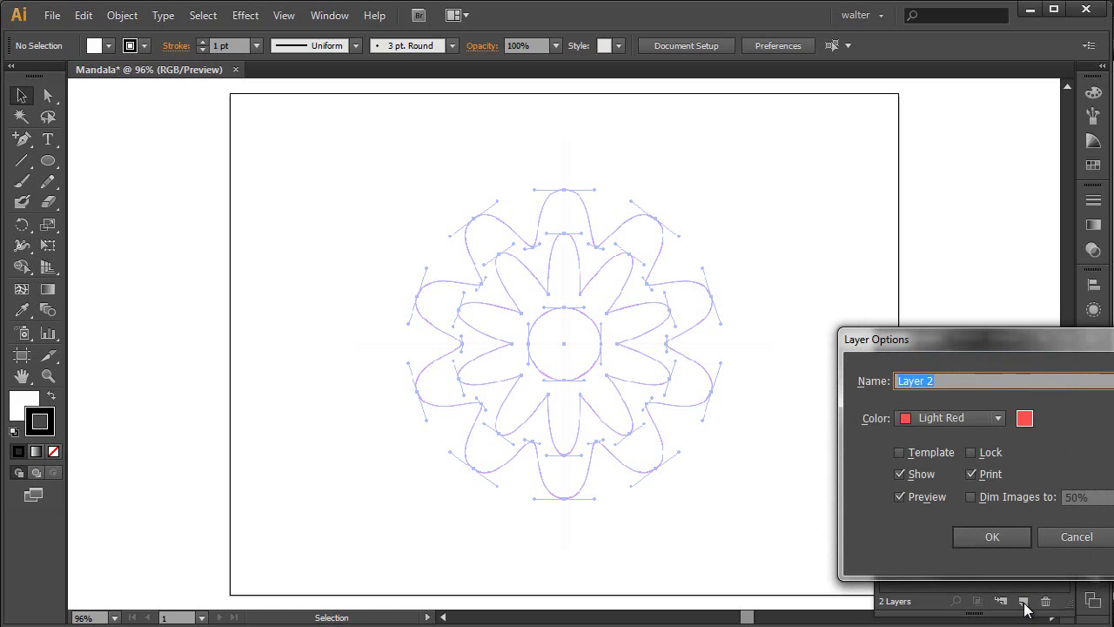
text(Mand)
text(ala)
click(991, 537)
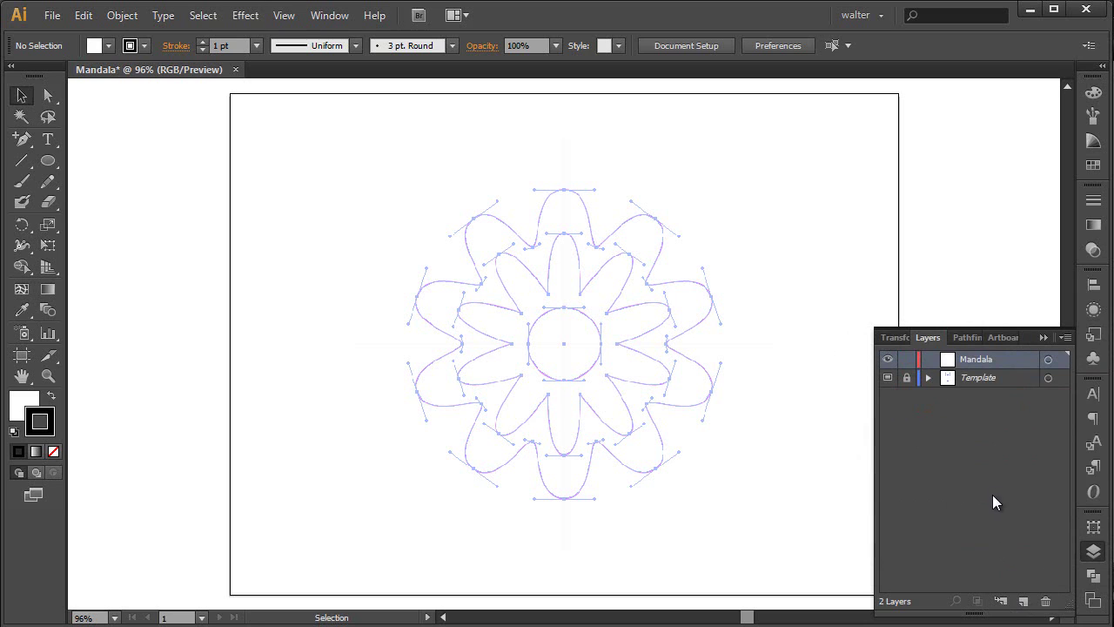
Collapse the Layers panel, zoom to 150%, and save the file as Mandala.ai
click(1042, 337)
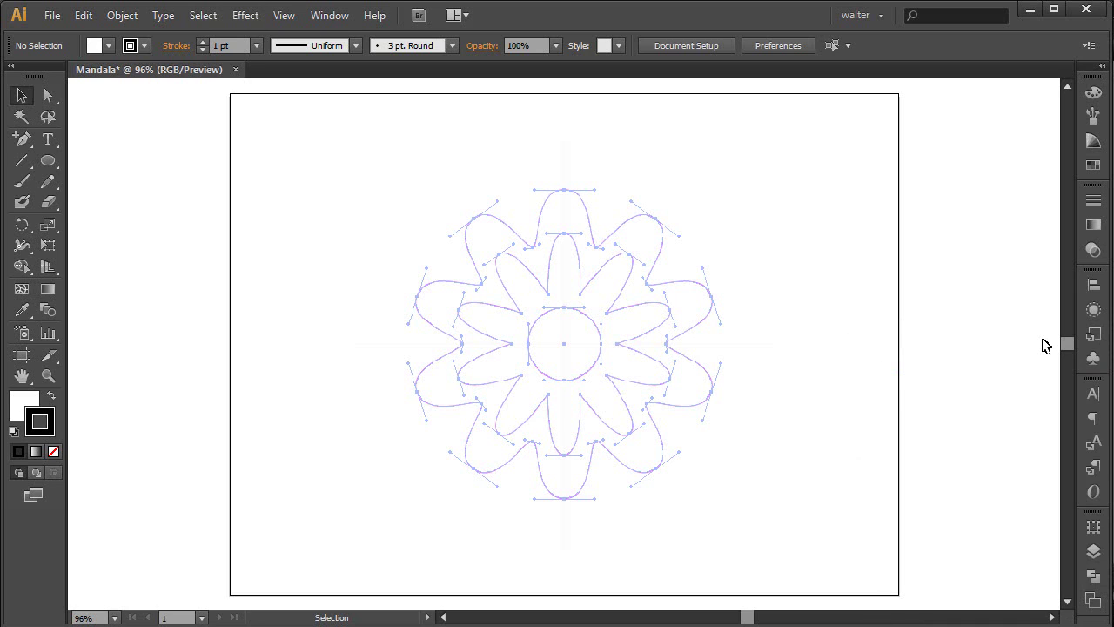
key(a)
key(ctrl+1)
key(ctrl+plus)
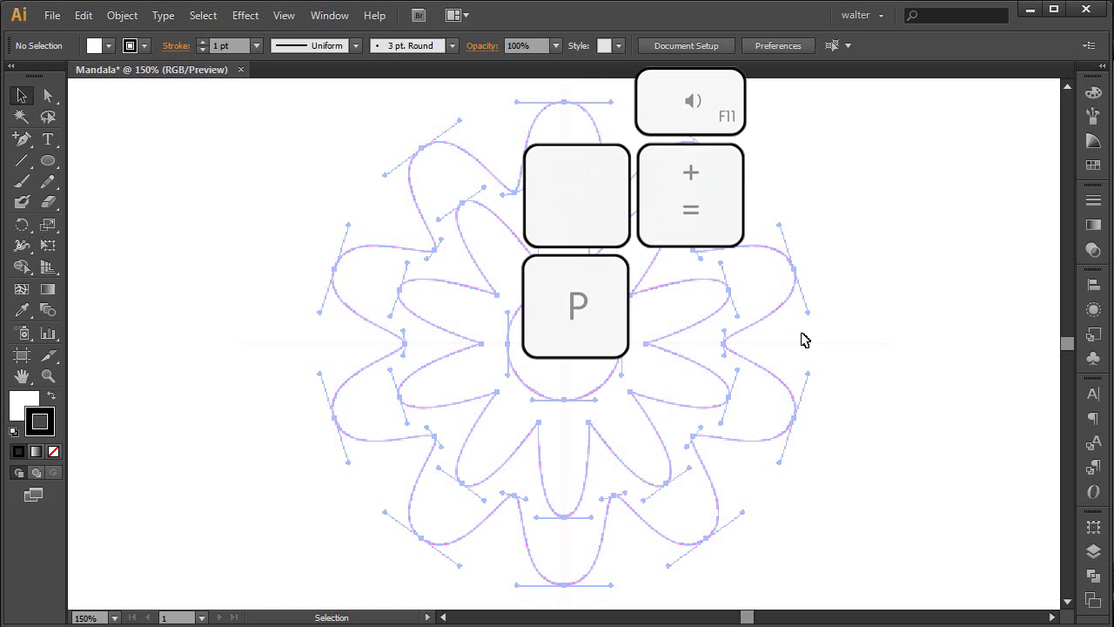
key(ctrl+s)
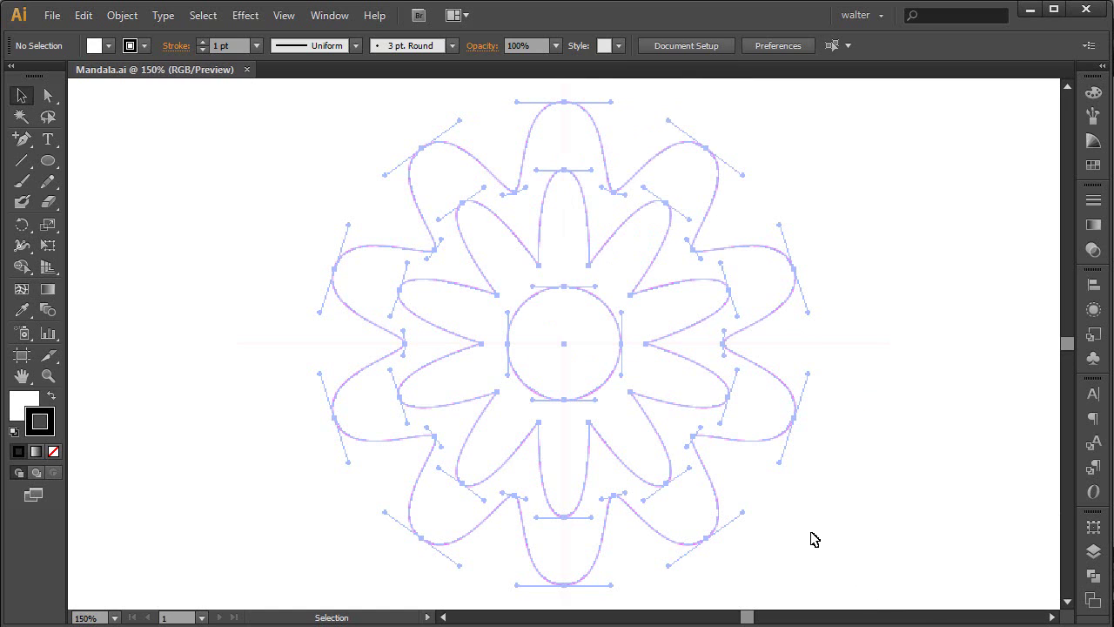
Set the Ellipse tool's colours to no fill and a pure red stroke
click(48, 161)
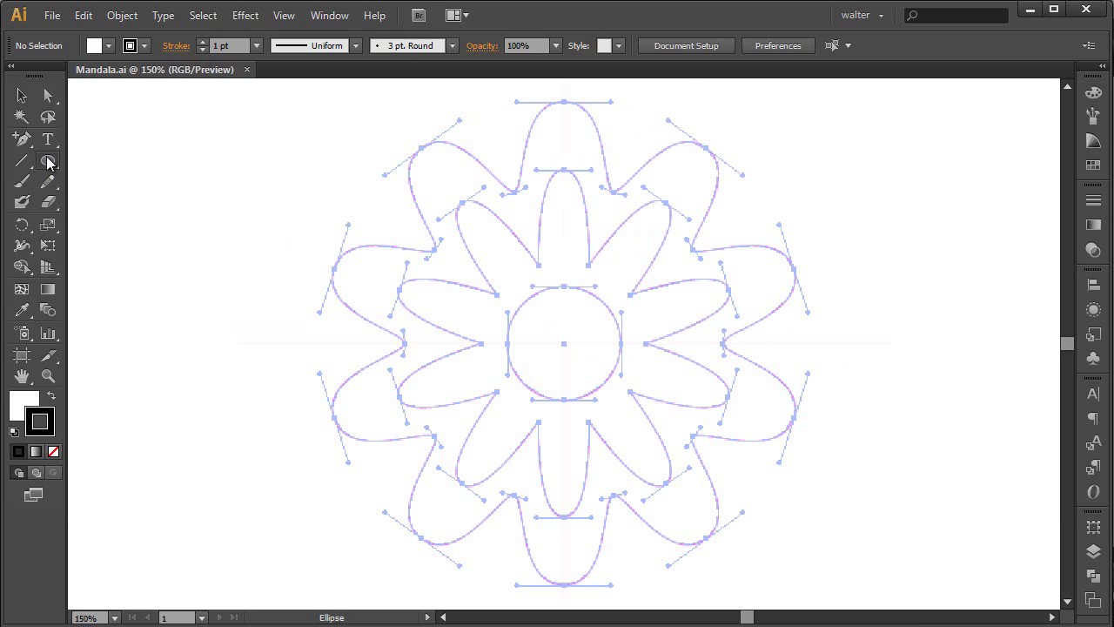
click(26, 402)
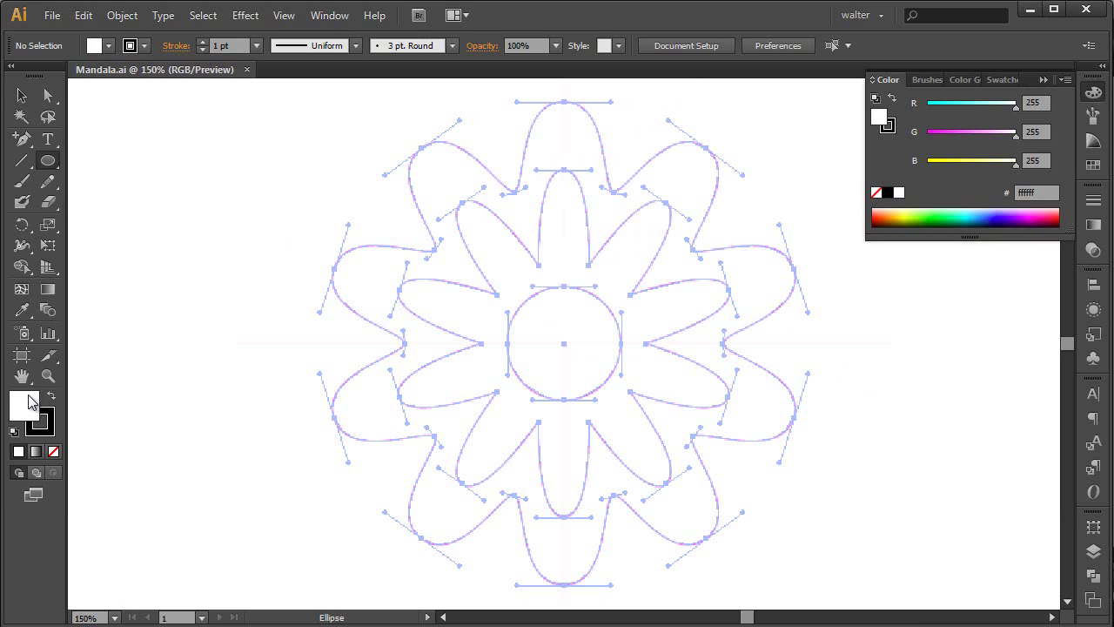
click(53, 452)
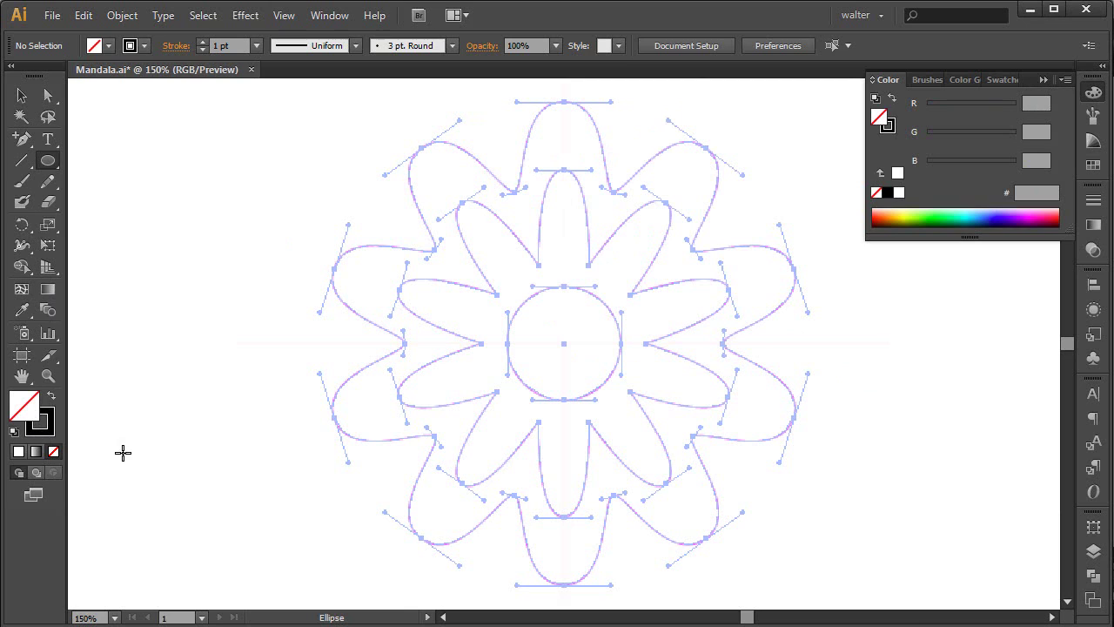
click(31, 432)
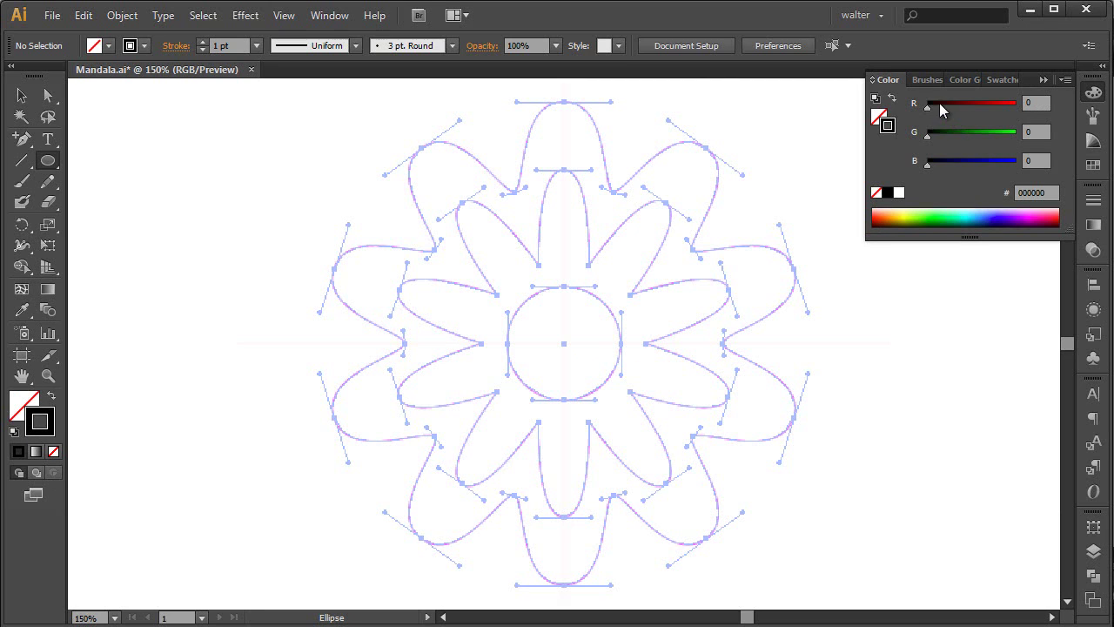
drag(939, 103, 1048, 108)
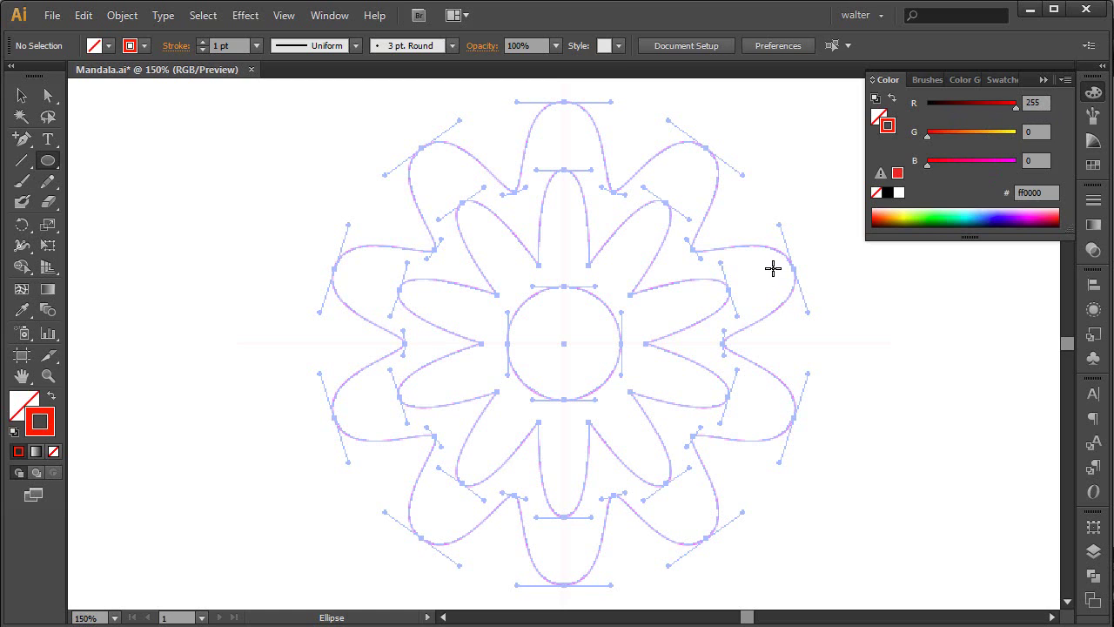
Draw an 87 px circle, centre it on the mandala, and deselect it
click(640, 302)
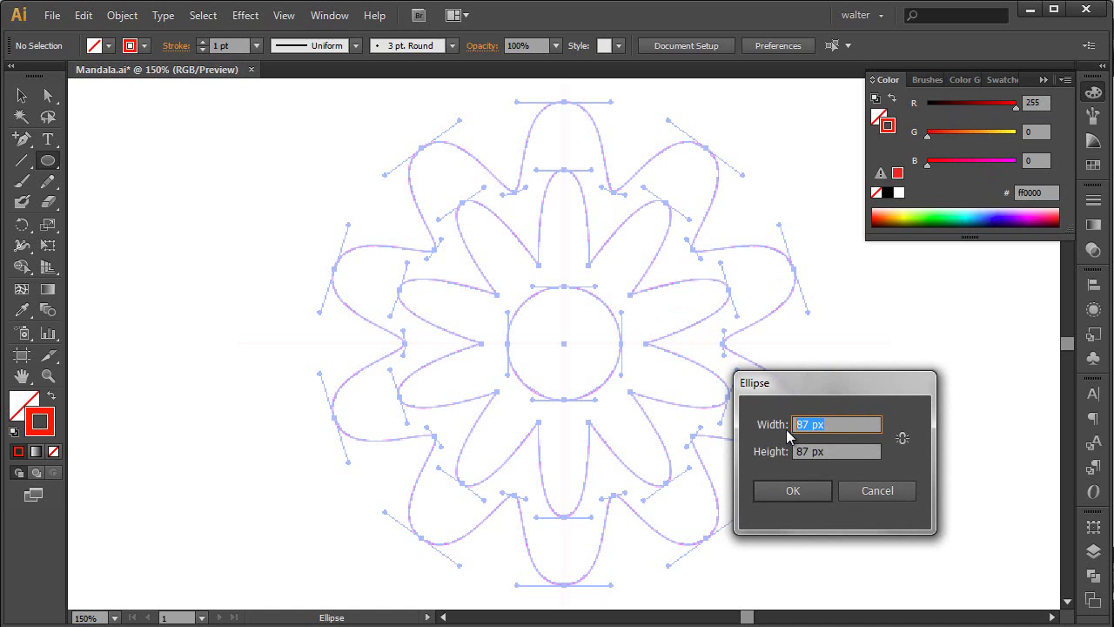
click(837, 454)
drag(836, 453, 777, 456)
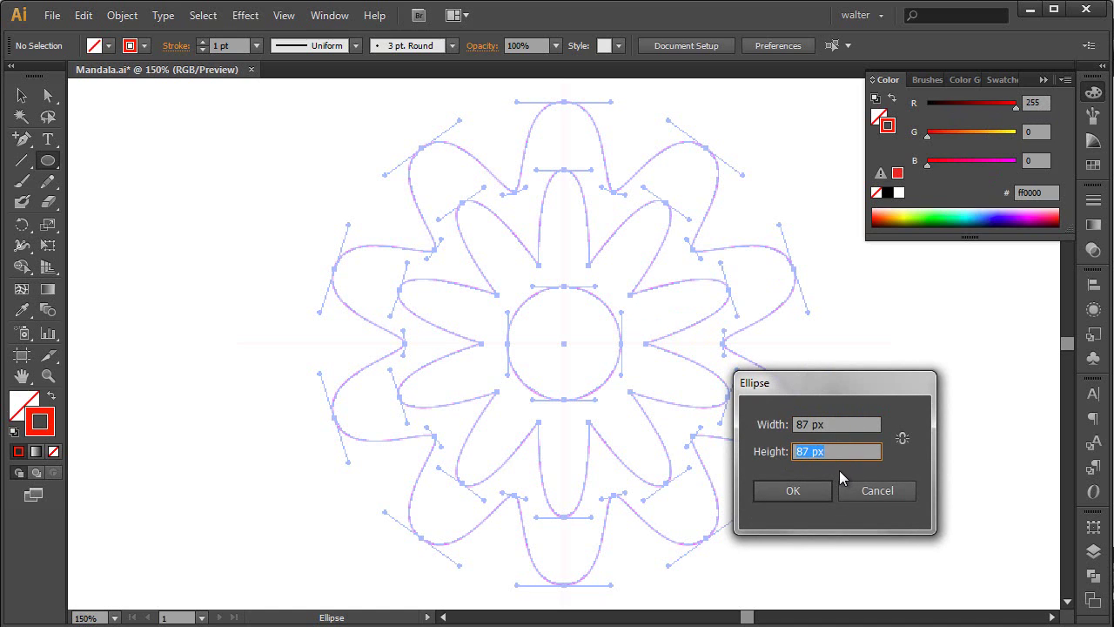
click(806, 491)
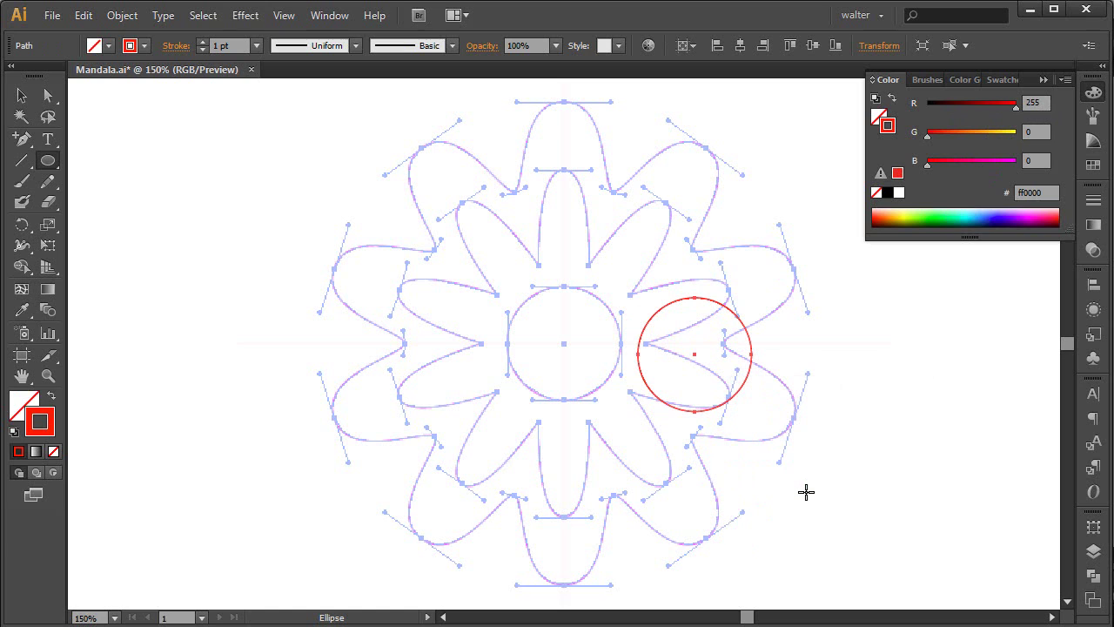
click(739, 48)
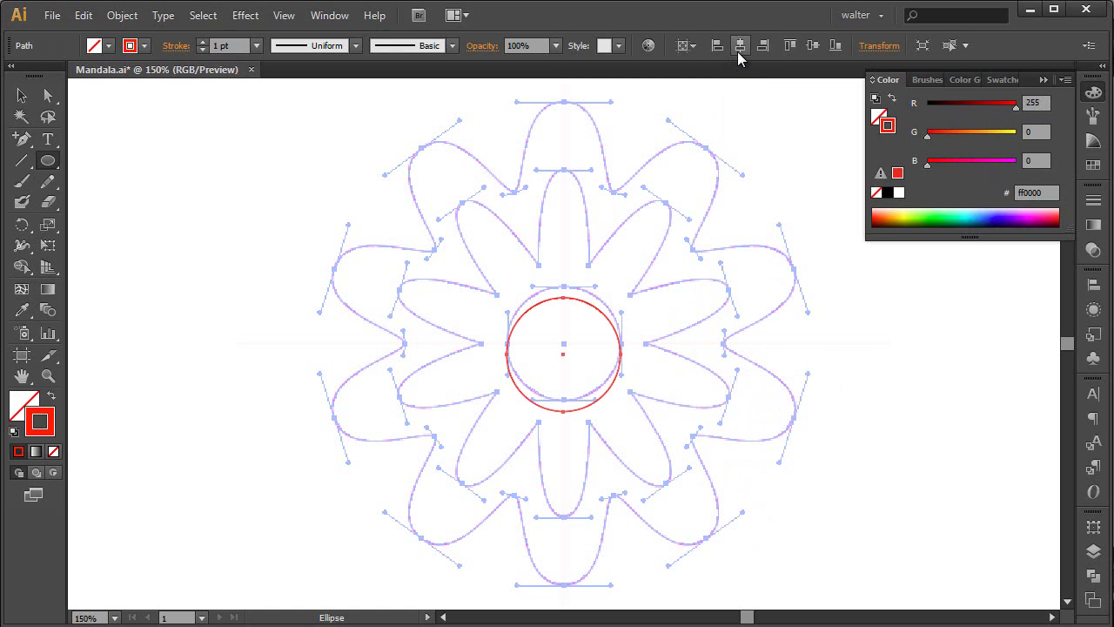
click(811, 48)
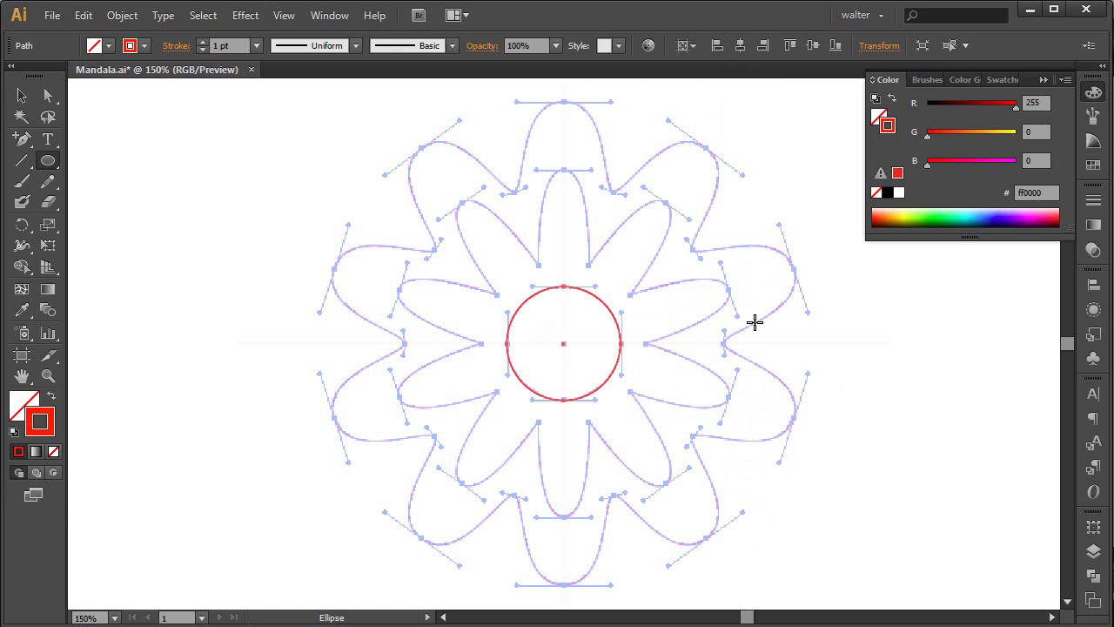
key(v)
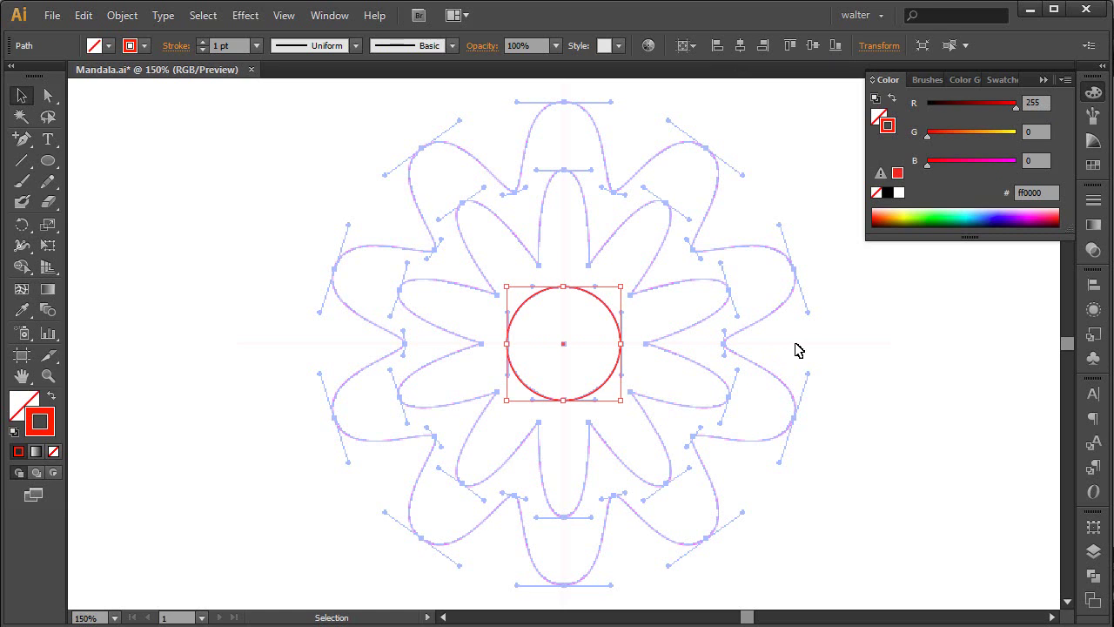
click(799, 349)
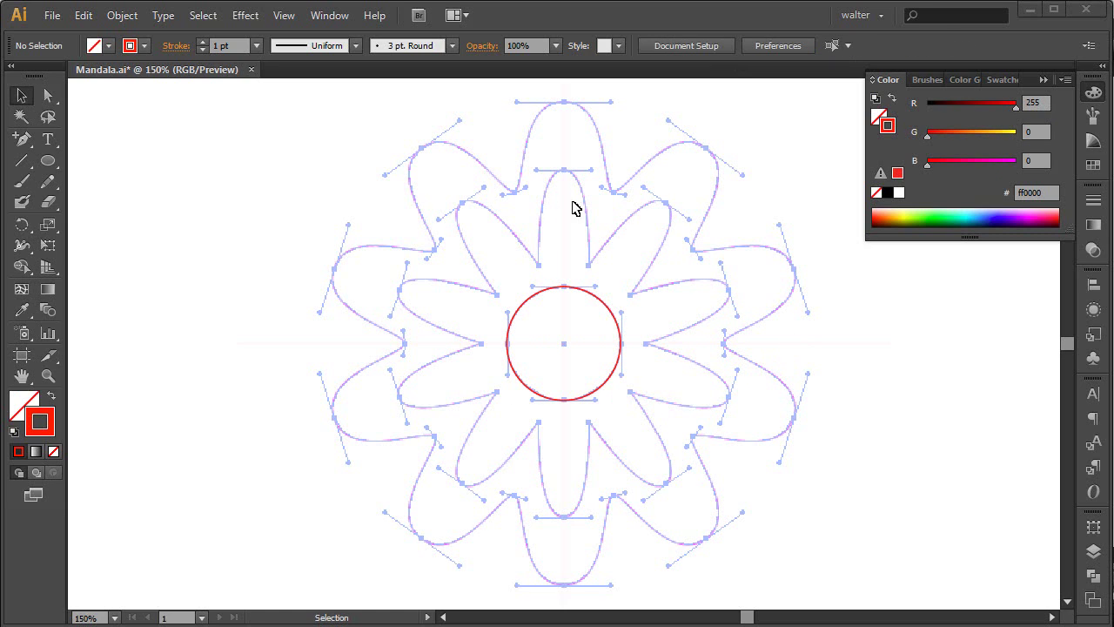
Create a 10-point star with radii 133 px and 63 px, centred on the circle
click(48, 160)
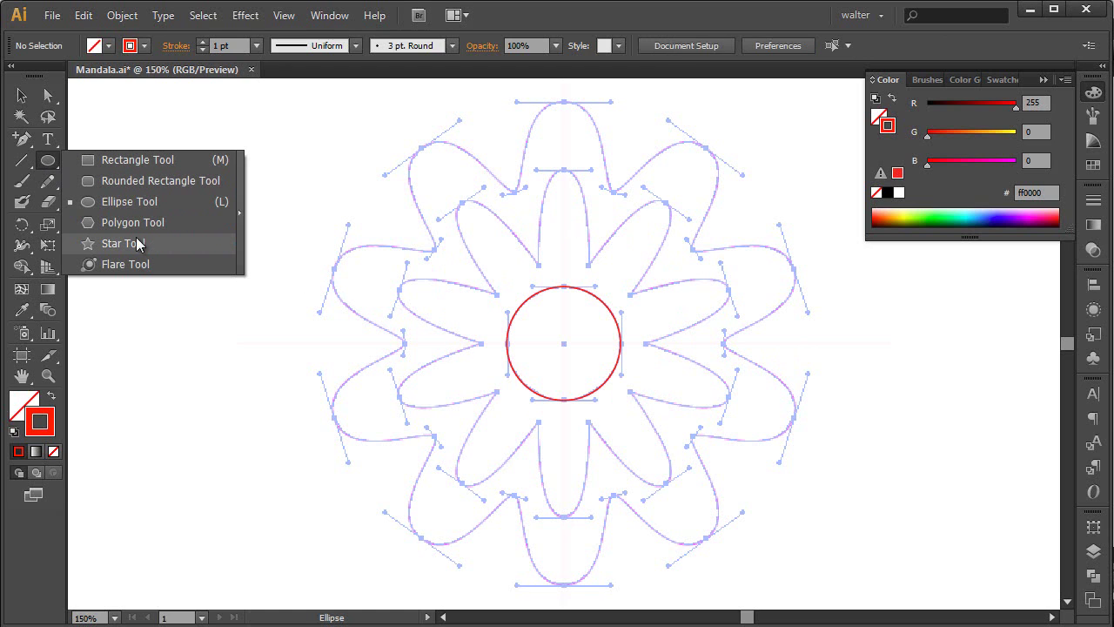
click(137, 243)
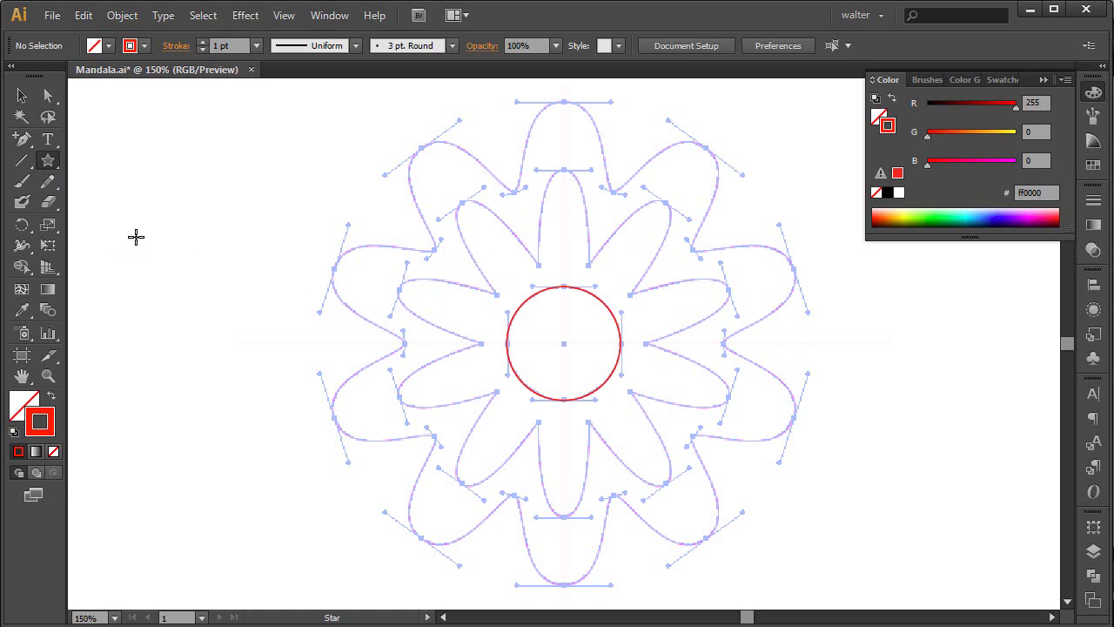
click(543, 324)
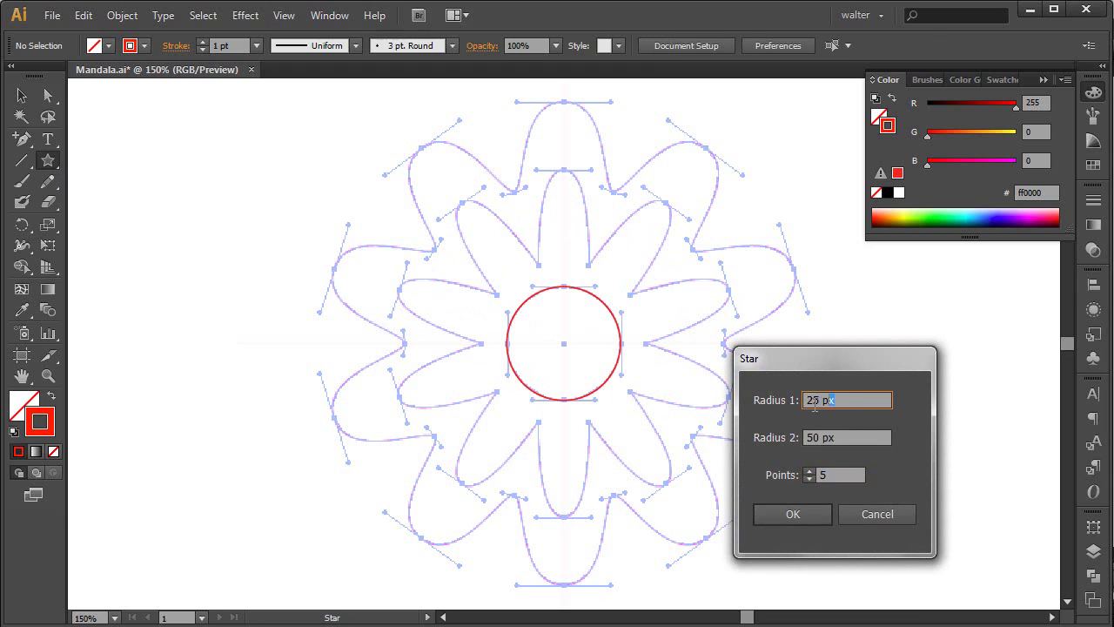
text(133)
key(Tab)
text(63)
key(Tab)
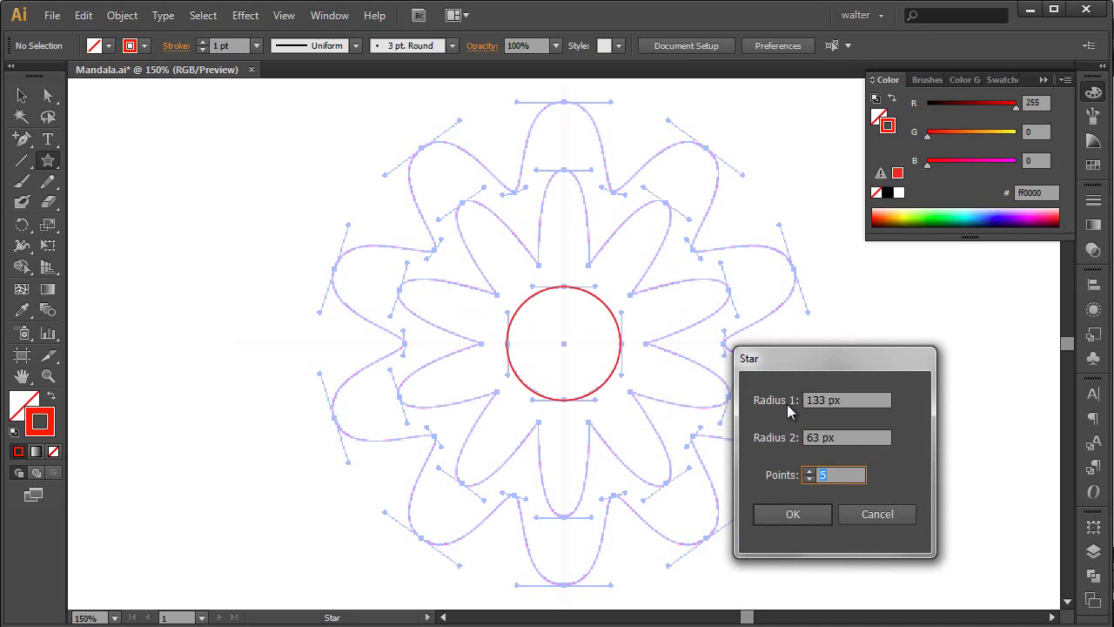
text(10)
key(Return)
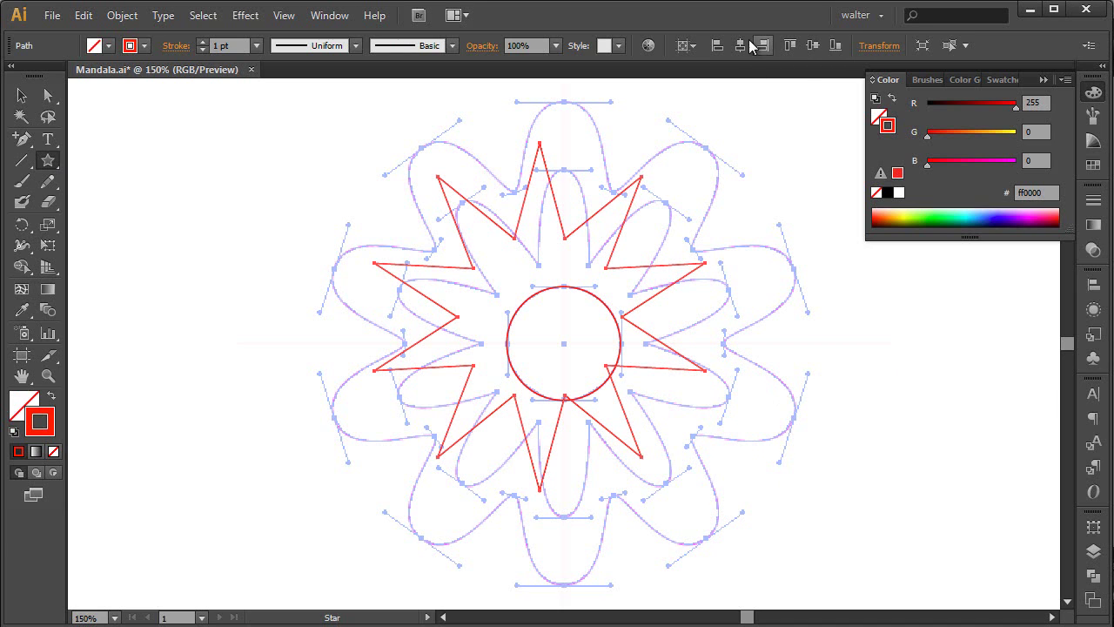
click(740, 46)
click(812, 46)
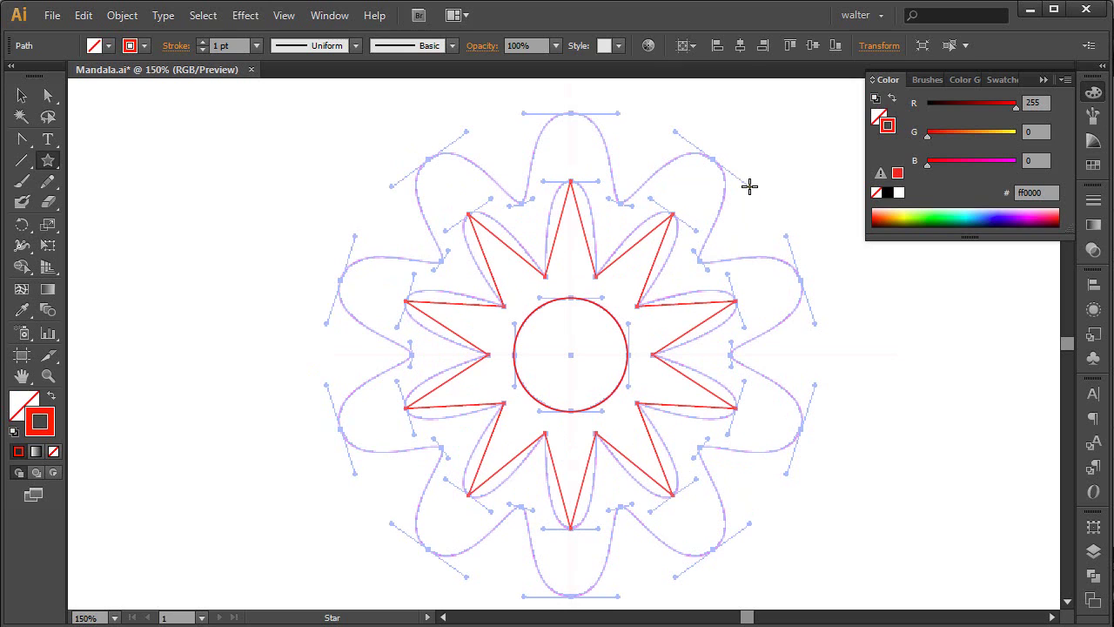
In isolation mode, delete the star's right, lower and left segments, leaving only the top spike
key(v)
double_click(659, 229)
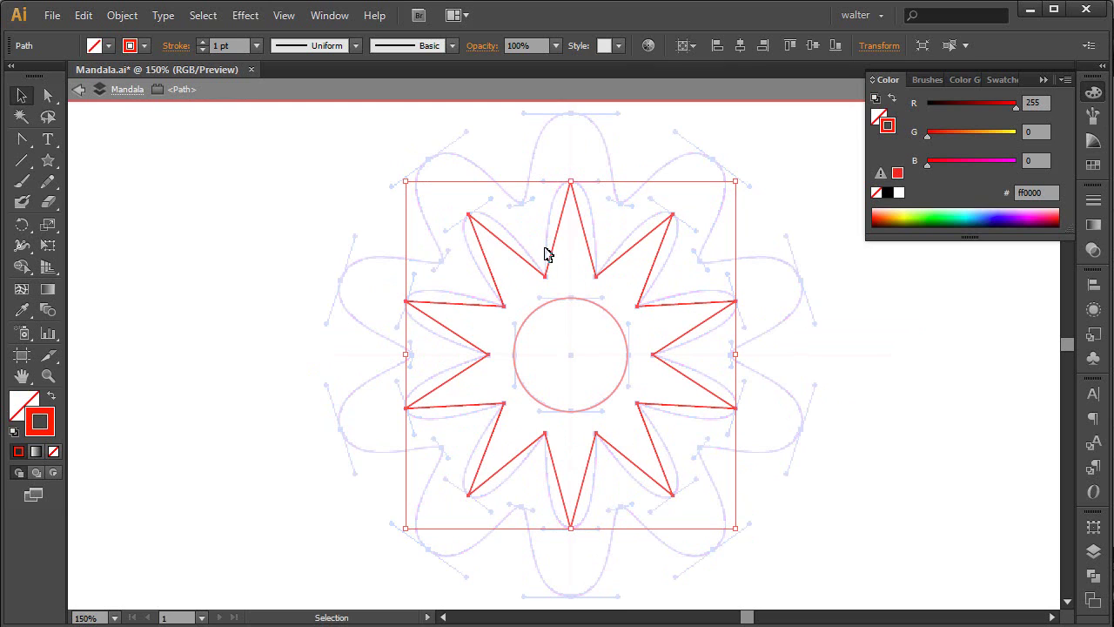
drag(525, 226, 616, 407)
key(a)
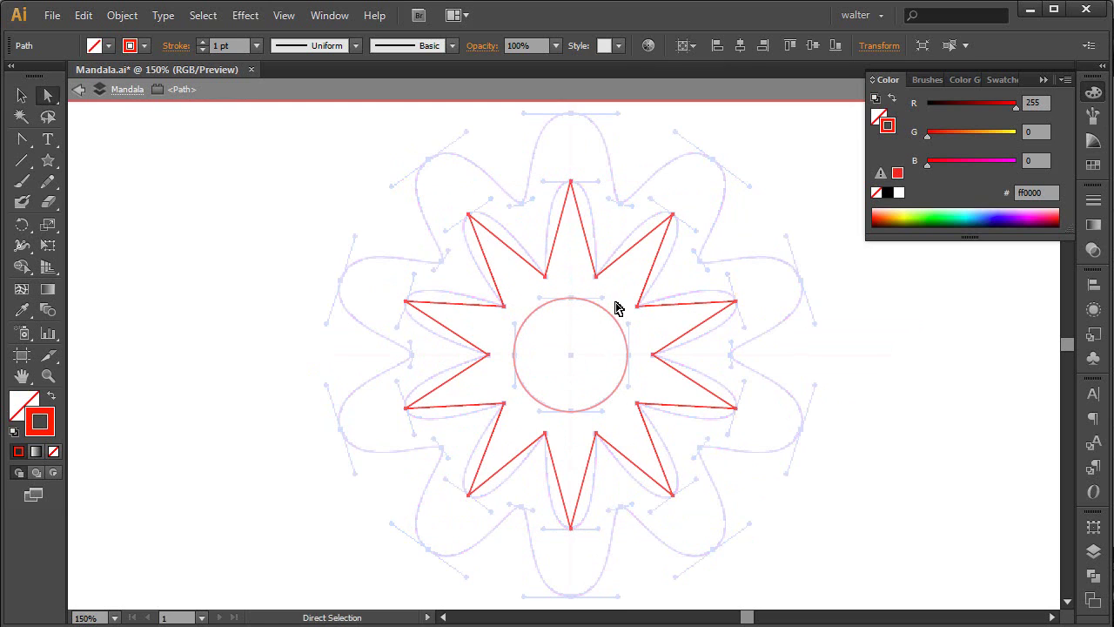
mouse_move(630, 182)
mouse_down()
mouse_move(792, 471)
mouse_move(803, 522)
mouse_up()
key(Delete)
drag(682, 360, 356, 572)
key(Delete)
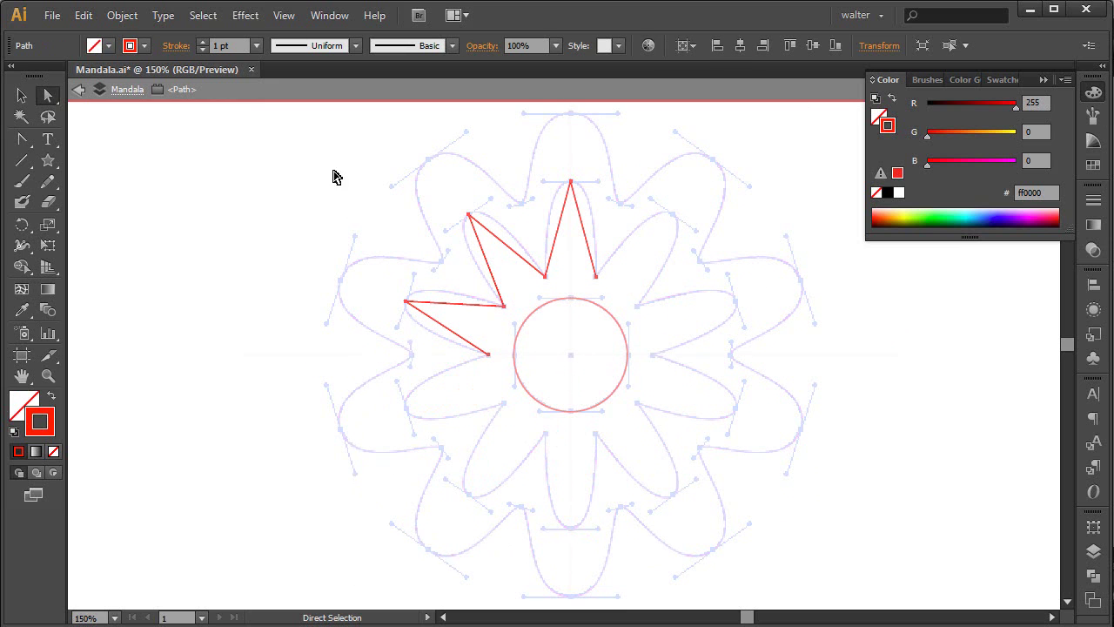
mouse_move(336, 154)
mouse_down()
mouse_move(527, 426)
mouse_move(536, 458)
mouse_up()
key(Delete)
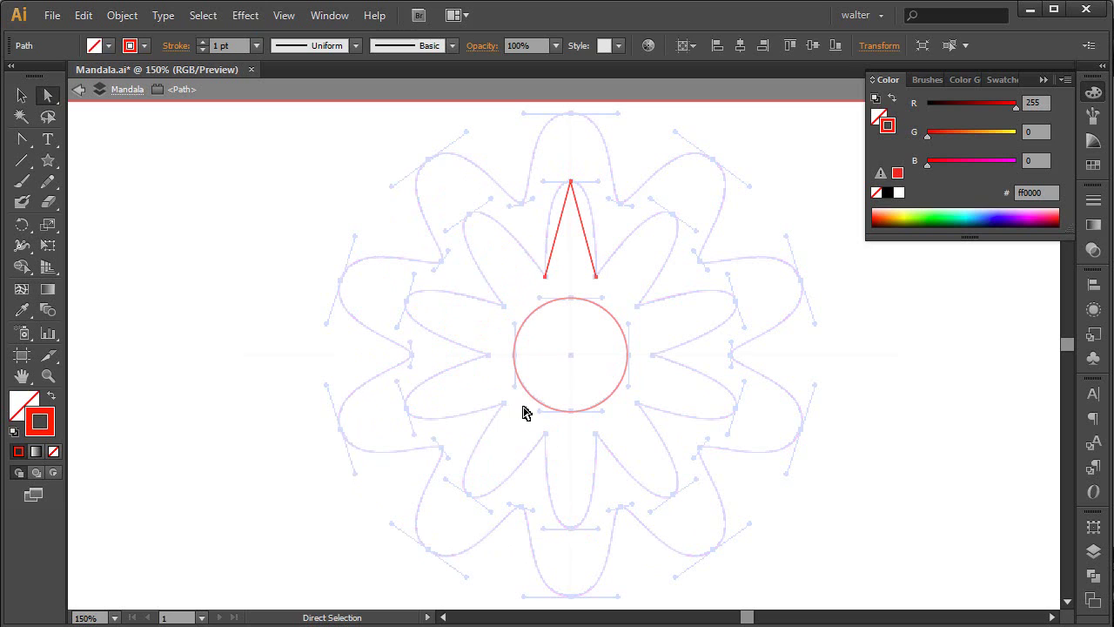
key(v)
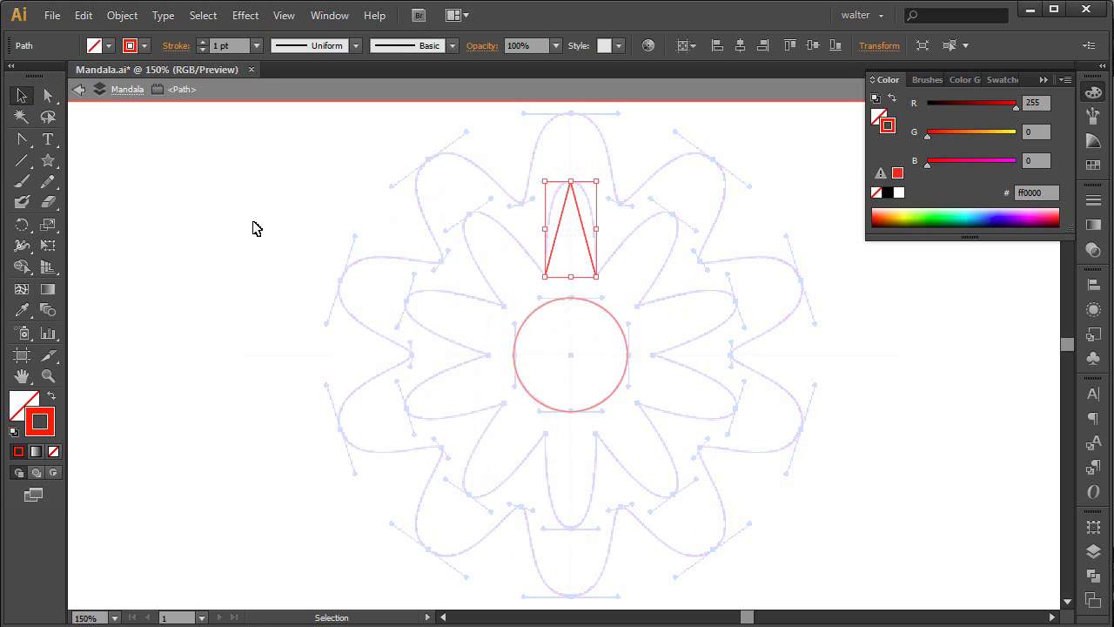
double_click(255, 228)
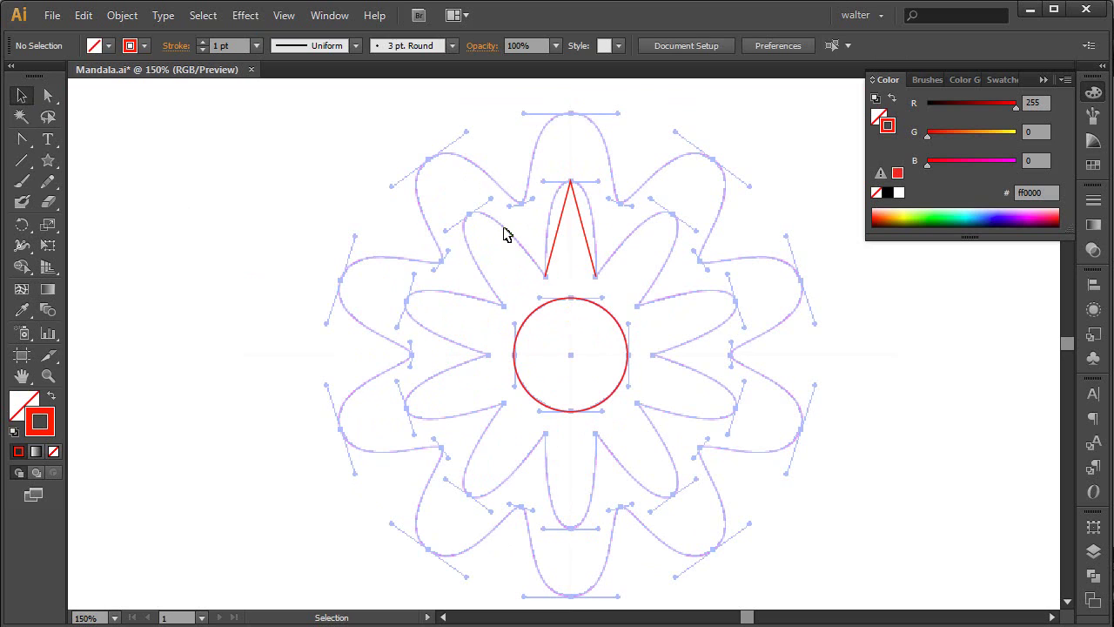
Convert the spike's top anchor into a smooth point, rounding it into a curved petal
key(shift+c)
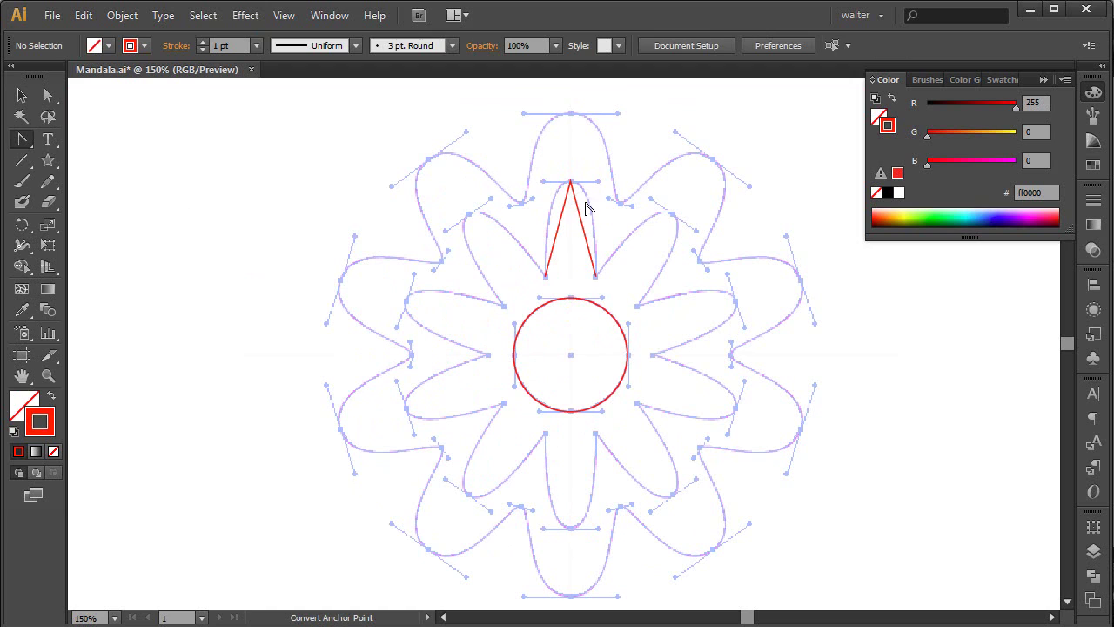
drag(570, 181, 602, 187)
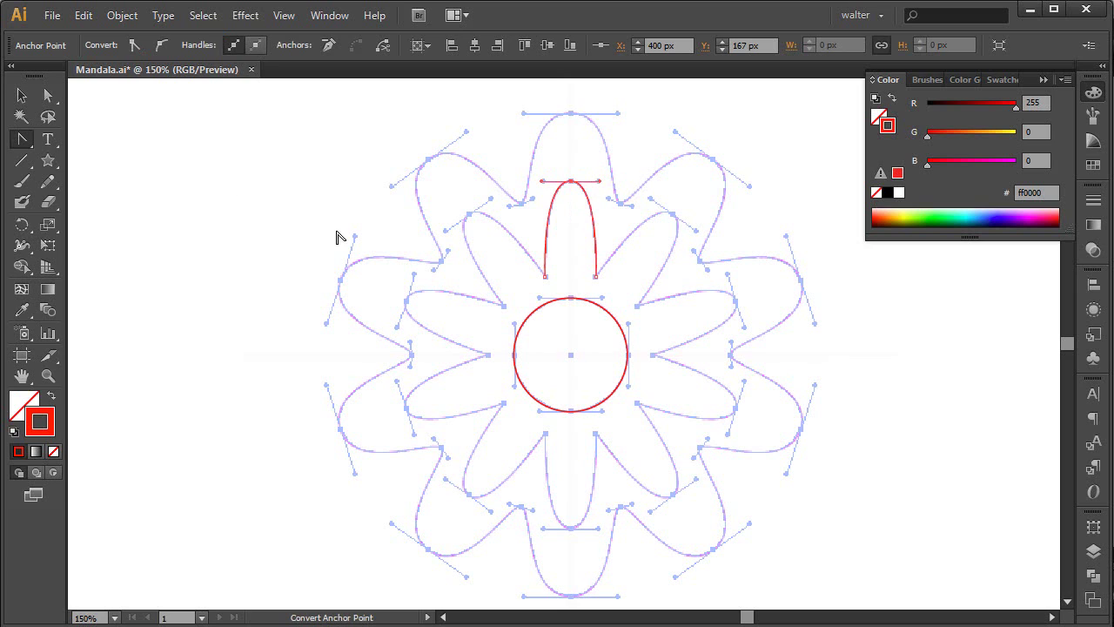
click(21, 162)
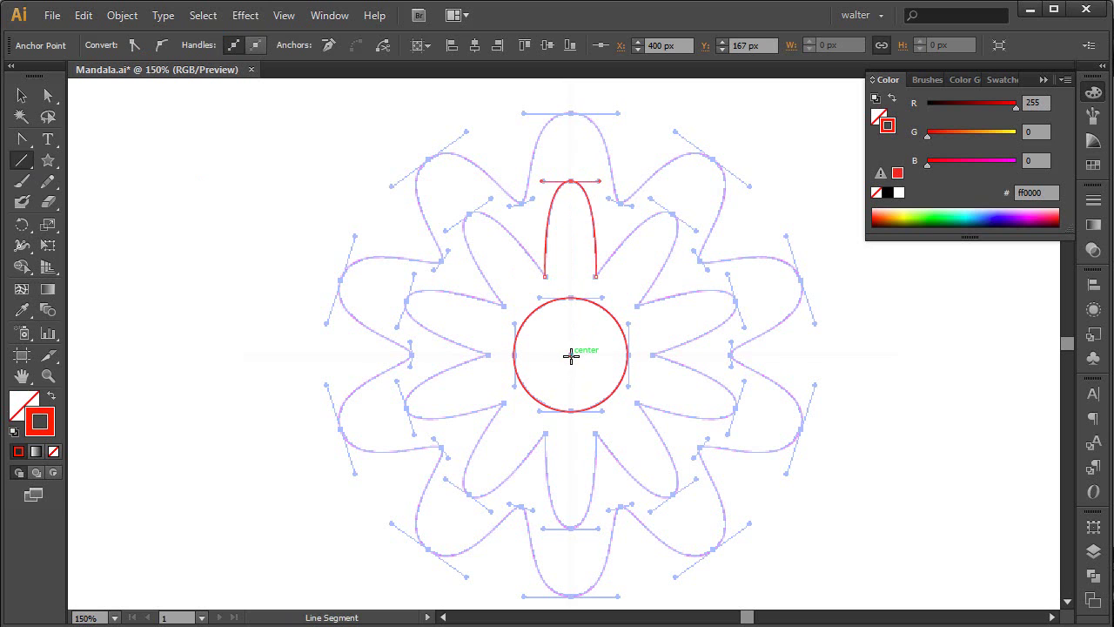
Draw a vertical line from the circle's centre up into the petal and group them
click(284, 15)
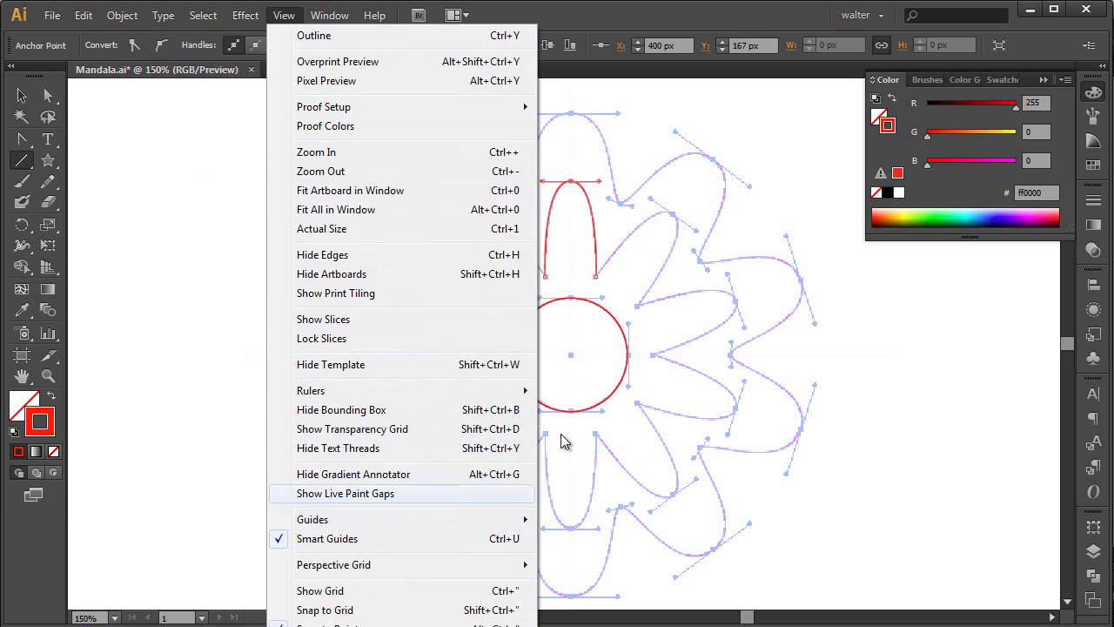
click(731, 361)
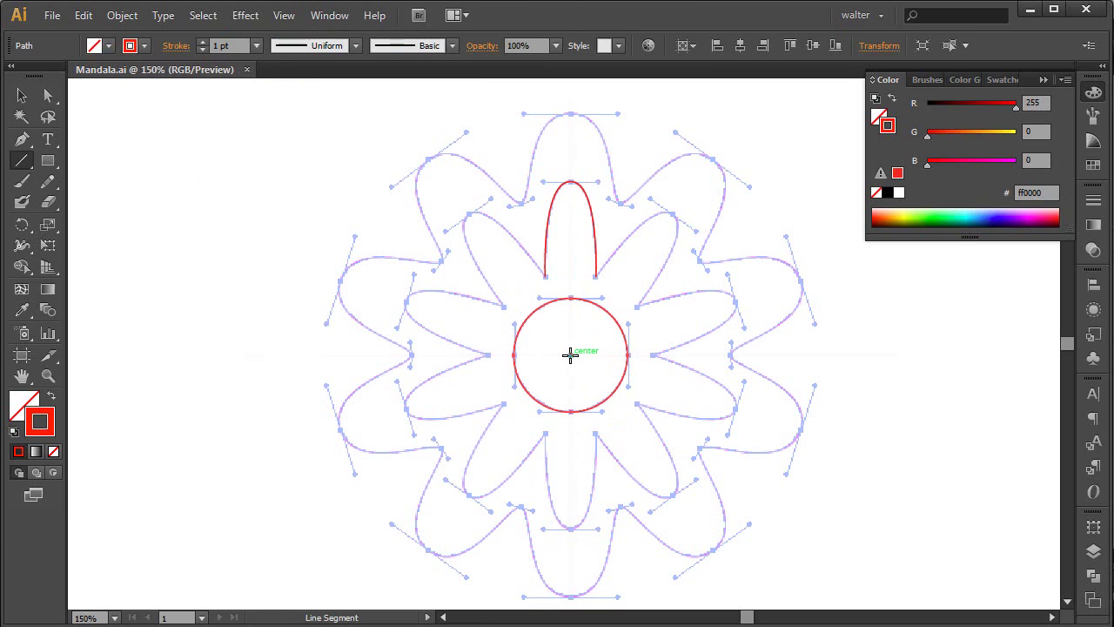
drag(570, 355, 570, 226)
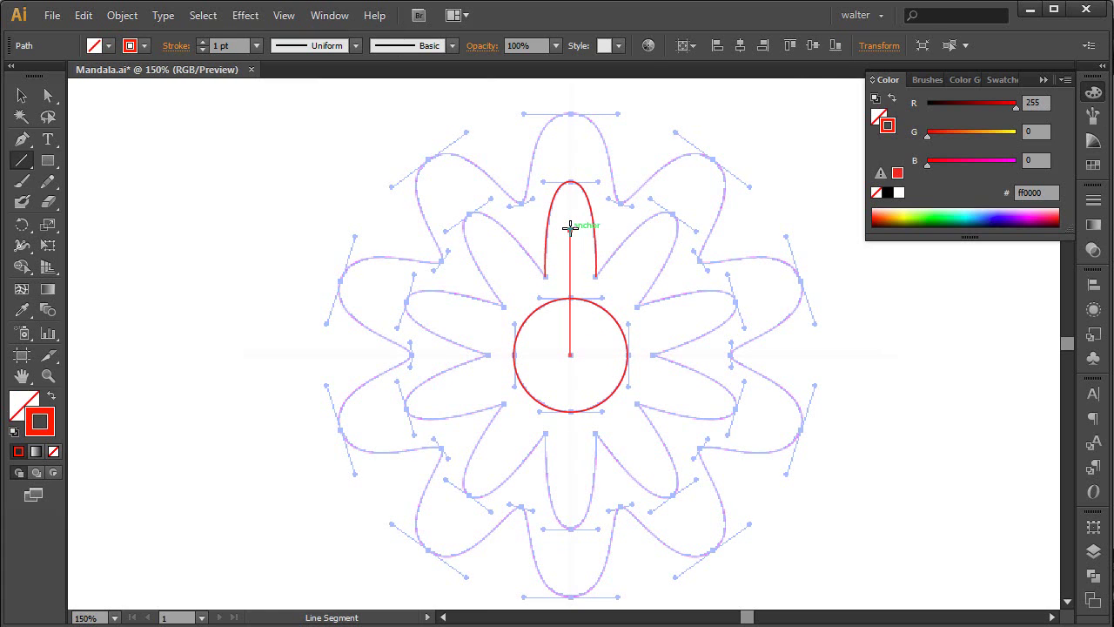
key(v)
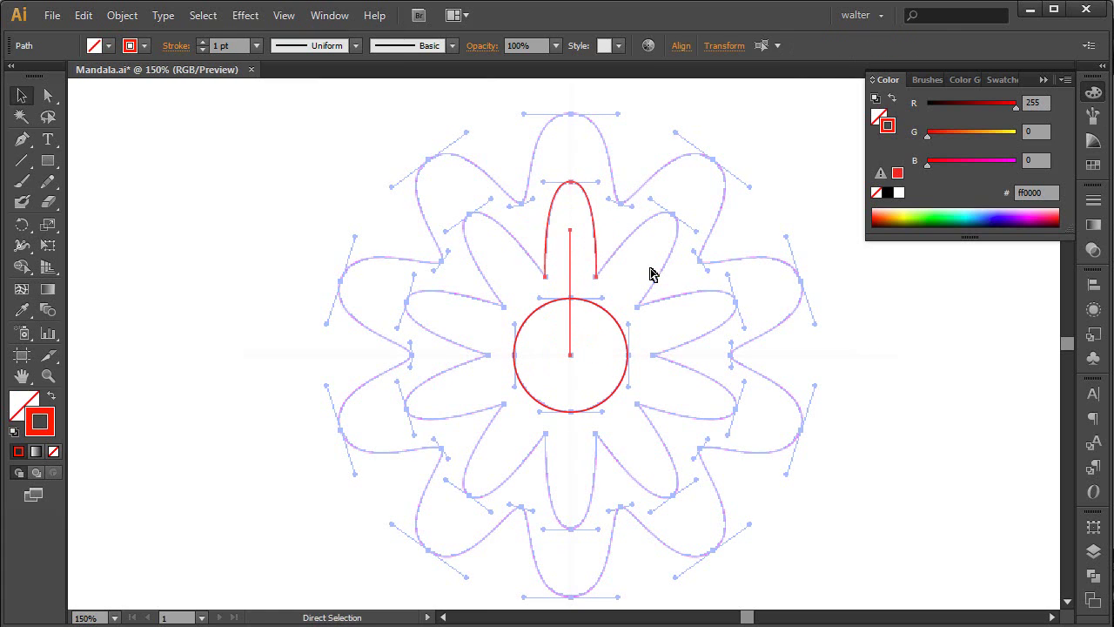
key(ctrl+g)
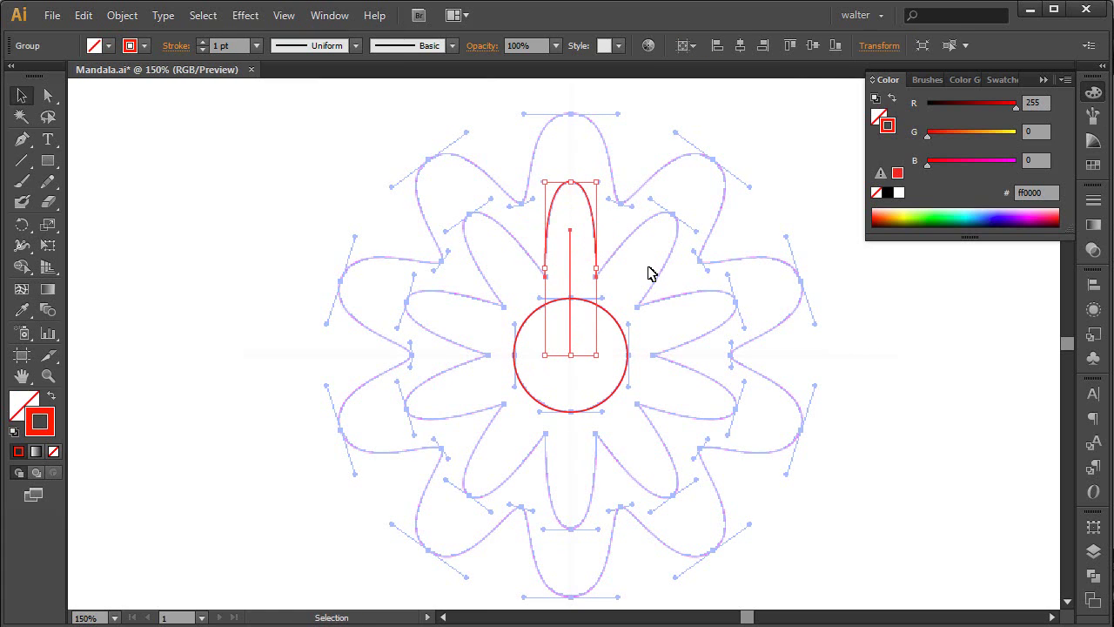
Apply a Transform effect of 36° rotation with 9 copies to the petal group, then save
click(245, 16)
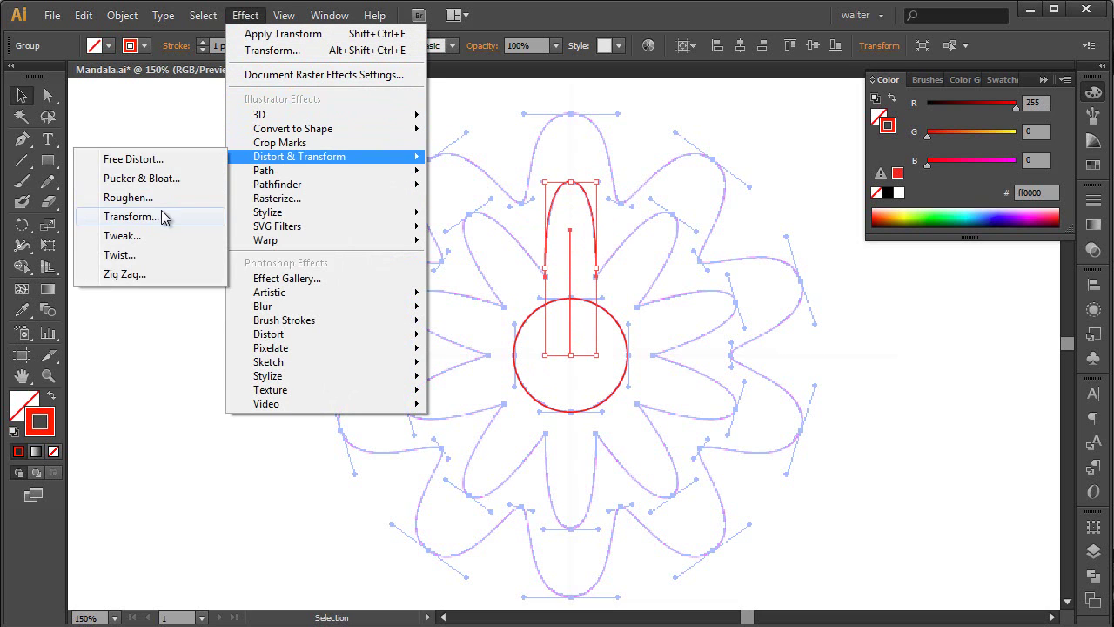
click(165, 217)
drag(1061, 265, 606, 119)
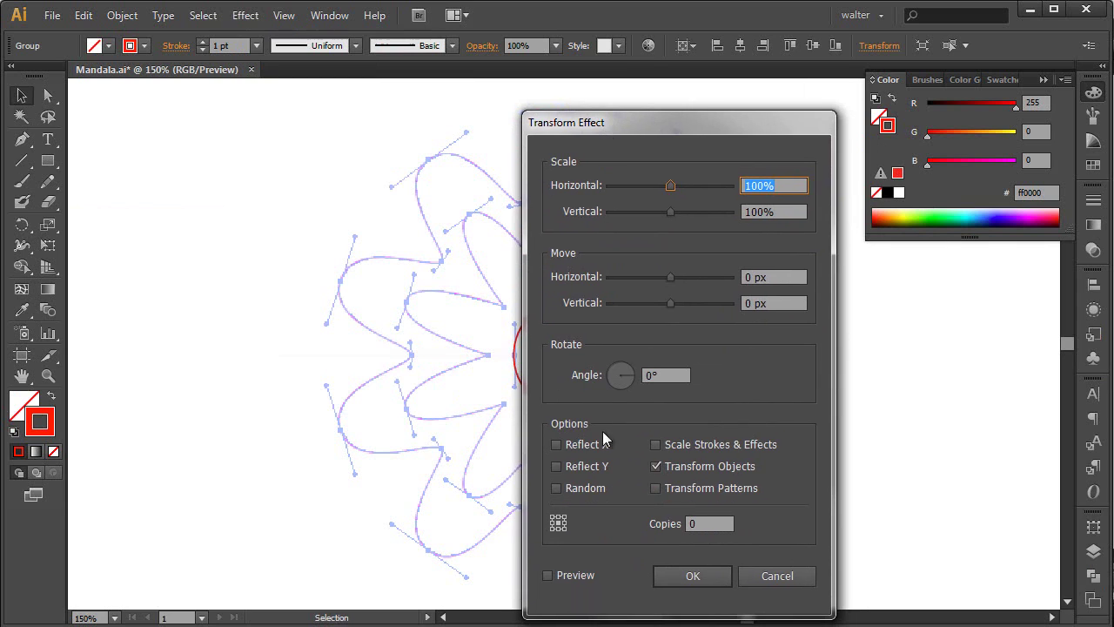
click(548, 578)
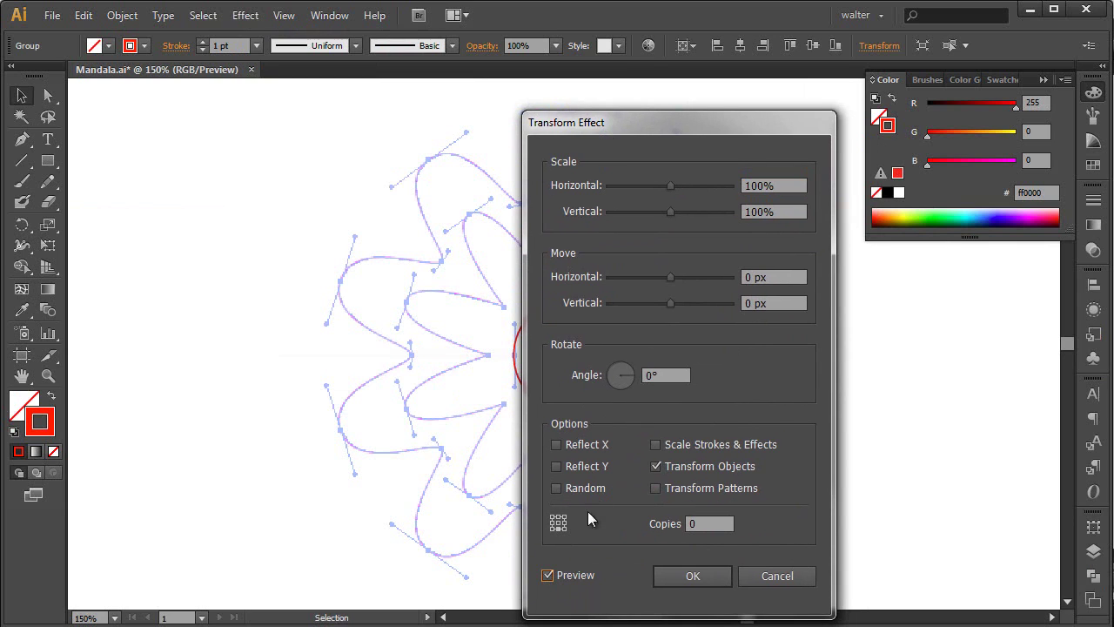
click(676, 376)
text(36)
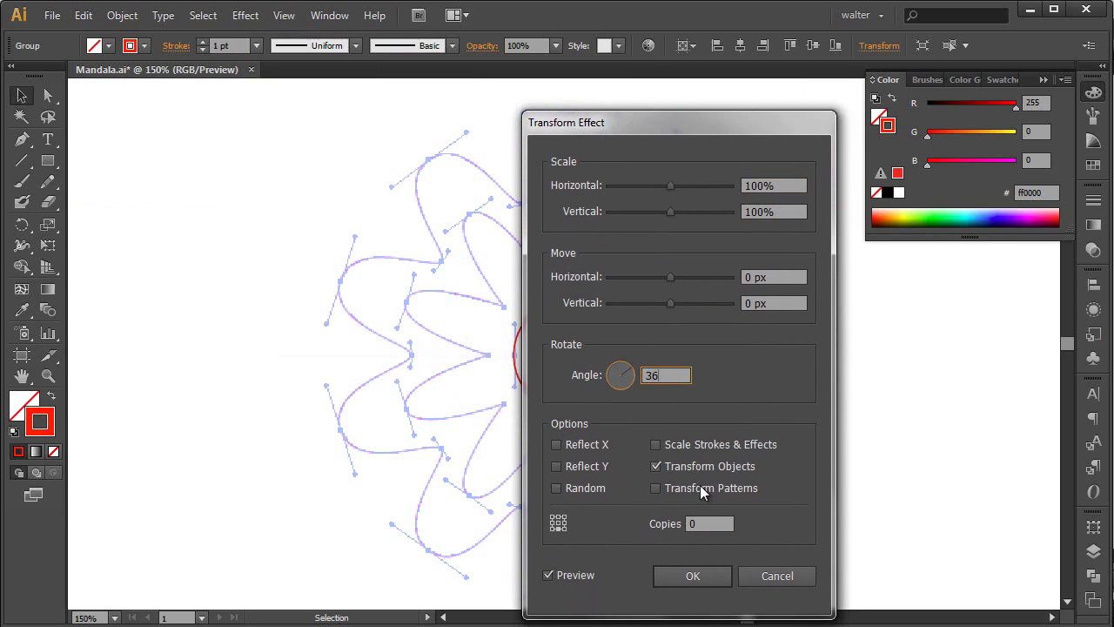
click(718, 523)
text(9)
click(696, 576)
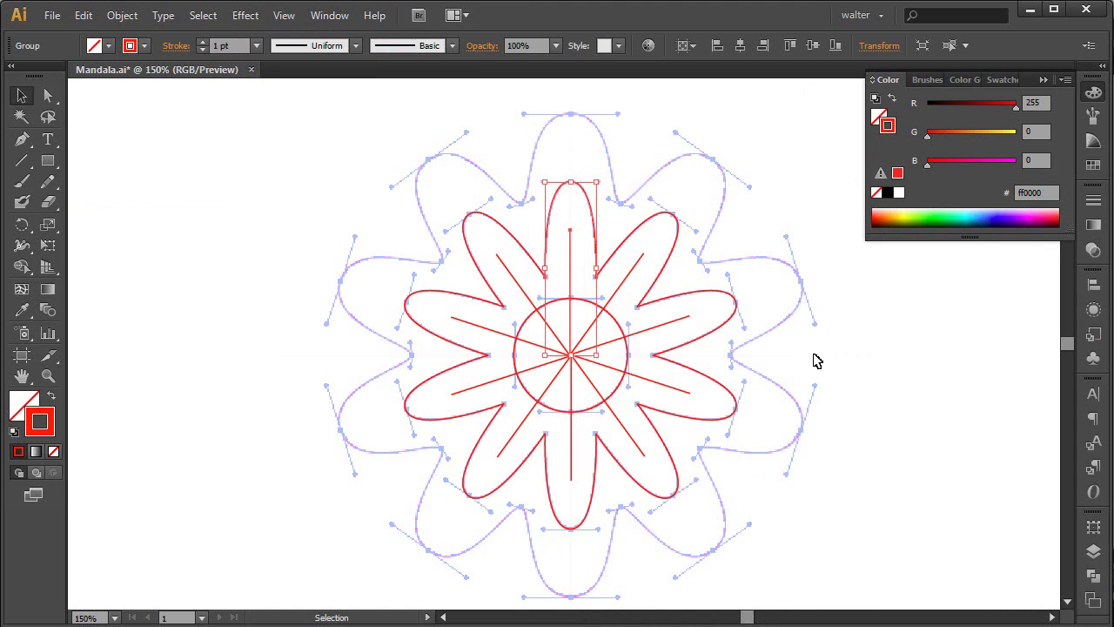
click(816, 366)
key(ctrl+s)
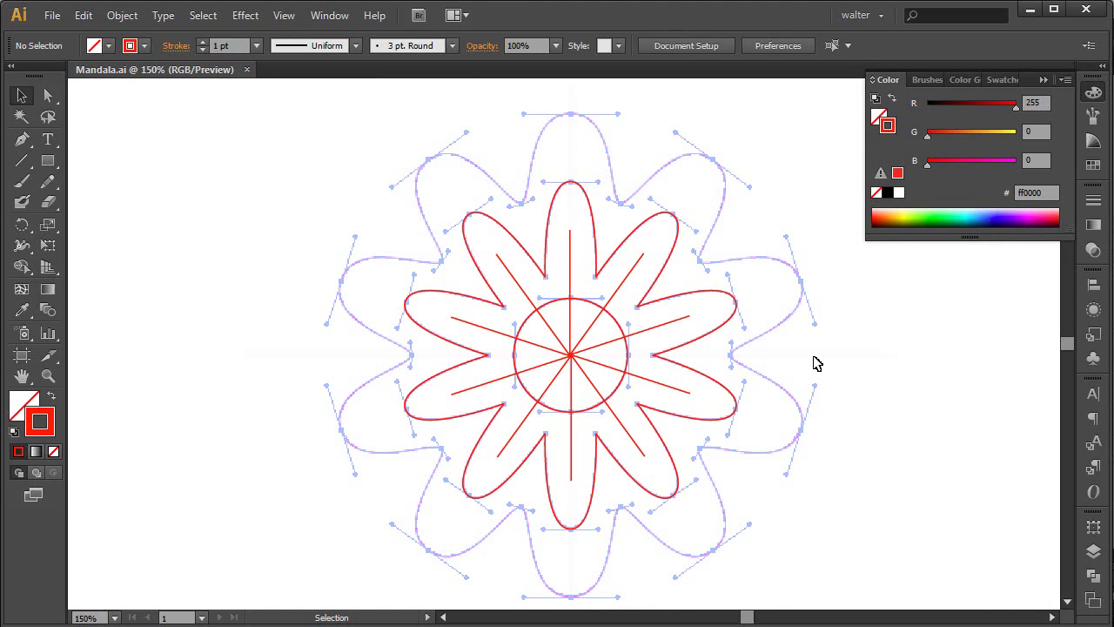
Select the top petal group and inspect its appearance settings
click(1090, 92)
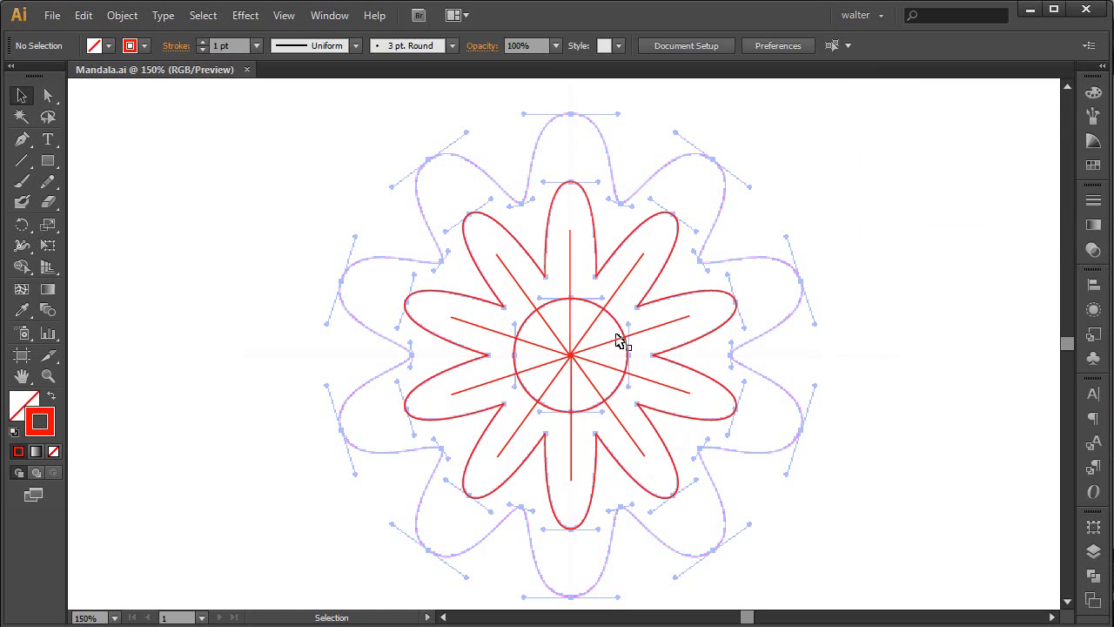
click(588, 202)
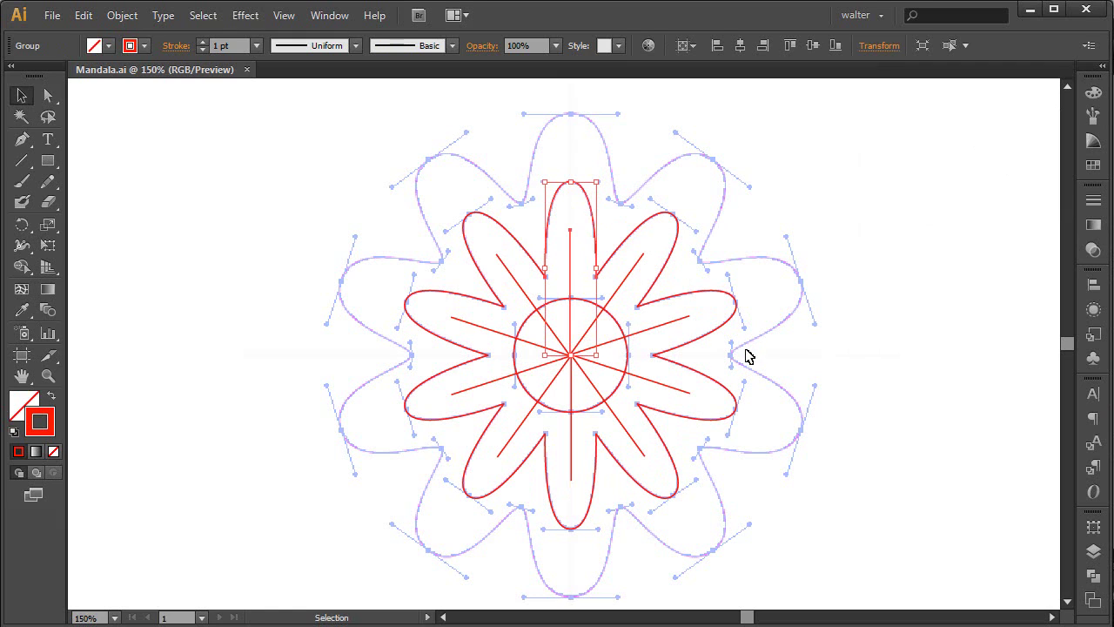
click(1092, 311)
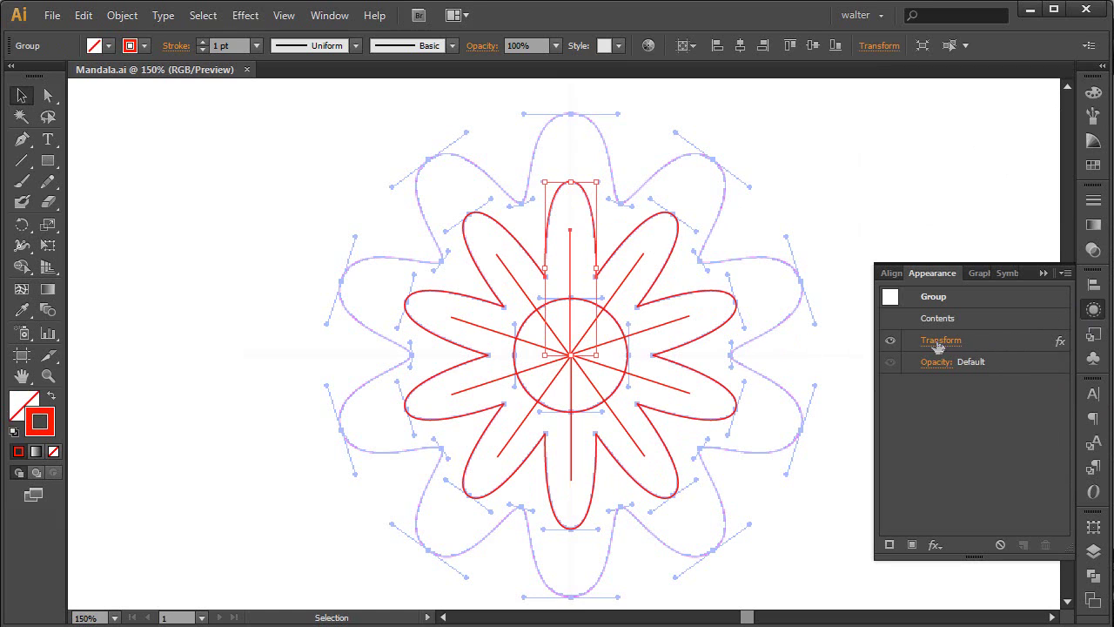
click(1092, 310)
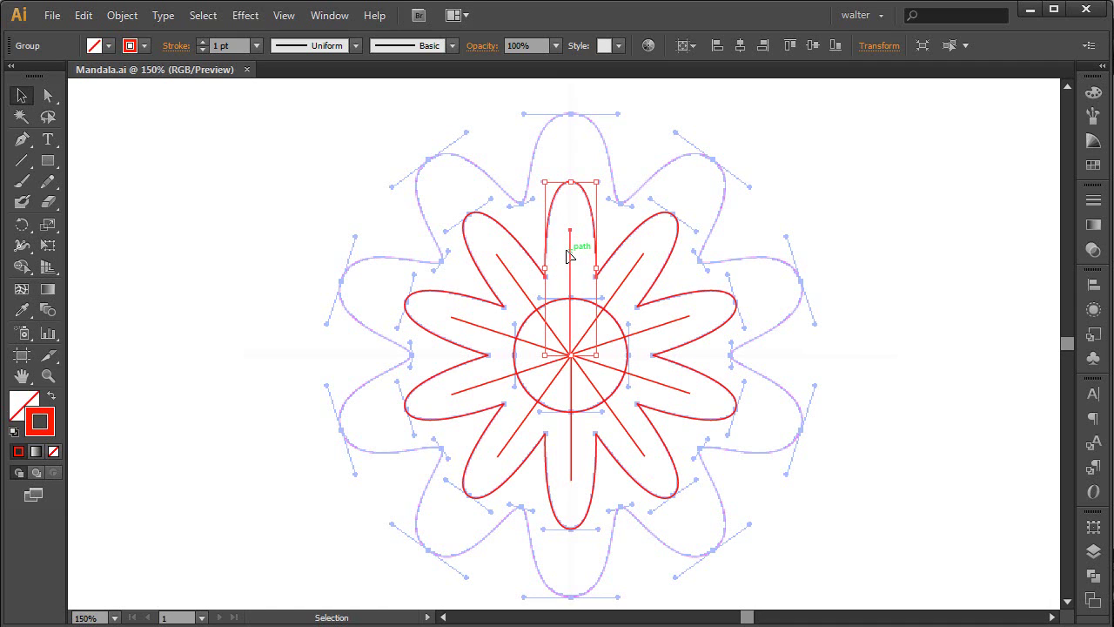
Set the vertical spoke line's stroke to None so only petals and circle show
key(a)
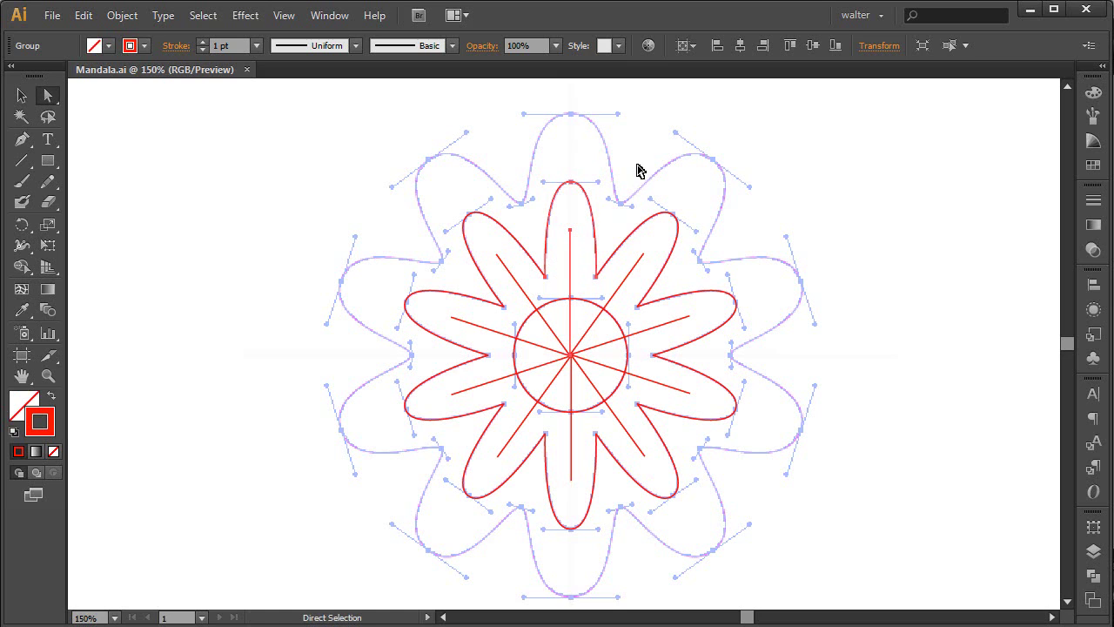
click(637, 170)
click(571, 261)
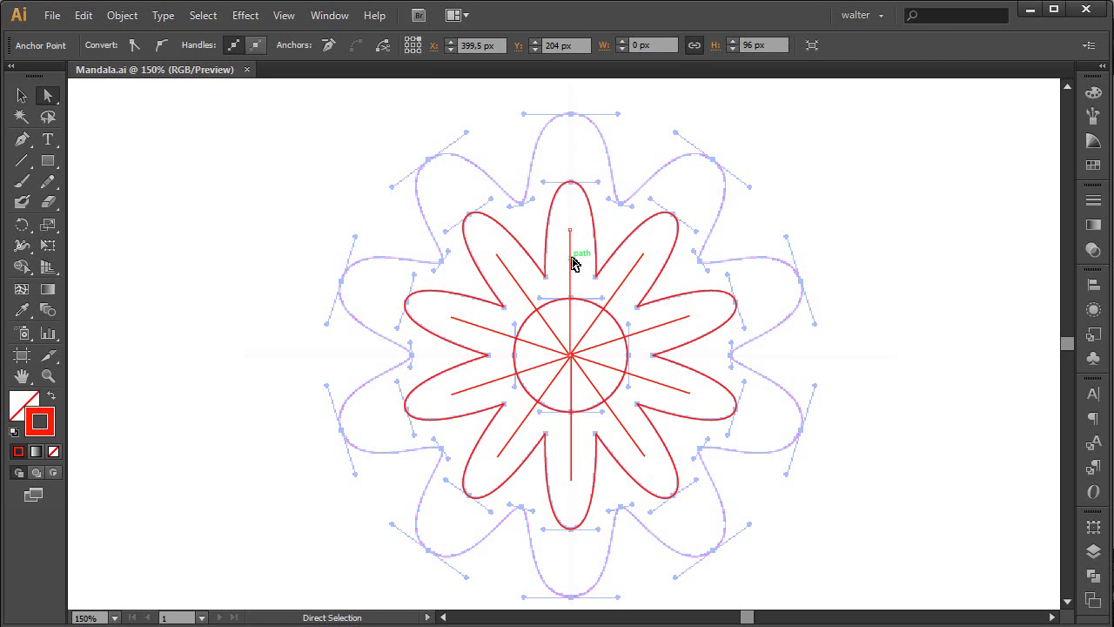
click(54, 452)
click(188, 278)
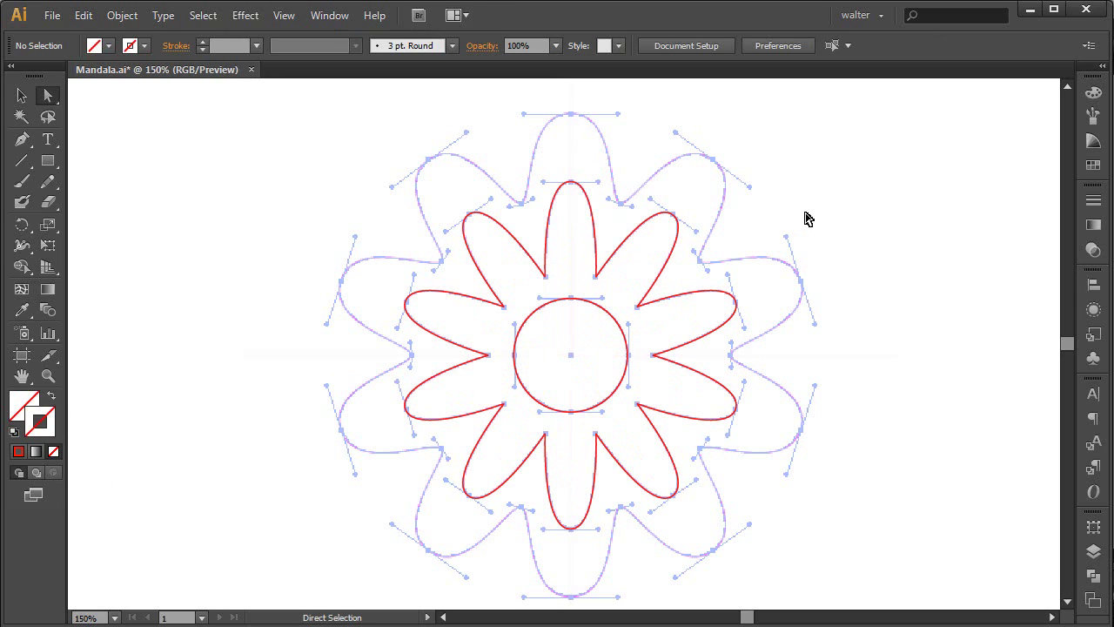
key(v)
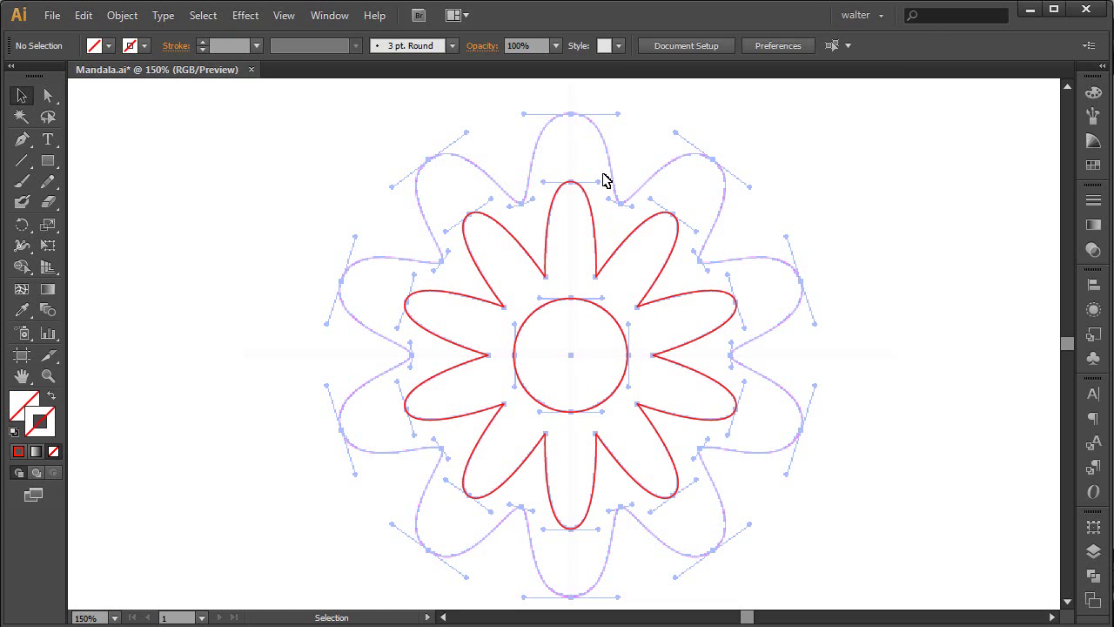
Expand the petal group's Transform appearance into real paths
click(580, 187)
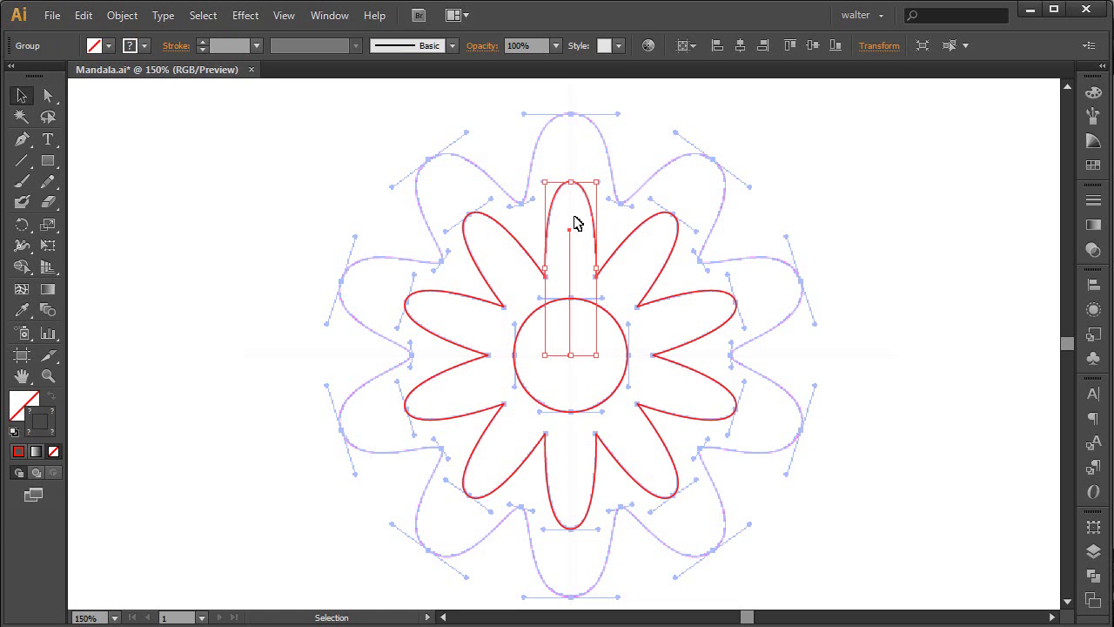
click(122, 15)
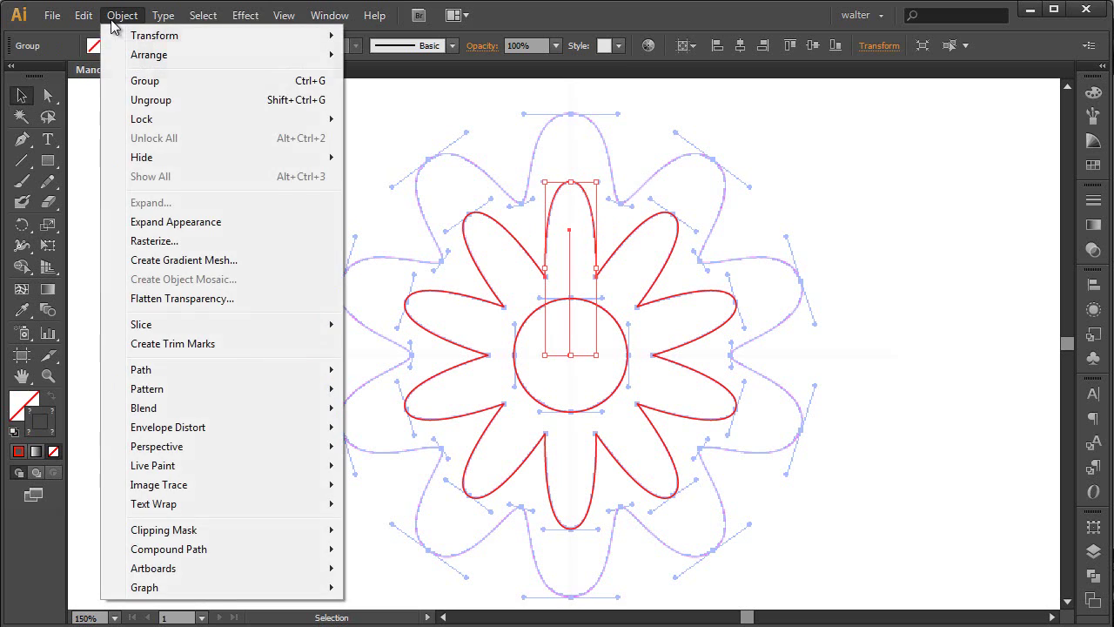
click(188, 228)
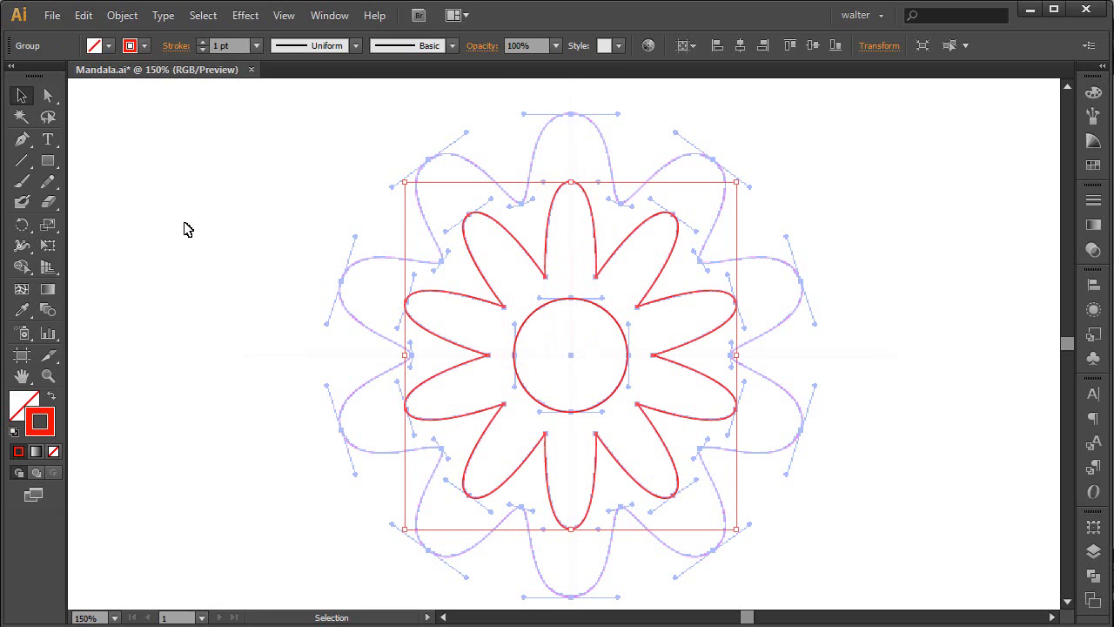
Check the expanded flower in isolation, save, and ungroup it into separate petals
double_click(603, 259)
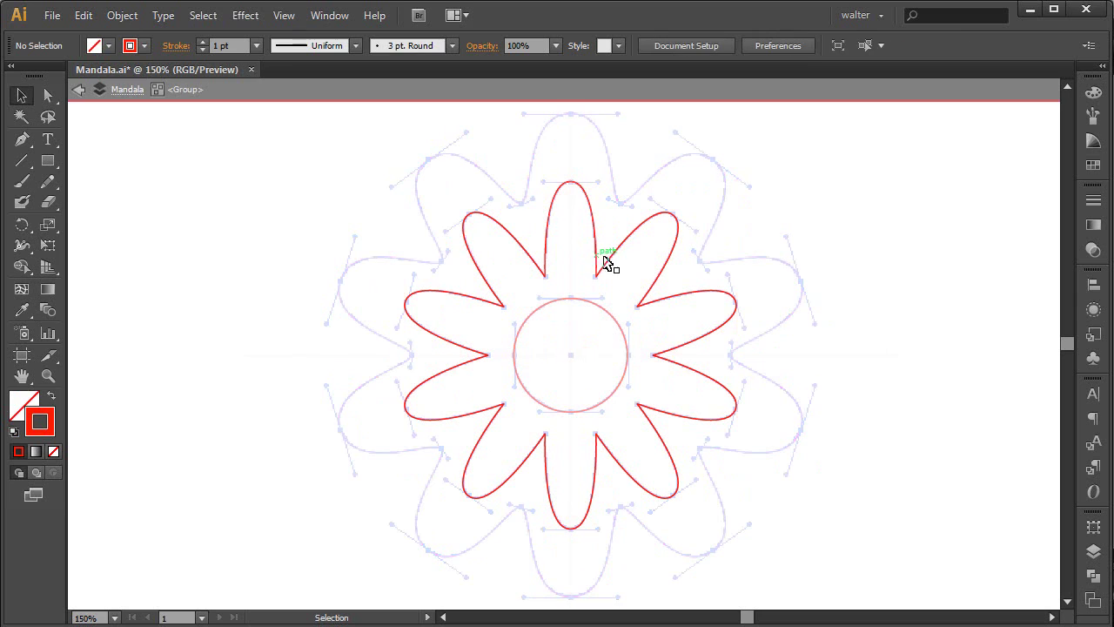
double_click(715, 261)
key(ctrl+s)
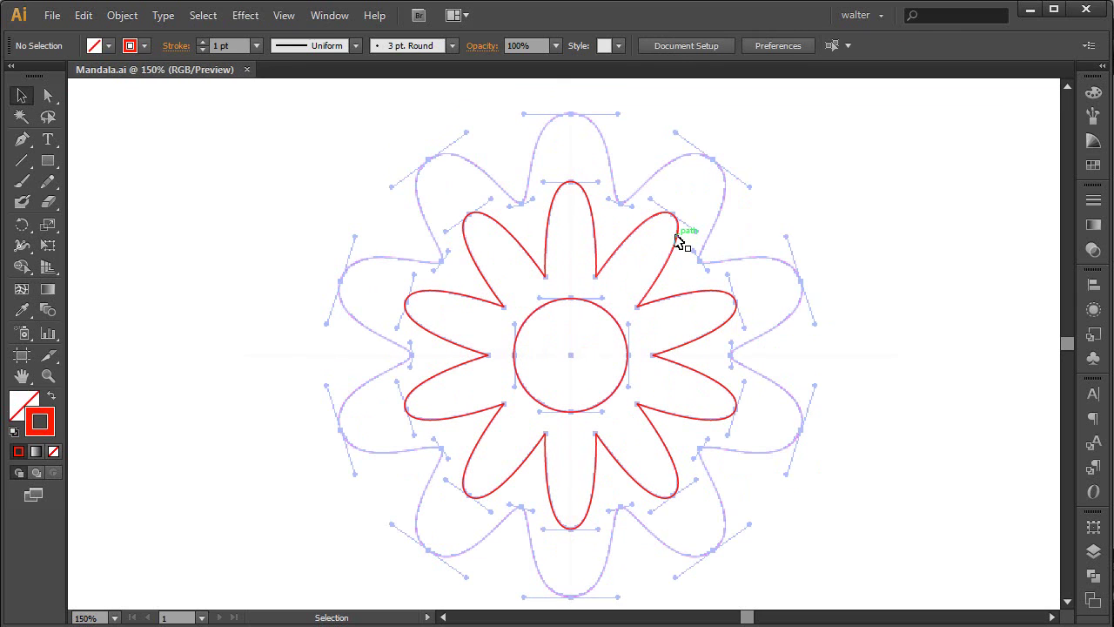
click(678, 238)
click(709, 242)
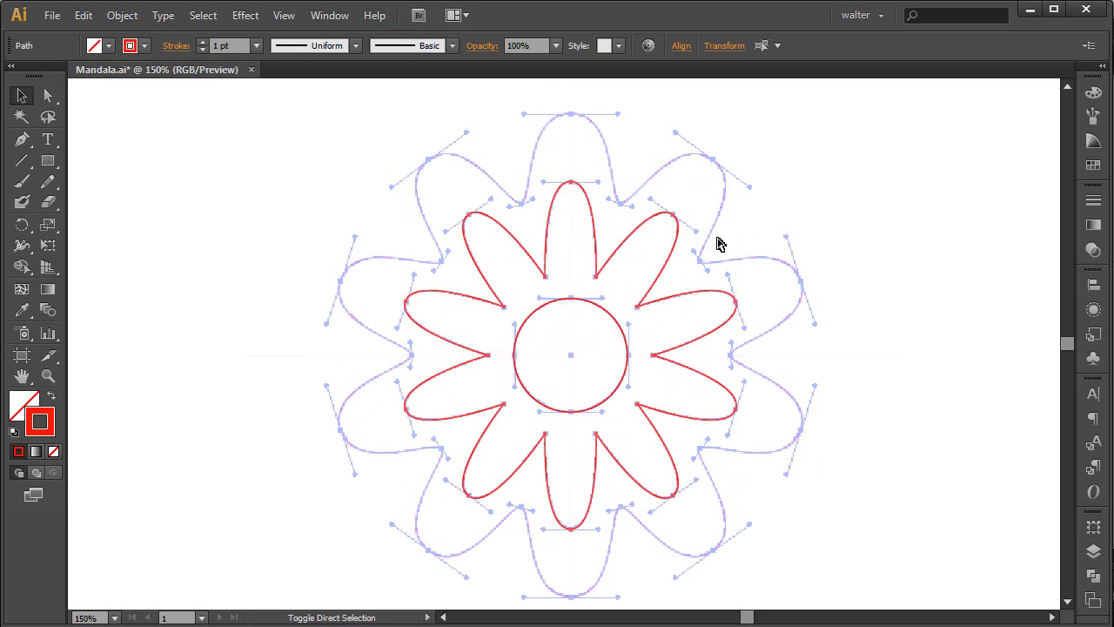
click(717, 241)
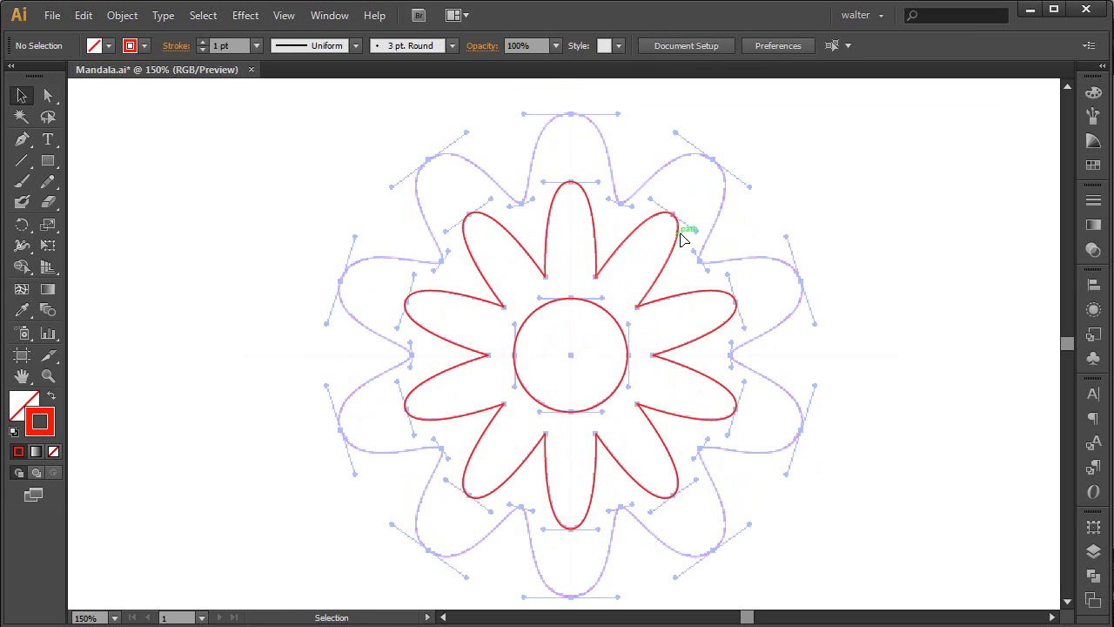
click(680, 229)
click(583, 197)
drag(762, 180, 455, 514)
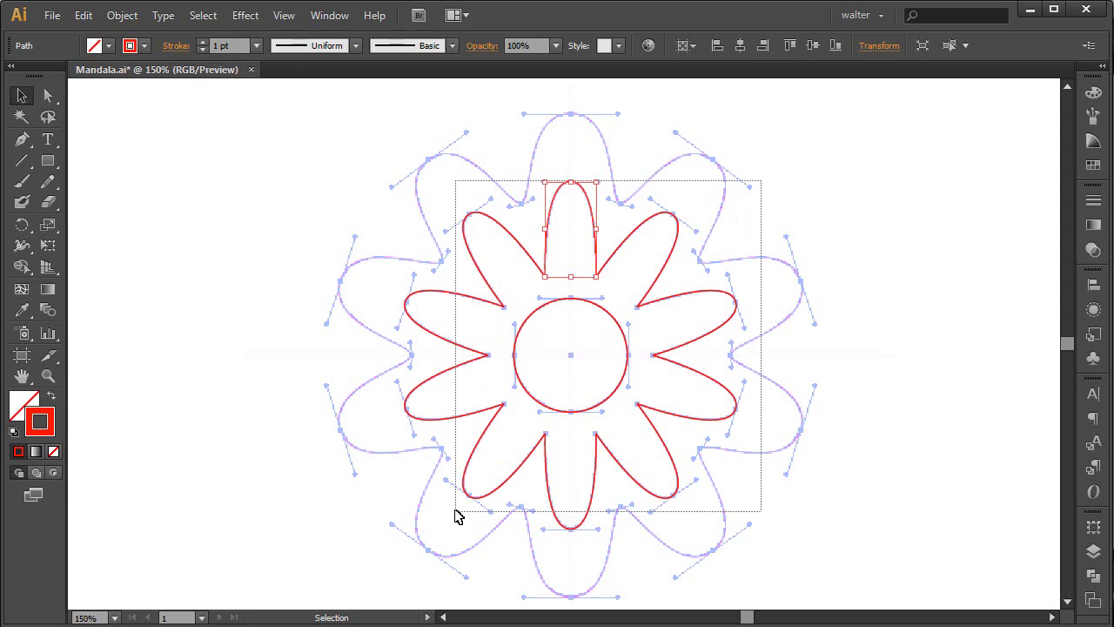
key(ctrl)
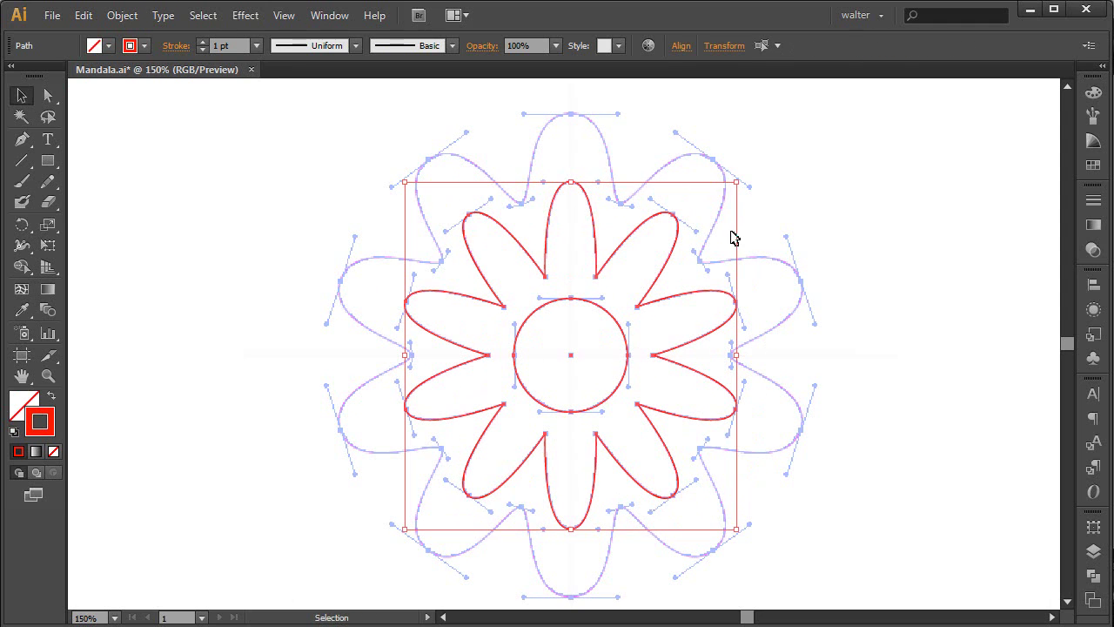
shift+click(611, 318)
click(719, 235)
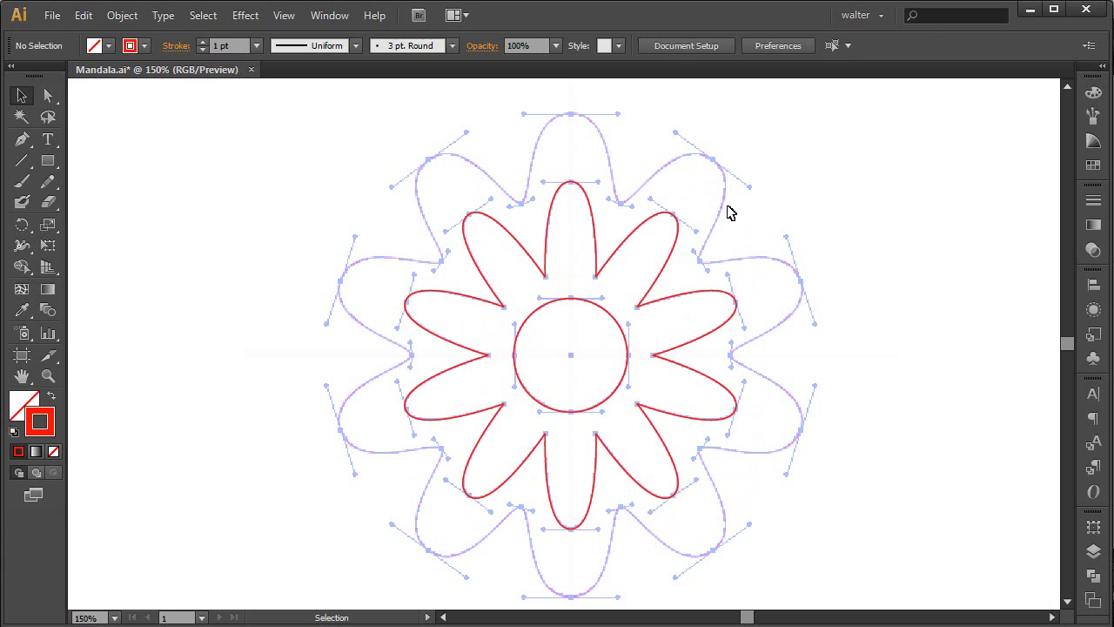
key(a)
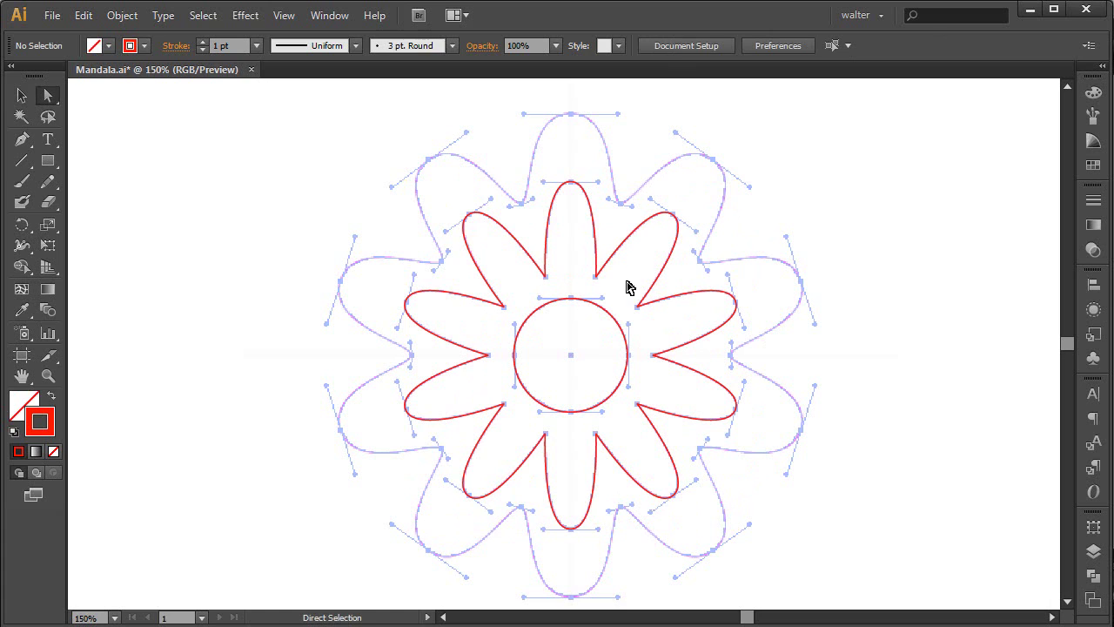
click(599, 275)
click(624, 290)
key(v)
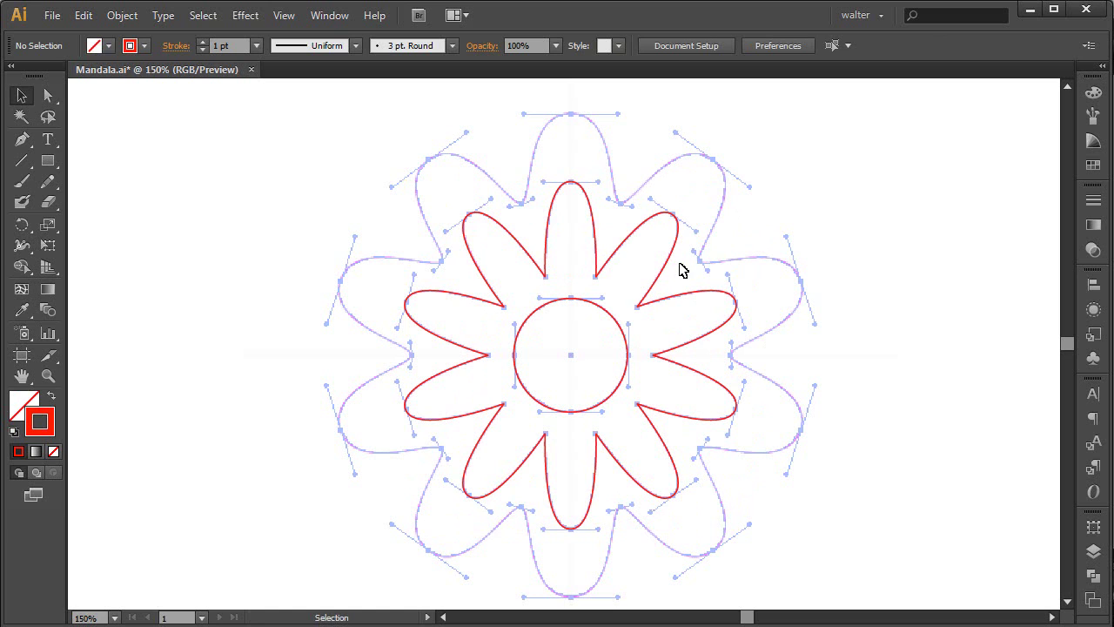
click(204, 16)
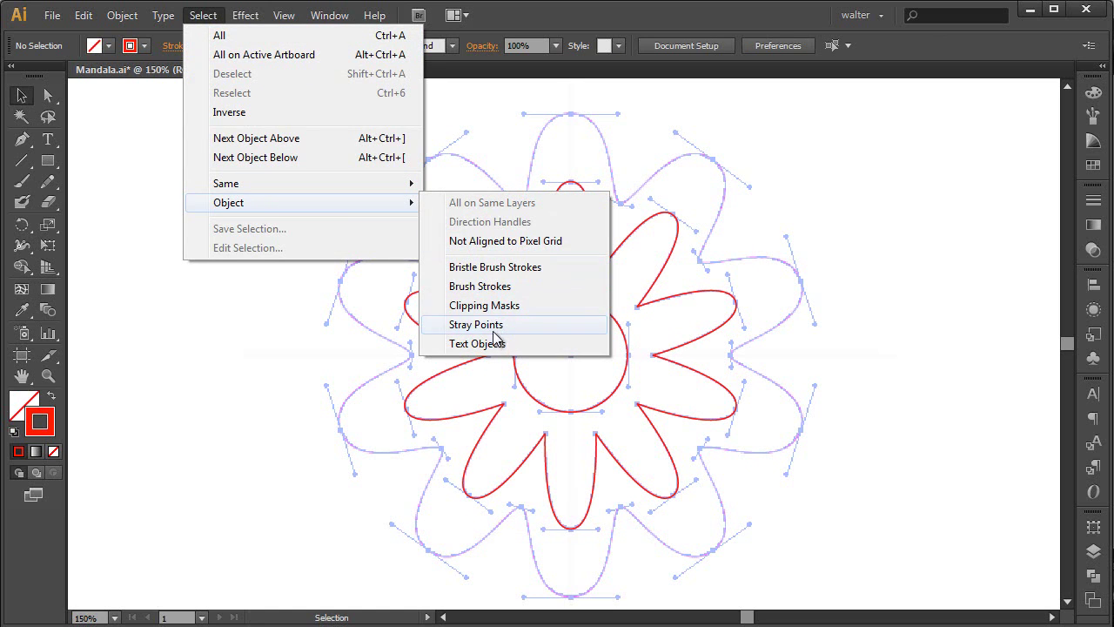
click(491, 327)
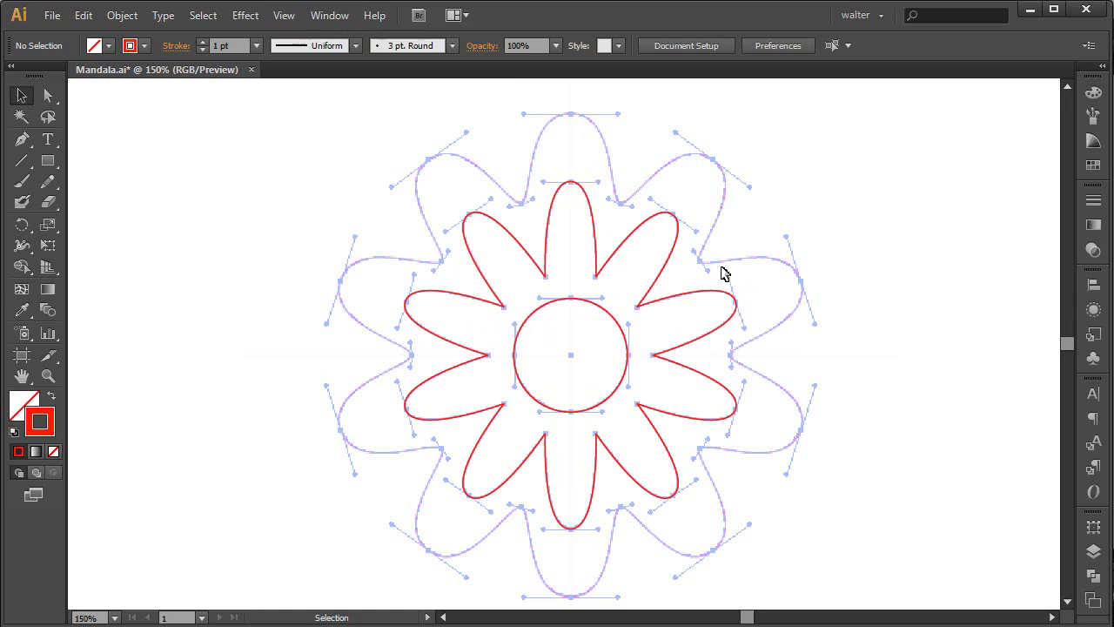
key(a)
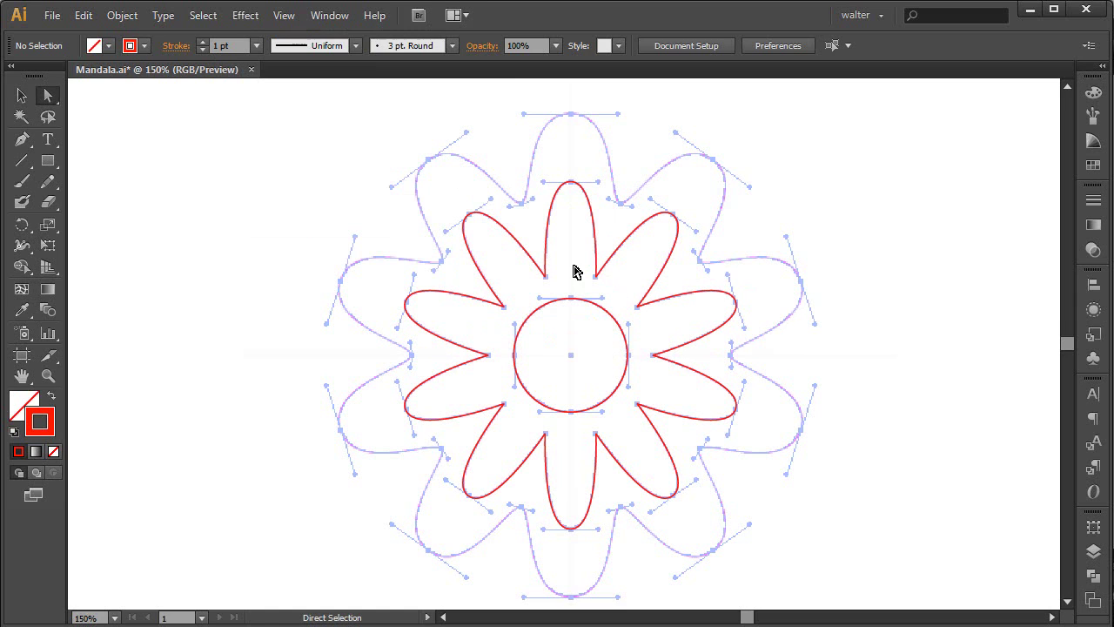
drag(573, 265, 608, 289)
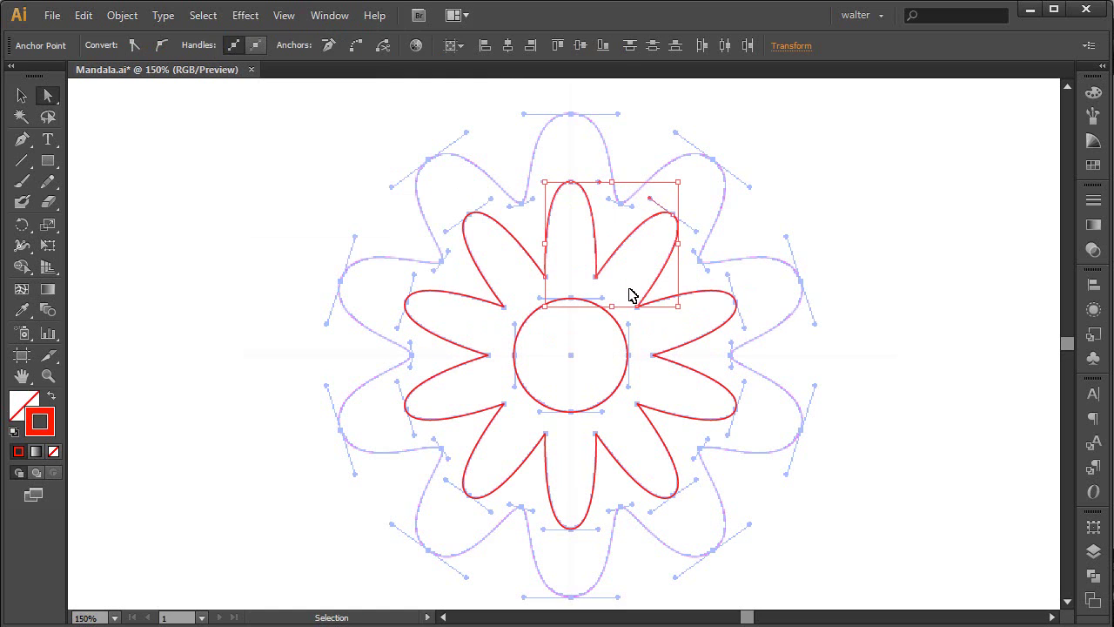
Average the first selected petal-end anchors on both axes, then reselect the top petals
key(ctrl+alt+j)
drag(922, 329, 890, 332)
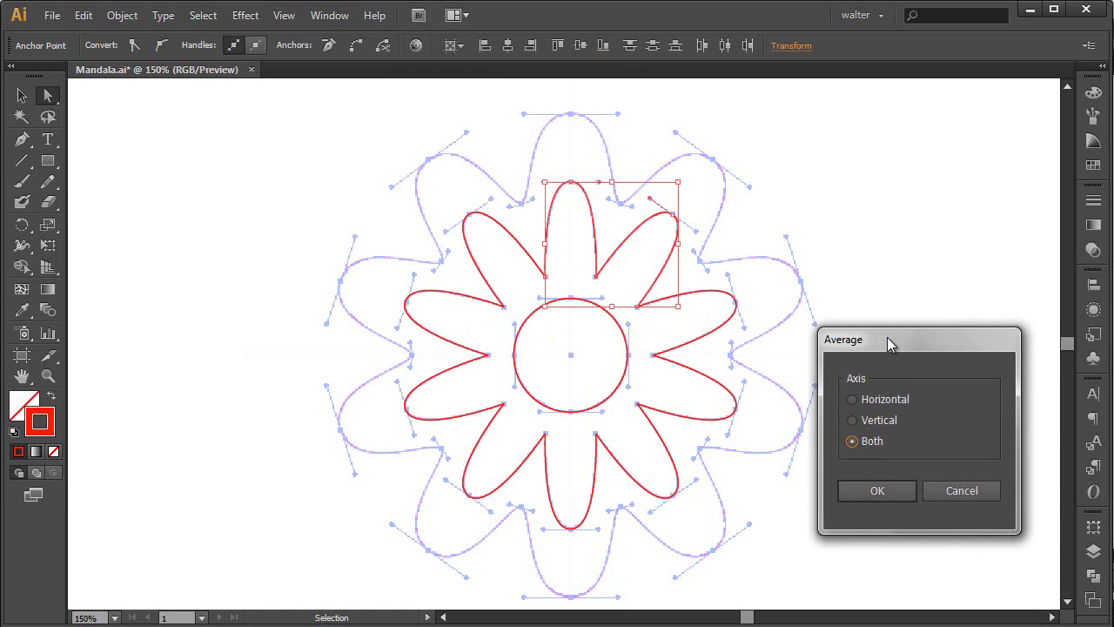
click(865, 489)
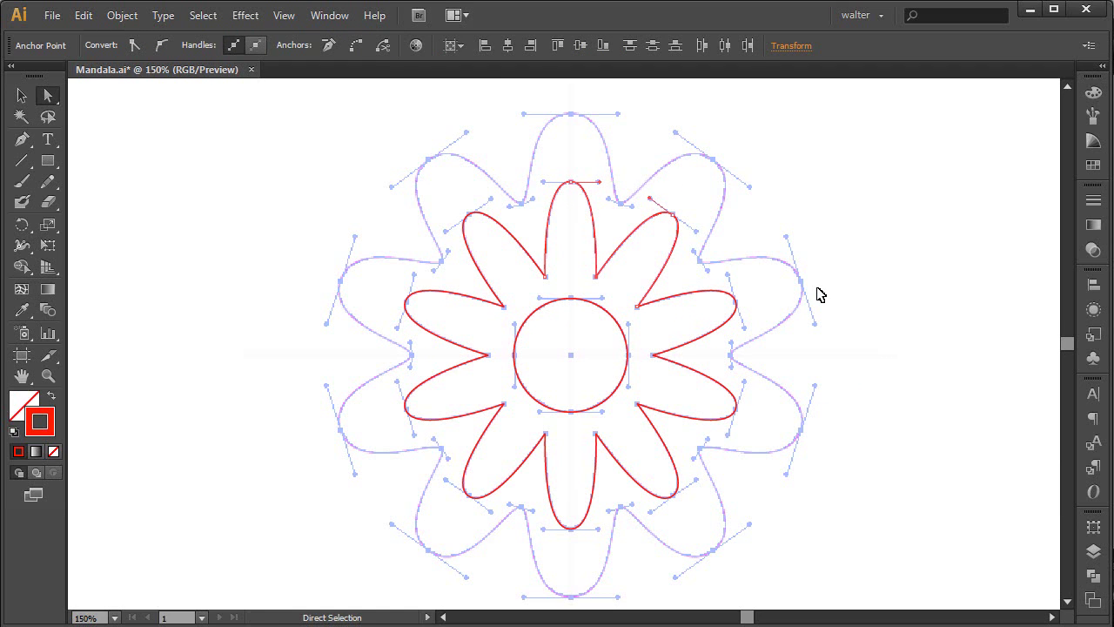
key(v)
click(706, 204)
click(681, 214)
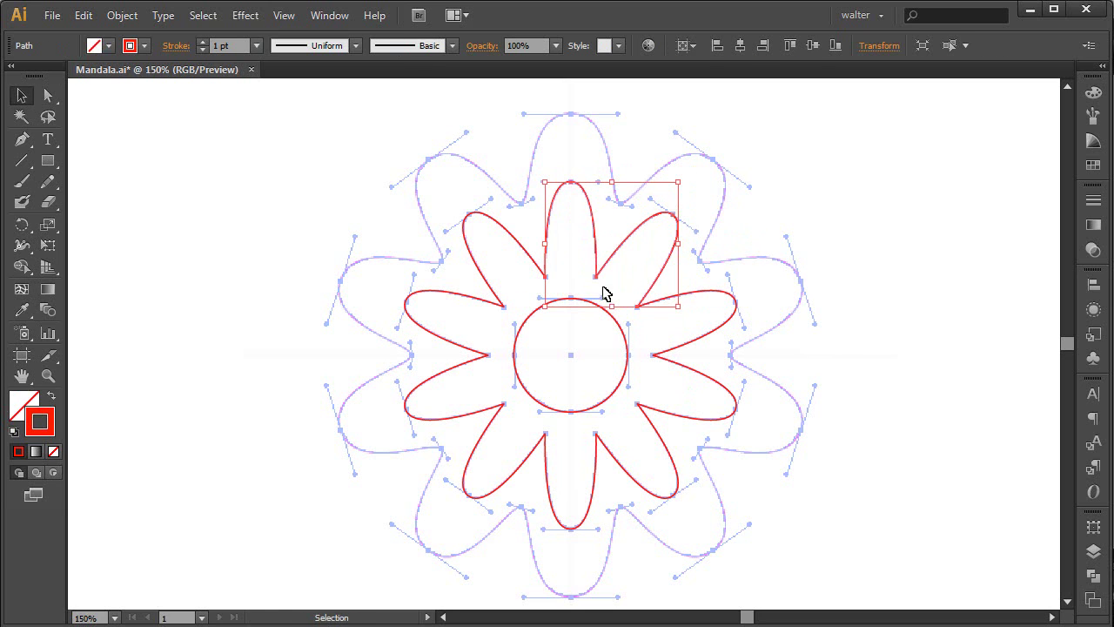
key(a)
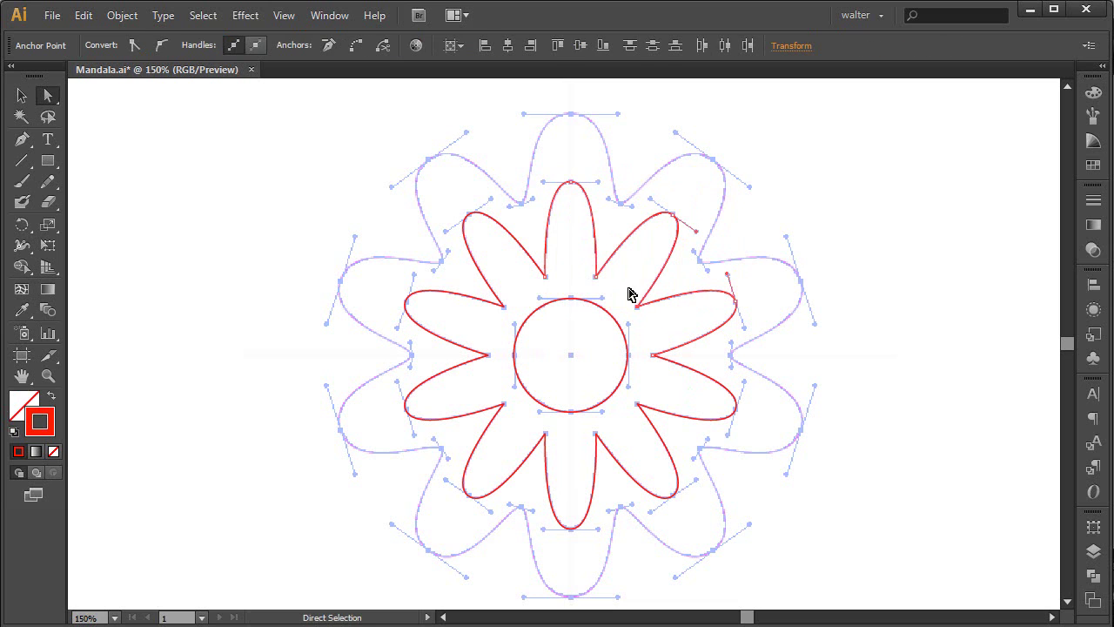
Average the petal-end anchors where the upper-right and right-side petals meet
drag(628, 289, 652, 318)
key(ctrl+alt+j)
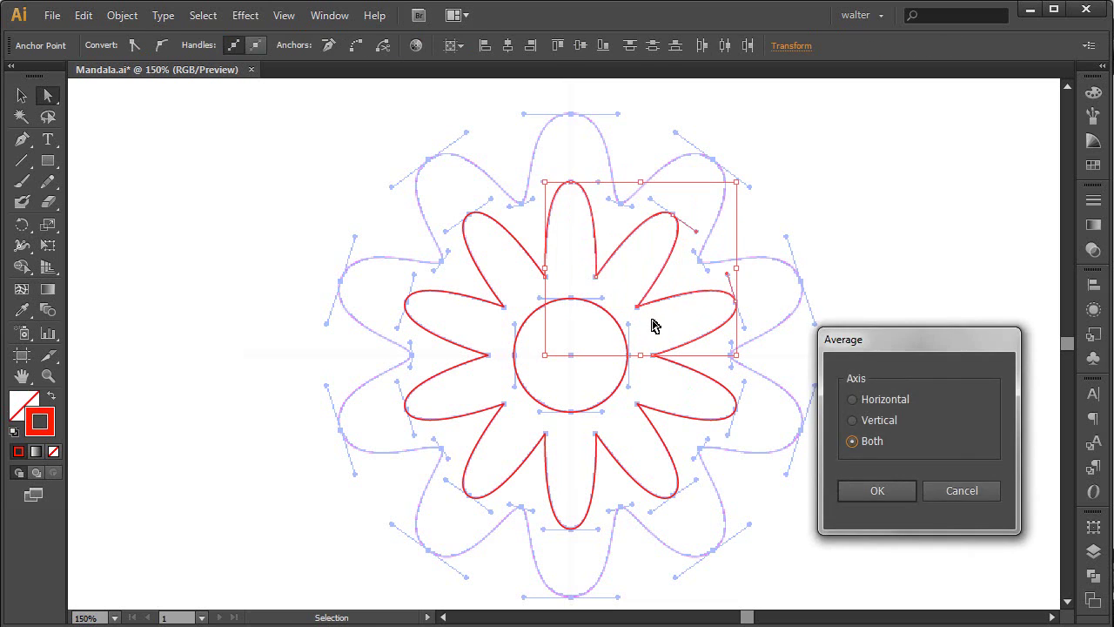
key(Return)
shift+click(651, 354)
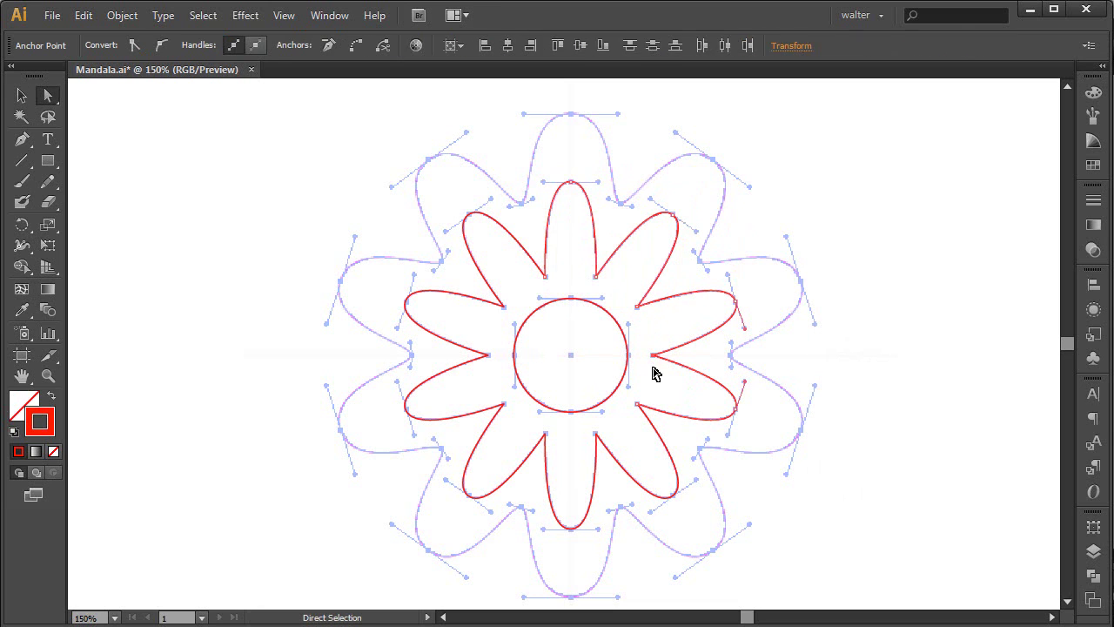
key(ctrl+alt+j)
key(Return)
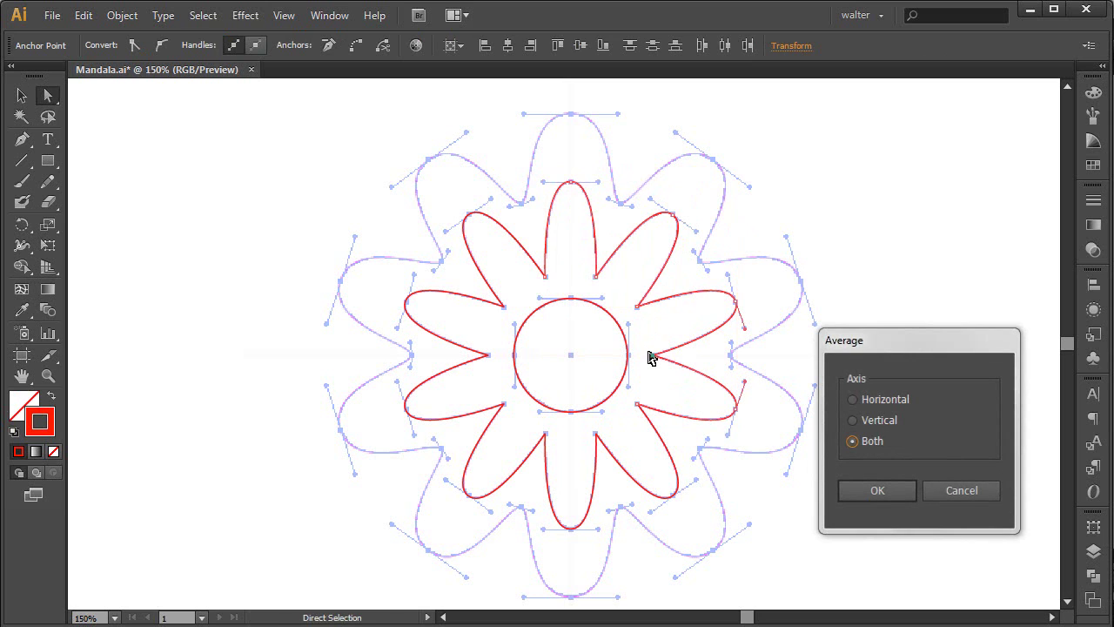
shift+click(647, 424)
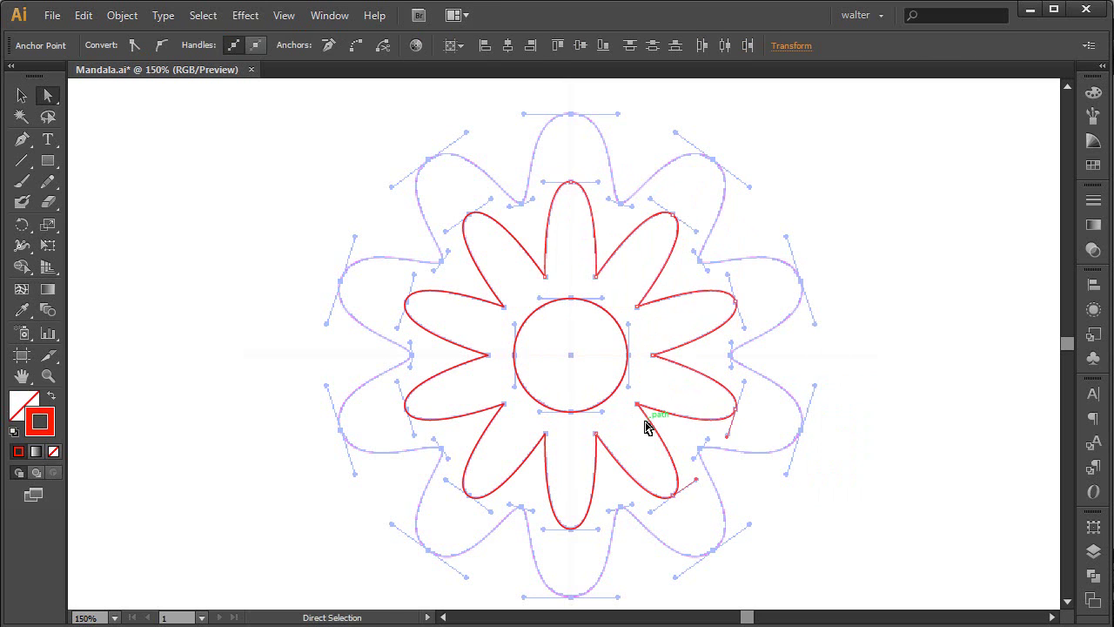
key(ctrl+alt+j)
key(Return)
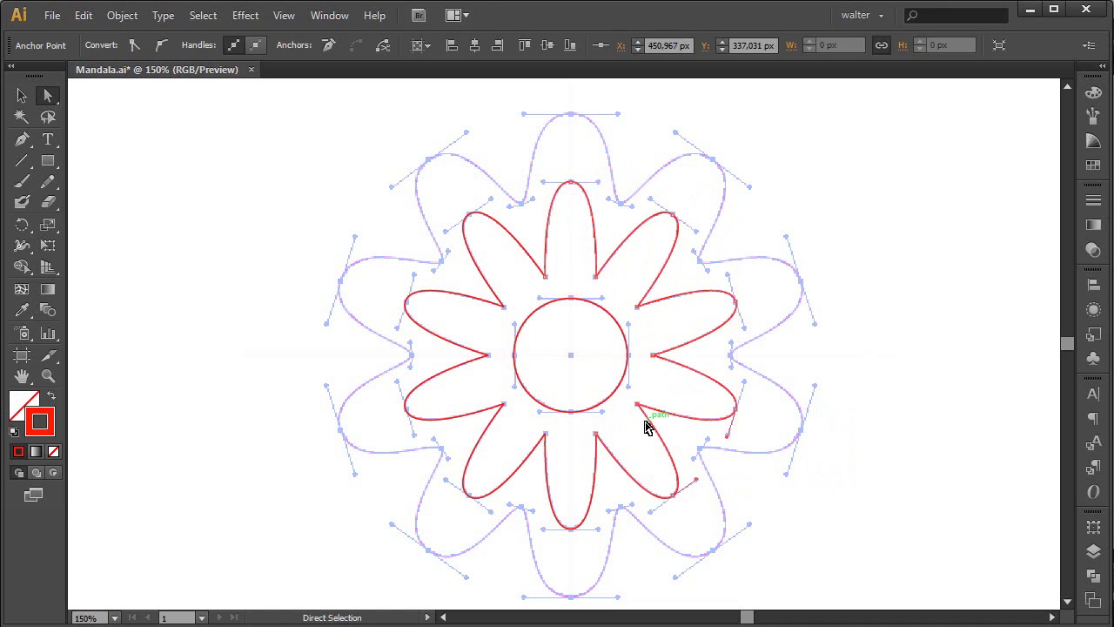
Average the remaining petal-end anchors around the lower and left petals, then deselect
shift+click(595, 433)
key(ctrl+alt+j)
key(Return)
drag(526, 424, 498, 404)
key(ctrl+alt+j)
key(Return)
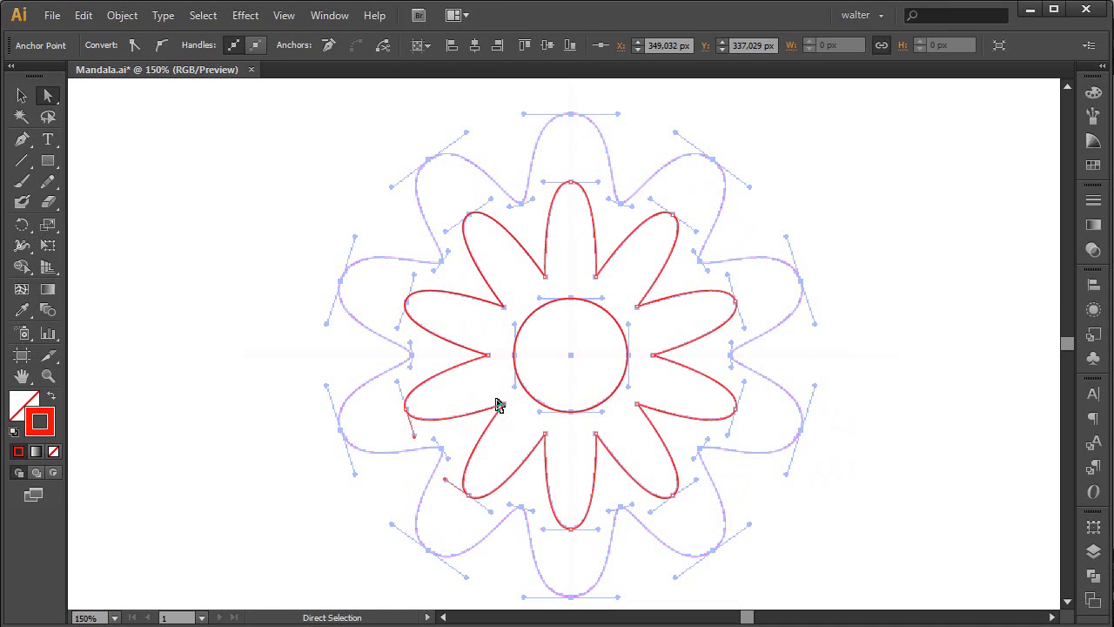
shift+click(489, 354)
key(ctrl+alt+j)
key(Return)
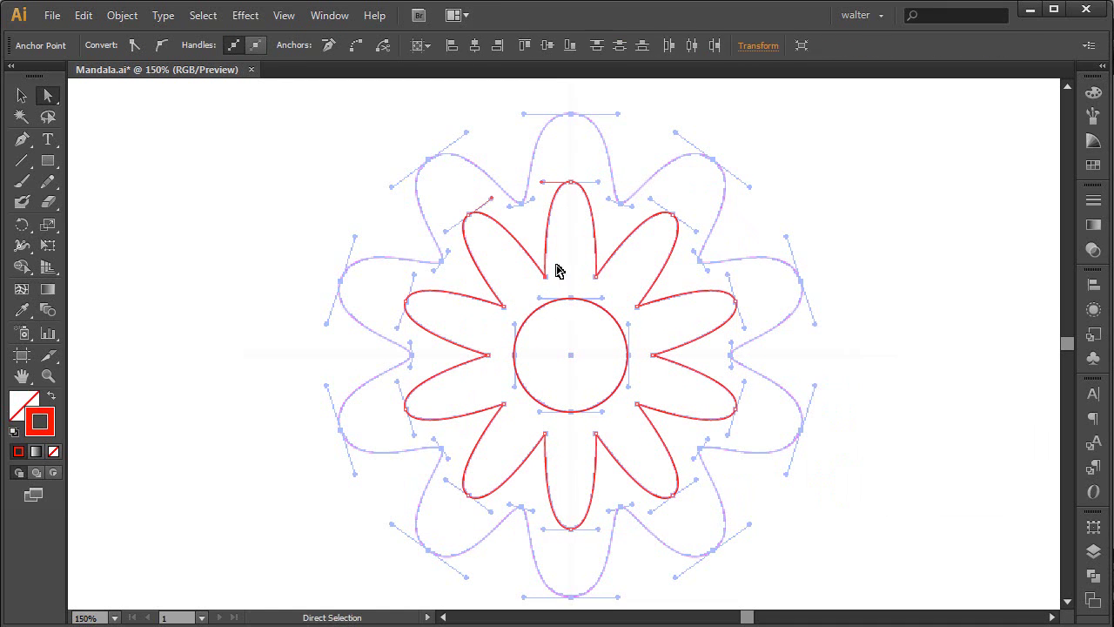
key(ctrl+j)
key(shift+x)
key(shift+x)
key(ctrl+shift+a)
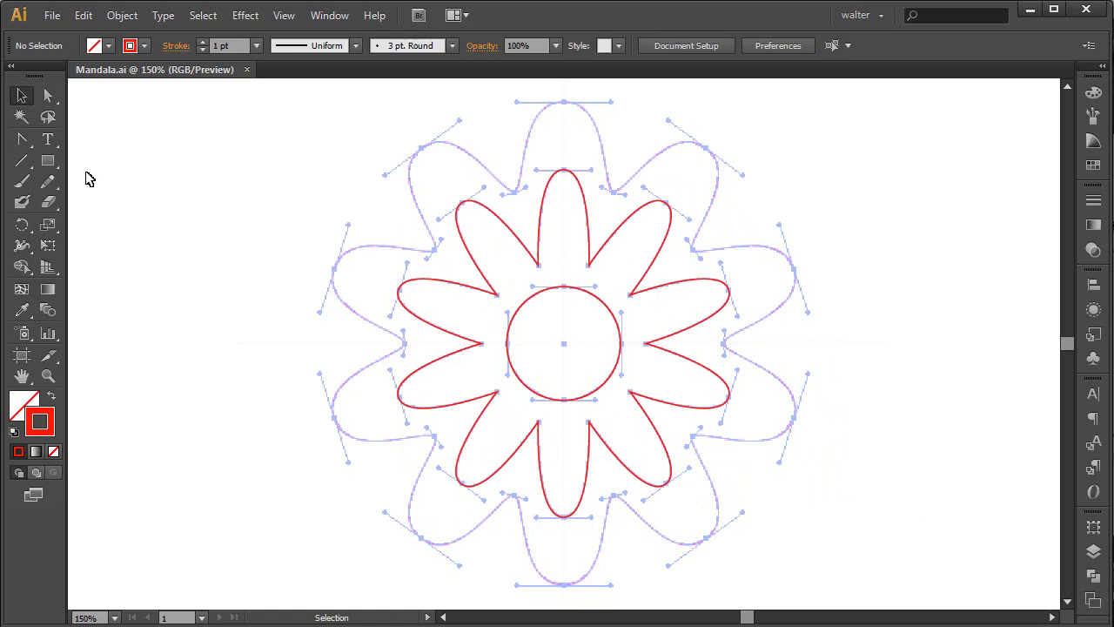
Draw a 10-point star with radii 185 px and 122 px, horizontally centred on the flower
drag(48, 161, 116, 245)
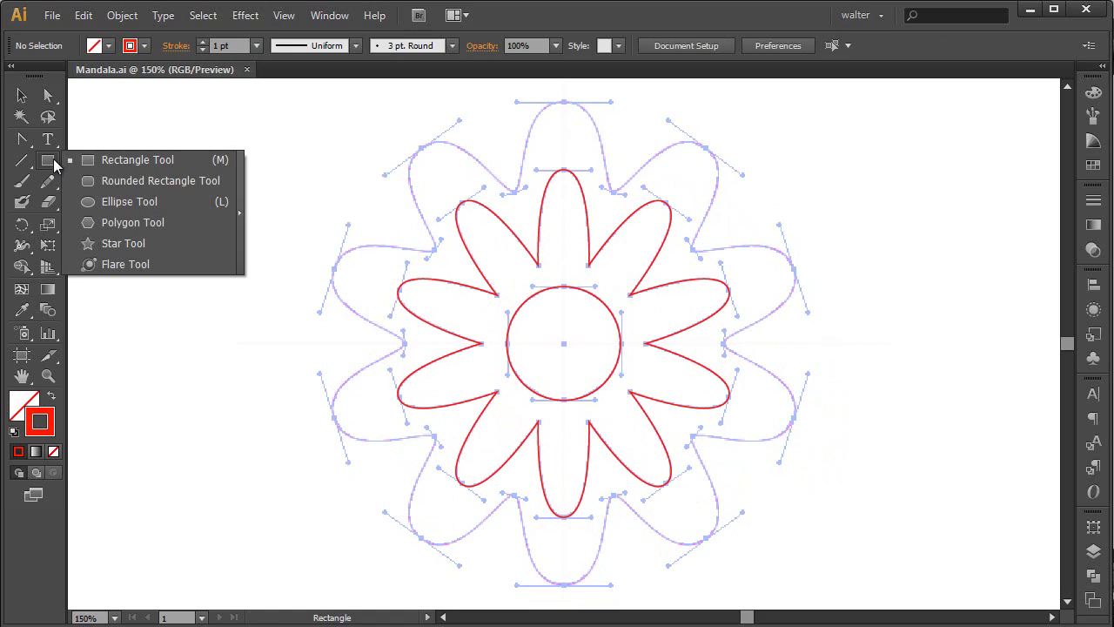
click(115, 245)
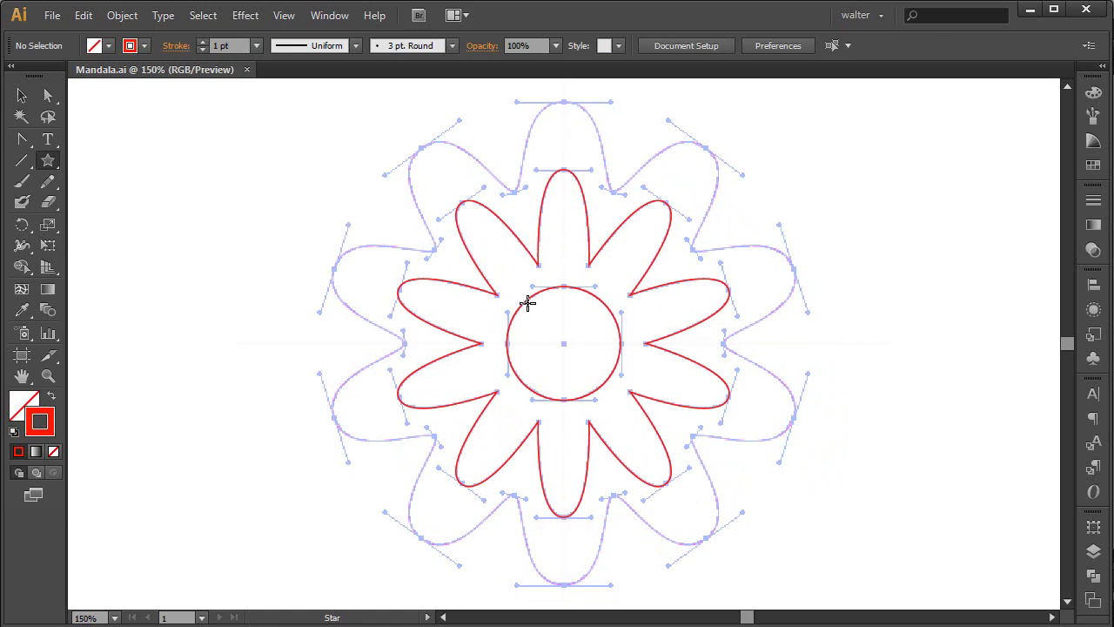
click(566, 345)
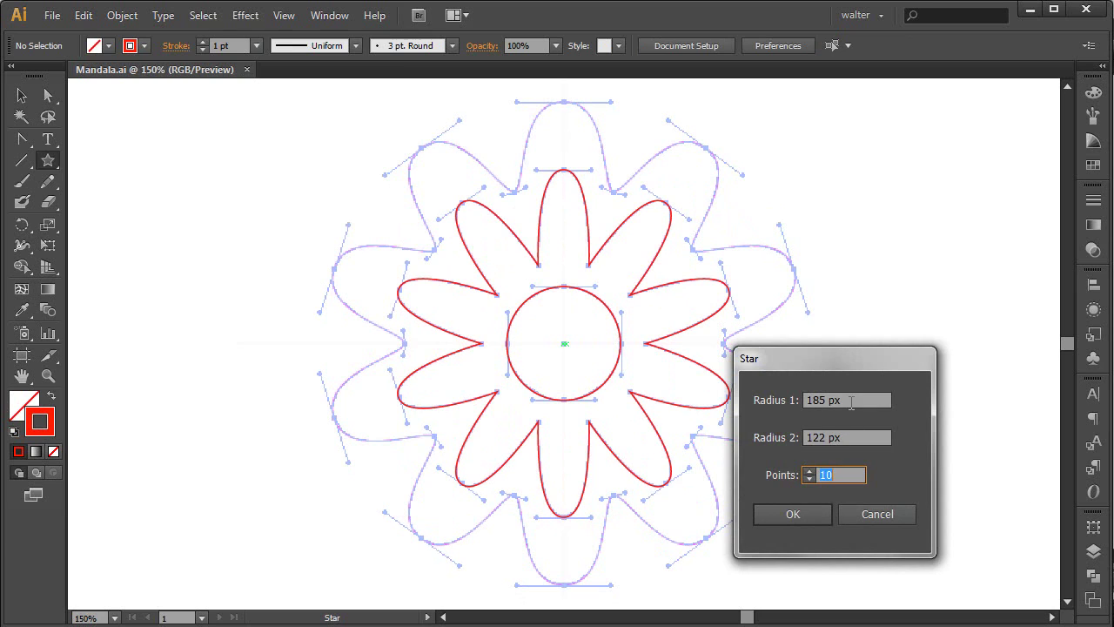
click(851, 402)
click(856, 441)
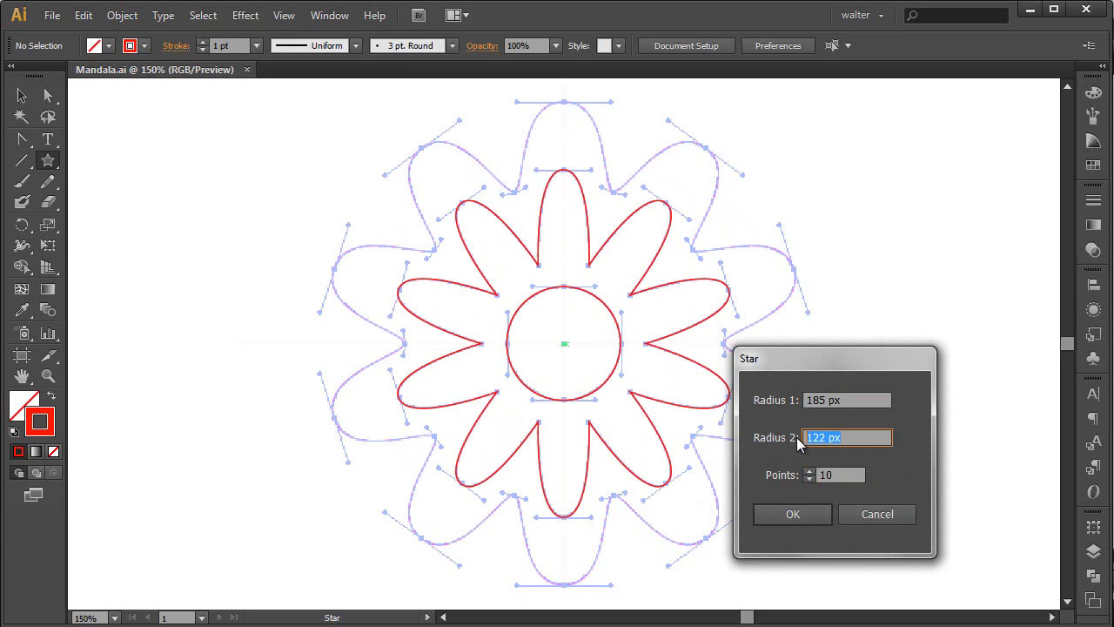
click(826, 474)
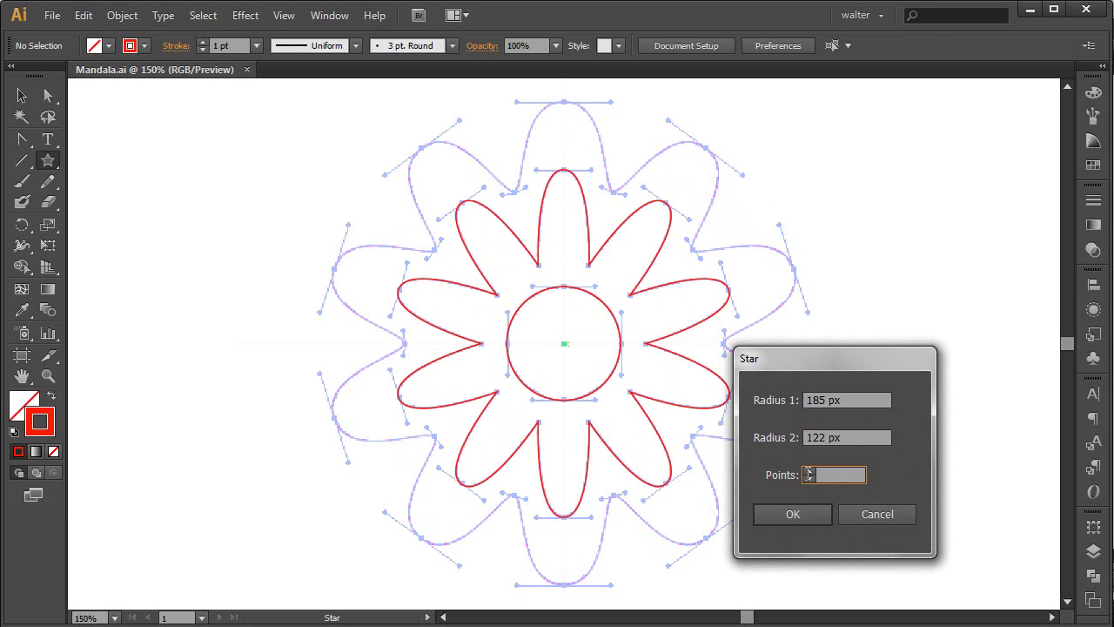
click(809, 516)
click(739, 50)
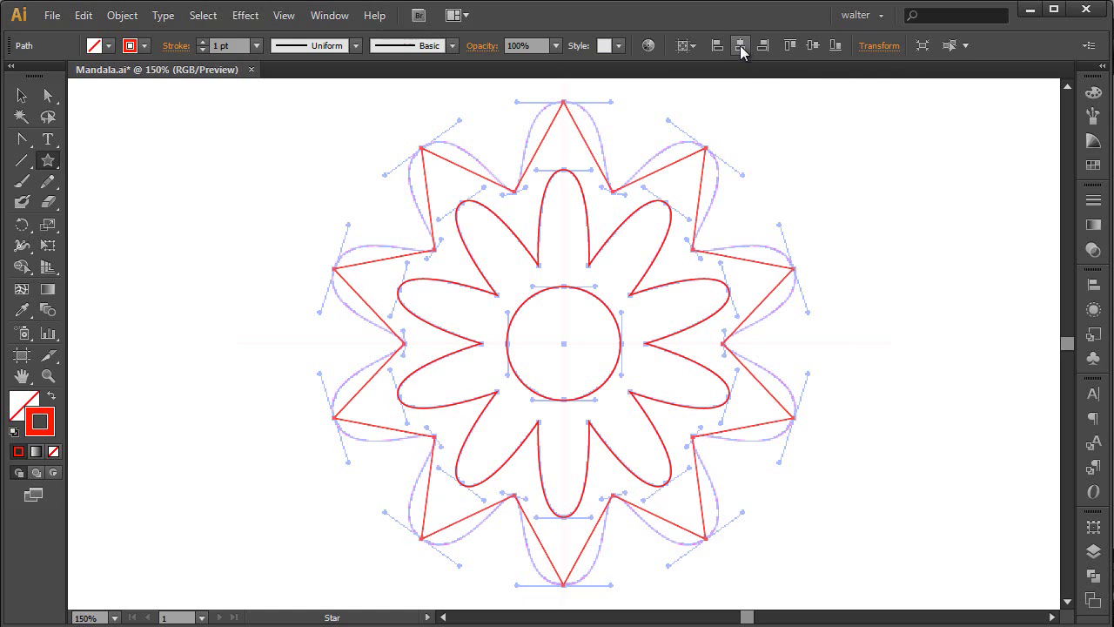
Isolate the star and delete every segment except one edge of its top spike
key(v)
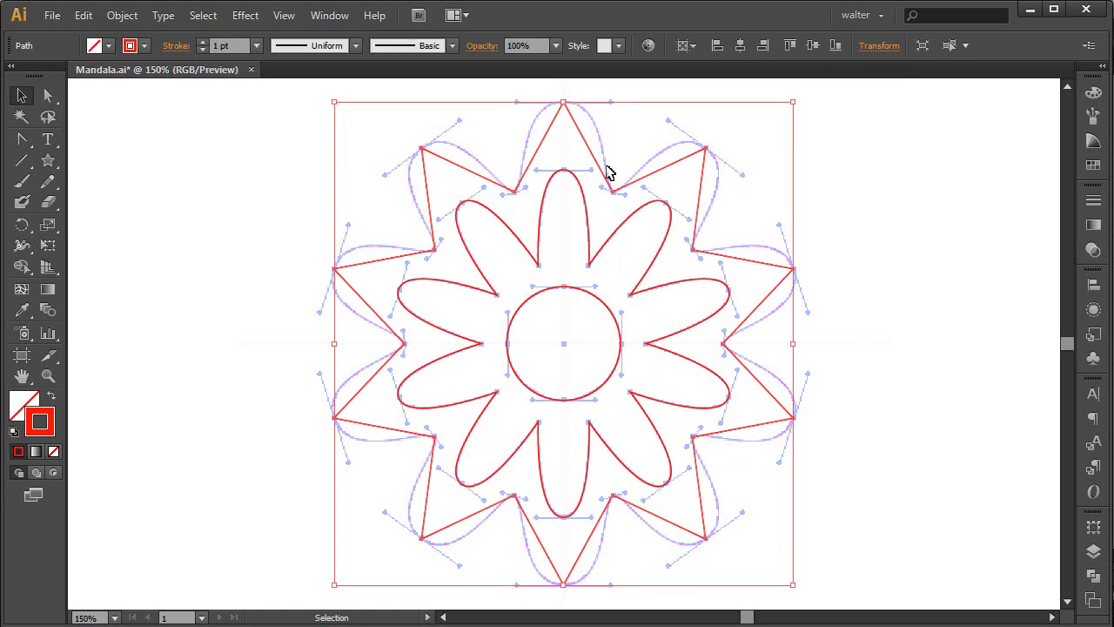
double_click(604, 169)
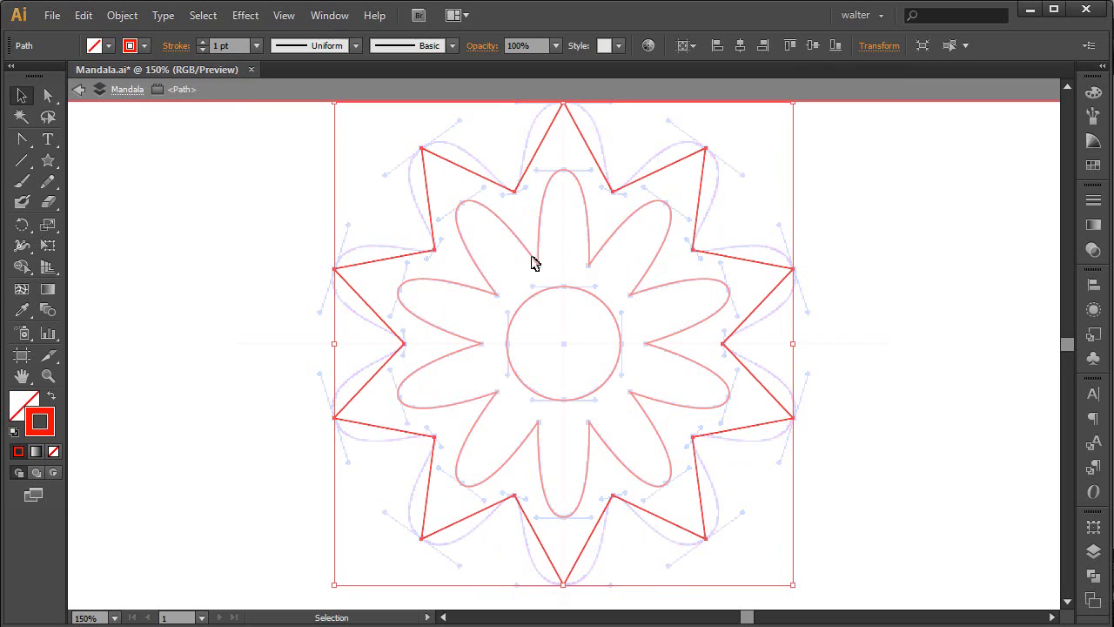
key(a)
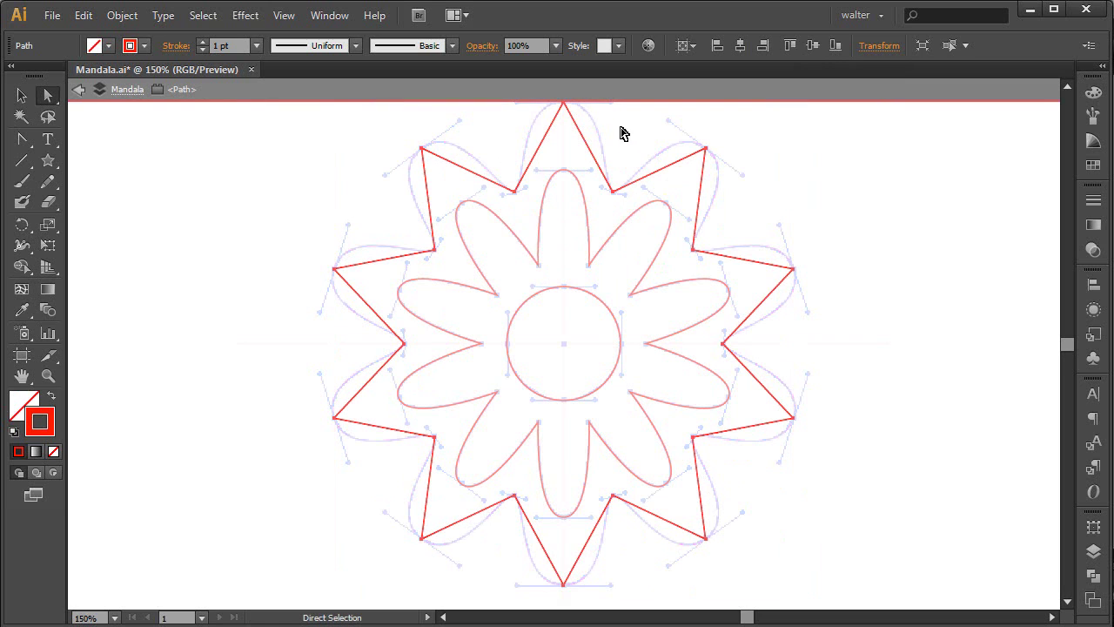
mouse_move(602, 126)
mouse_down()
mouse_move(834, 538)
mouse_move(833, 566)
mouse_up()
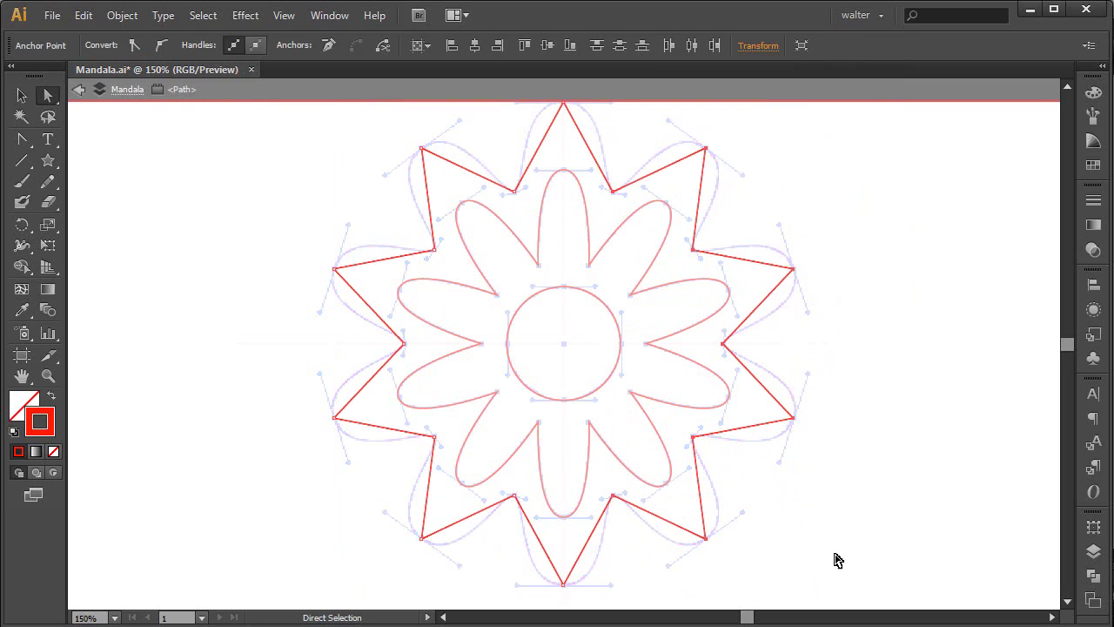
key(Delete)
mouse_move(804, 404)
mouse_down()
mouse_move(455, 589)
mouse_move(339, 593)
mouse_up()
key(Delete)
drag(275, 130, 474, 483)
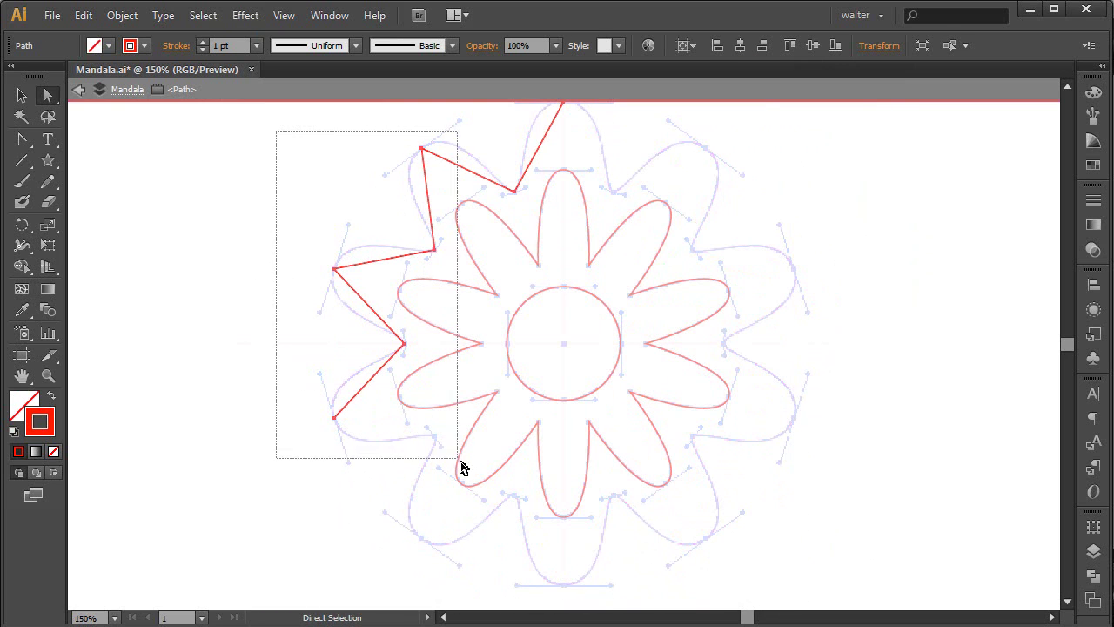
key(Delete)
key(v)
double_click(731, 228)
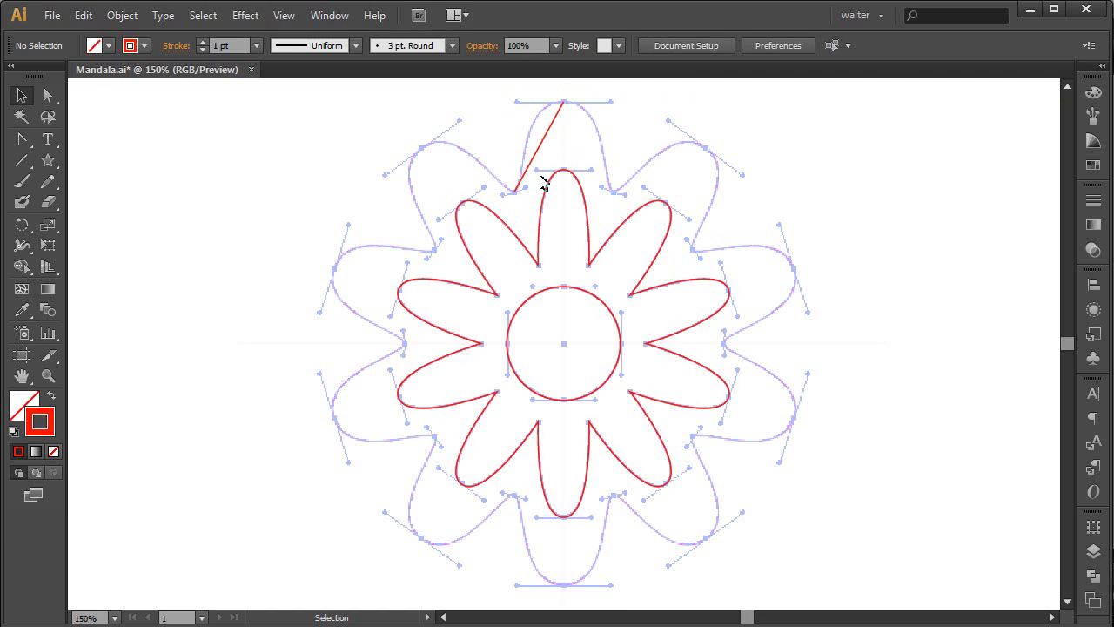
Curve the leftover star edge into a half-petal by pulling handles from both anchors
key(shift+c)
drag(515, 195, 527, 191)
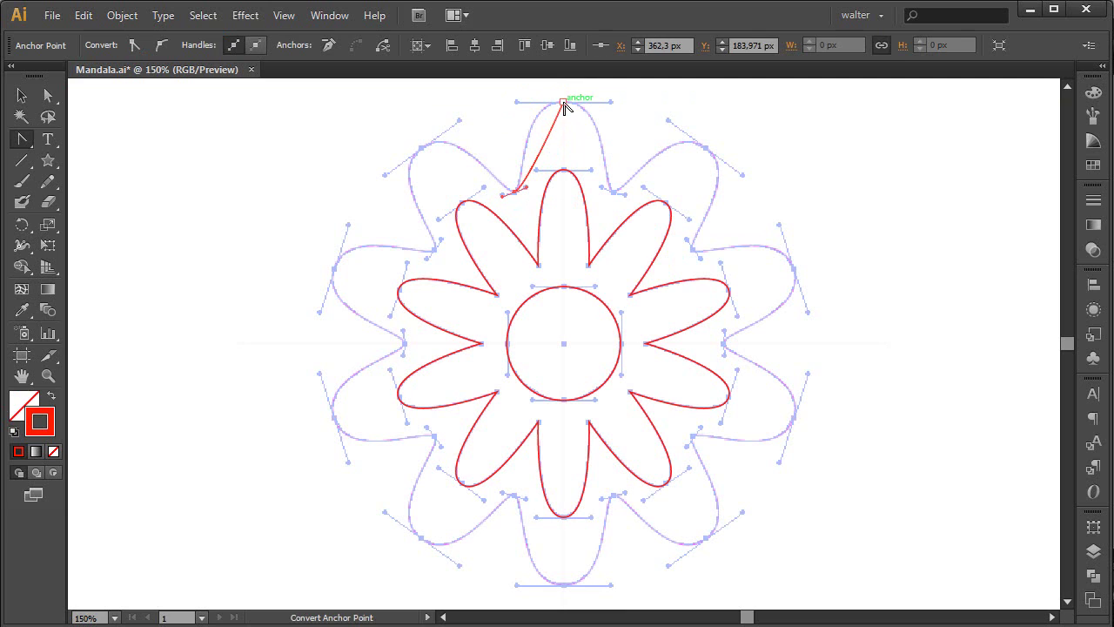
drag(563, 102, 612, 101)
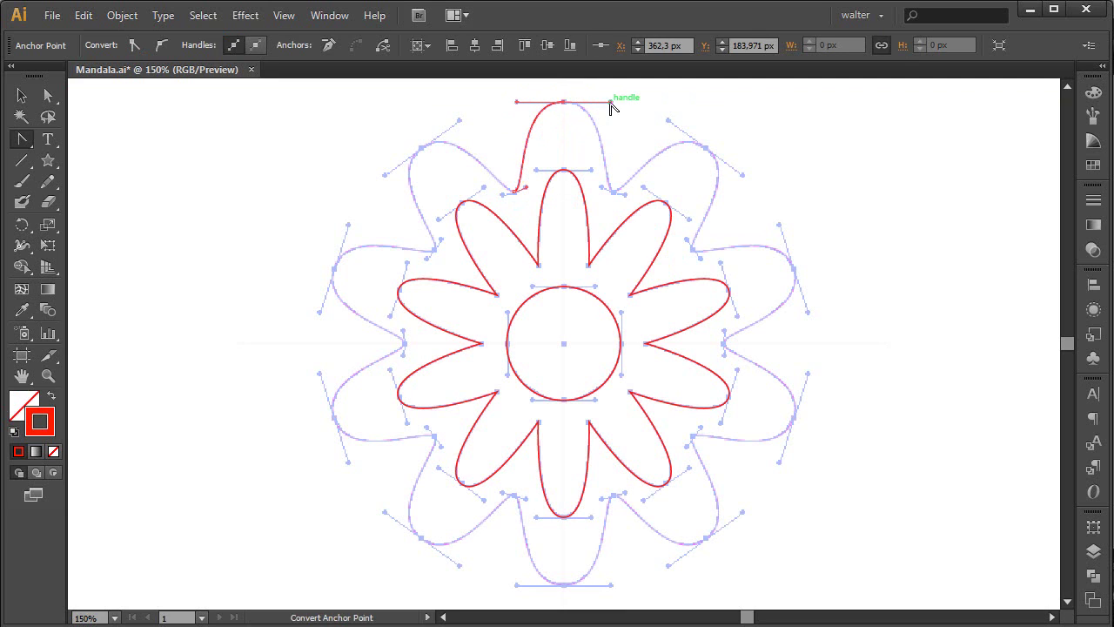
key(ctrl+s)
ctrl+click(533, 120)
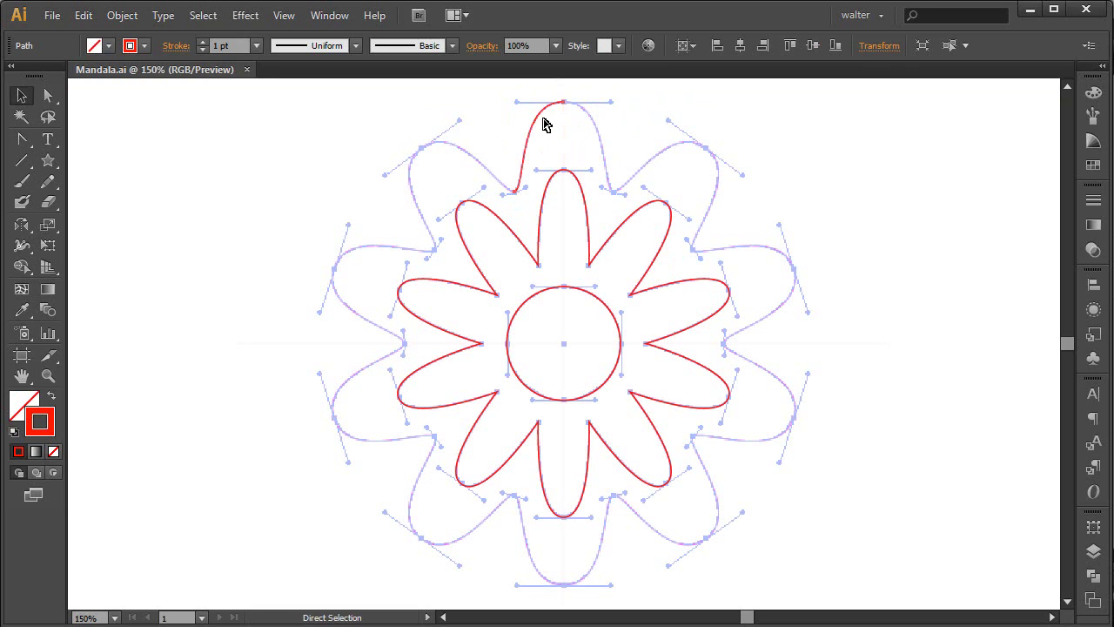
Reflect a copy of the half-petal across its top anchor to complete the rounded petal
click(543, 124)
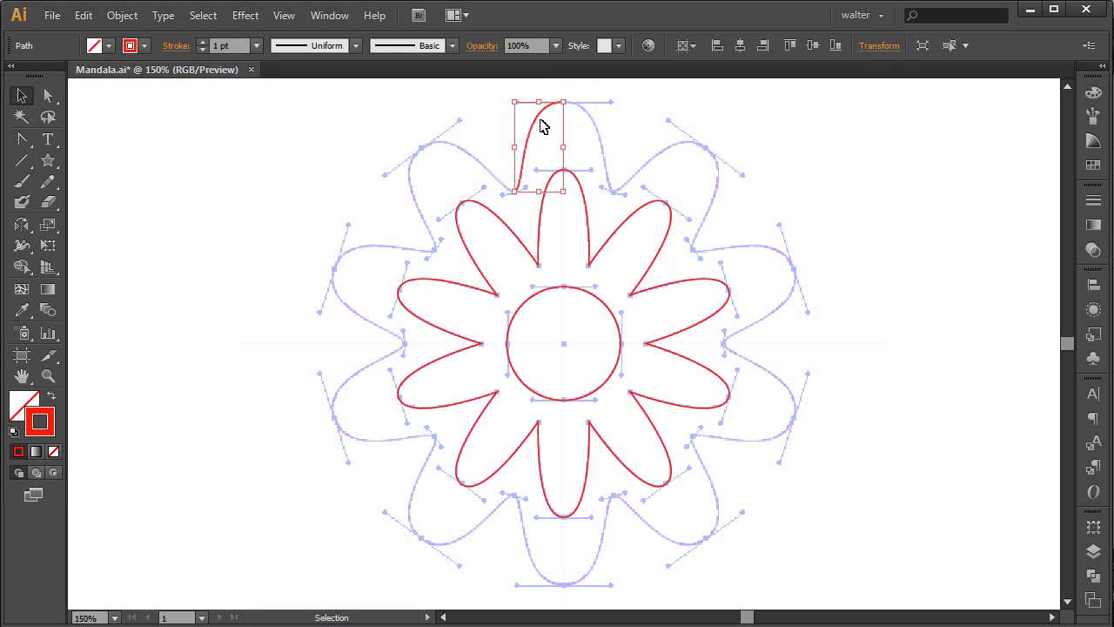
key(o)
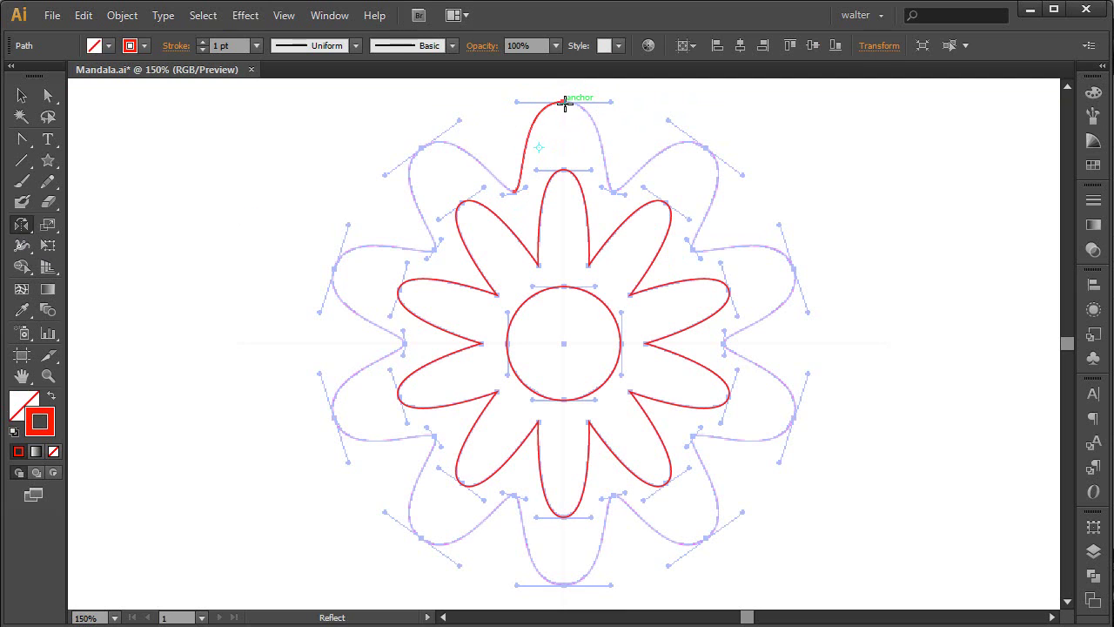
click(564, 101)
drag(564, 163, 609, 161)
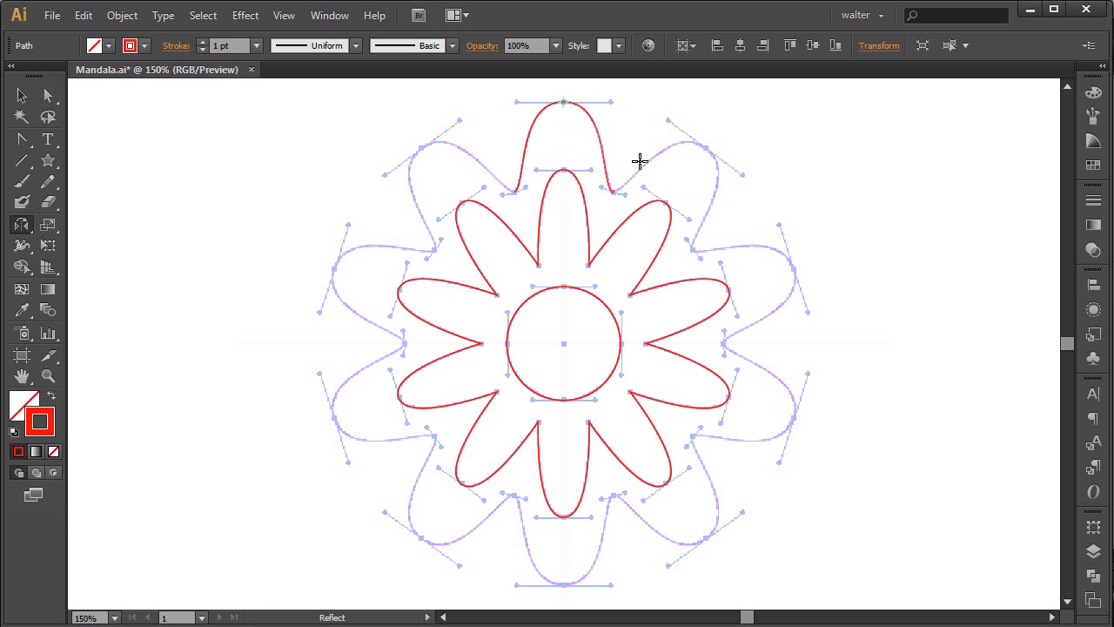
Merge the petal's overlapping top anchors and draw a vertical line from the circle centre up to it
key(a)
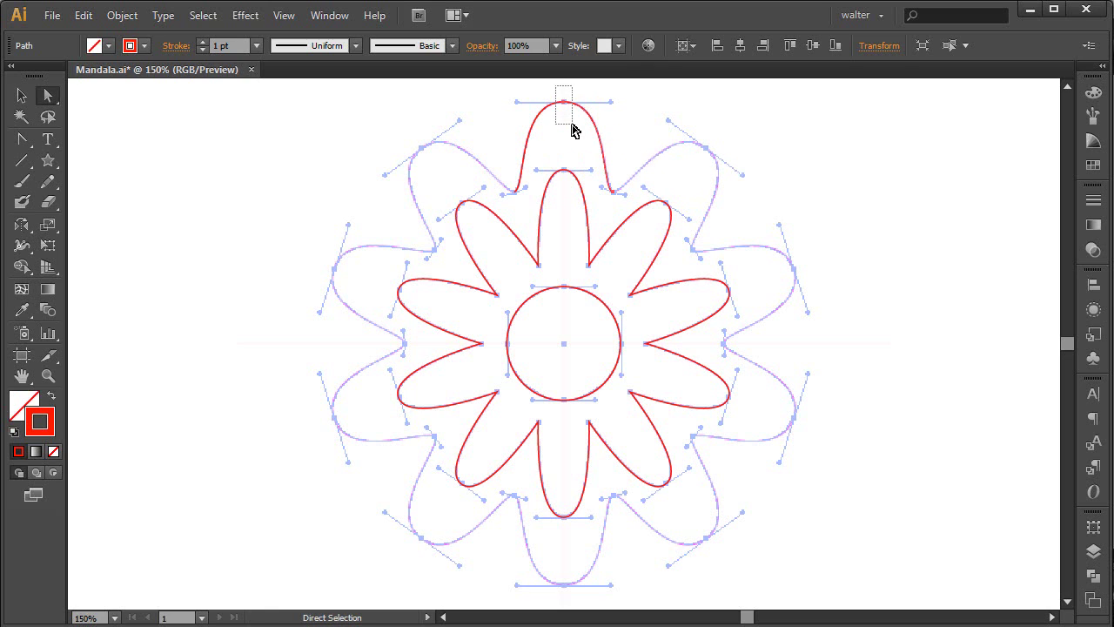
drag(557, 87, 574, 128)
key(ctrl+alt+j)
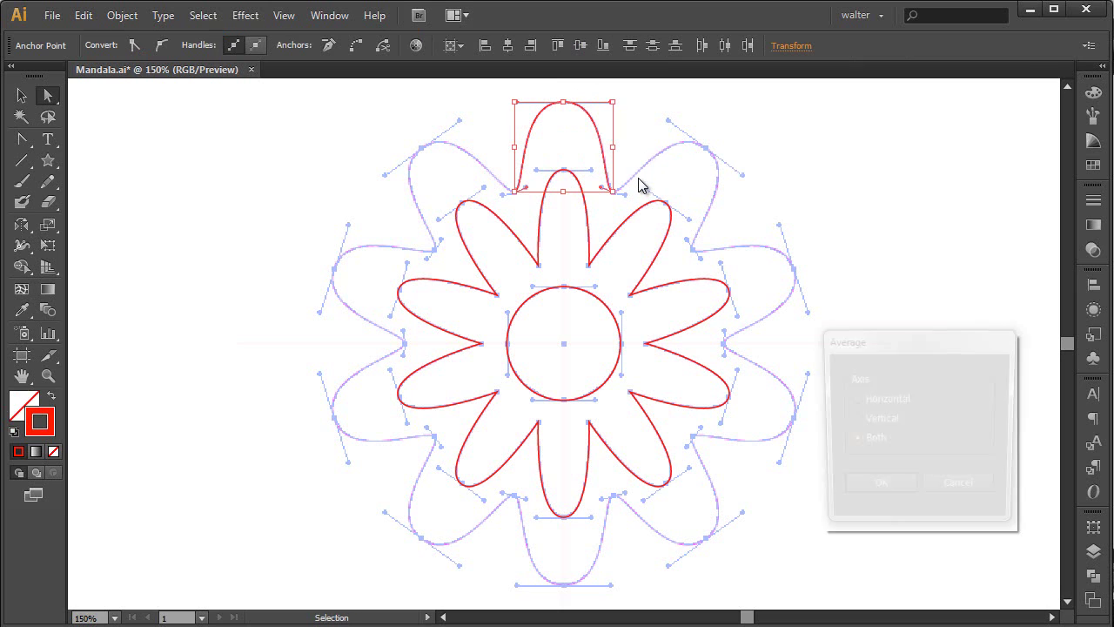
key(Return)
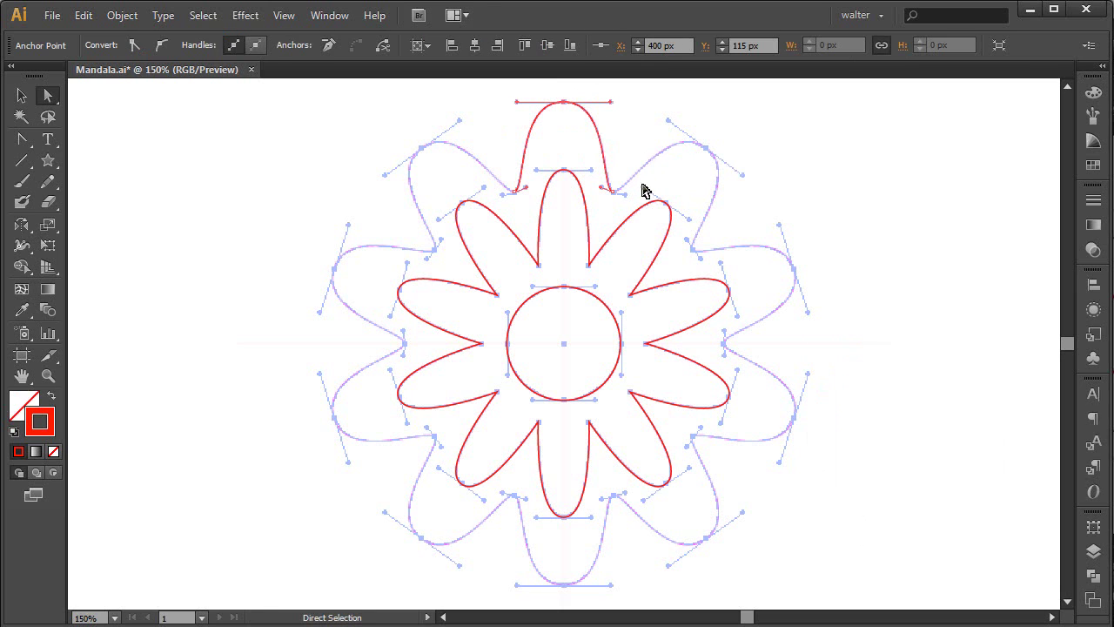
key(backslash)
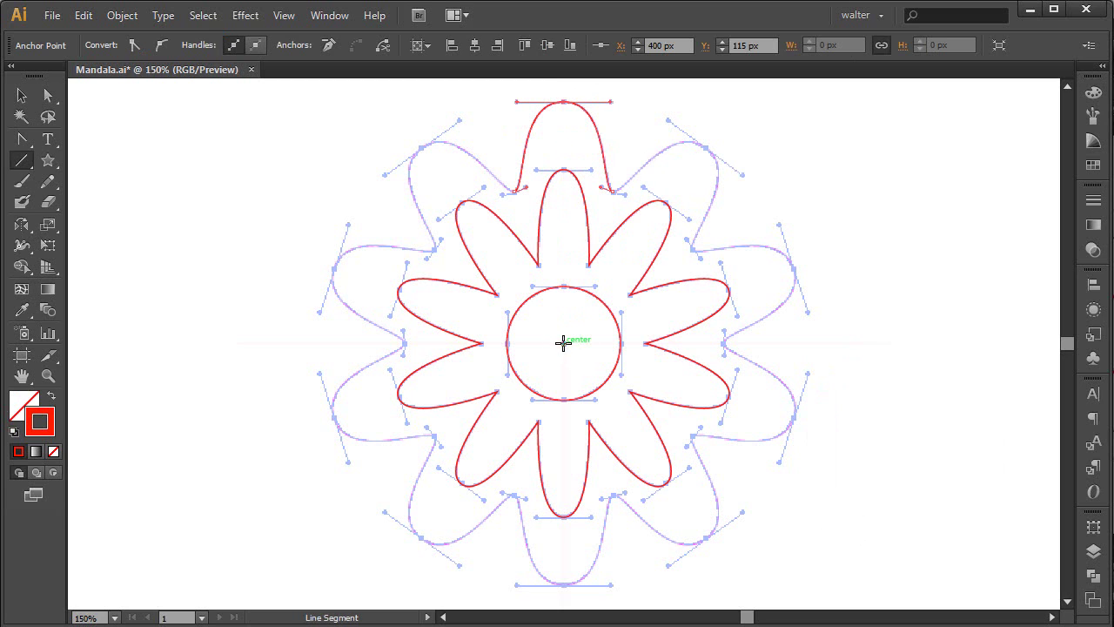
drag(563, 344, 564, 147)
Apply a Transform effect repeating the top petal with rotated copies at 36°
key(v)
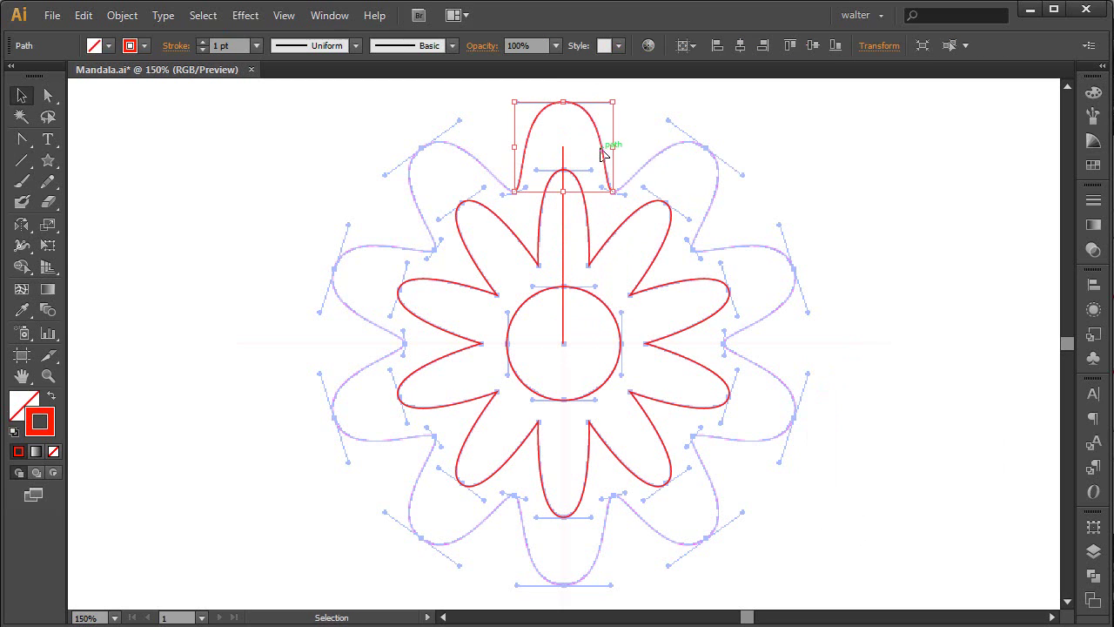
click(245, 15)
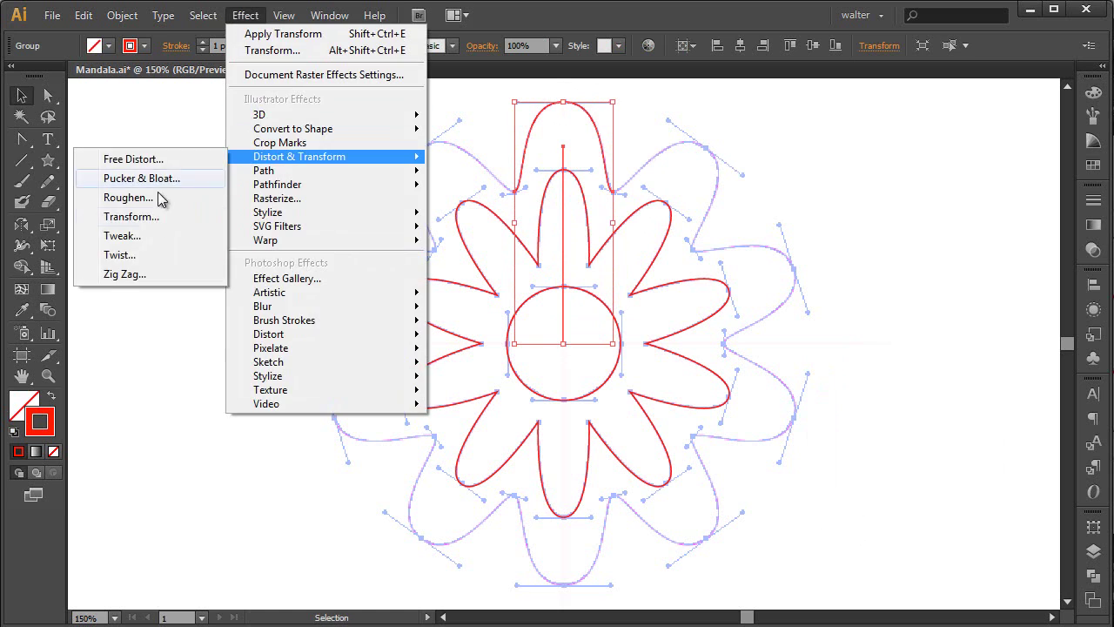
click(140, 217)
click(708, 549)
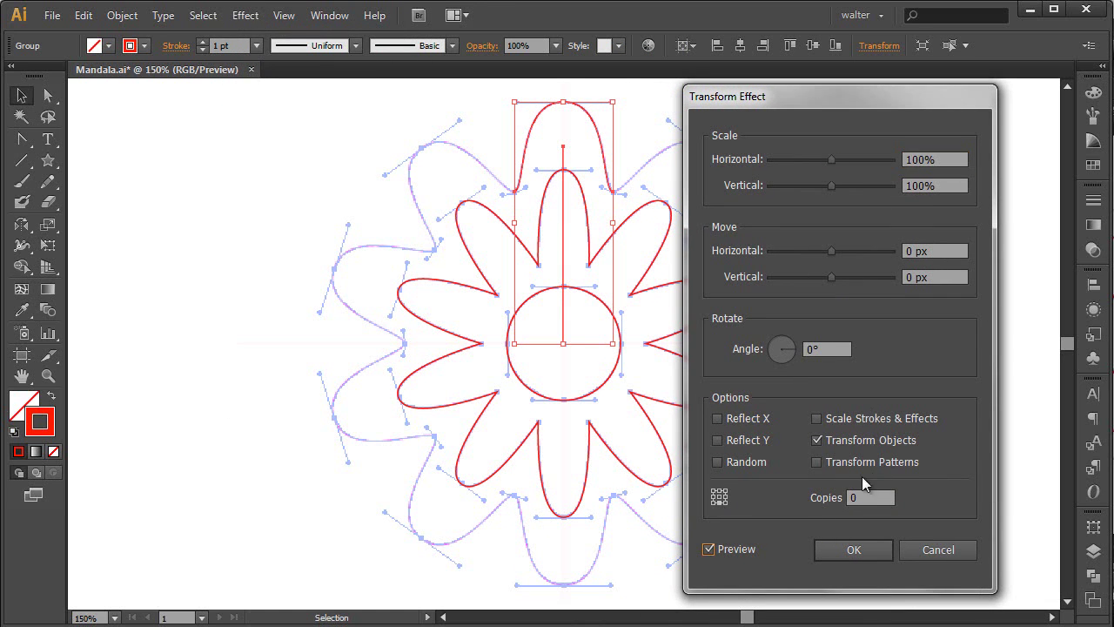
text(36)
click(868, 497)
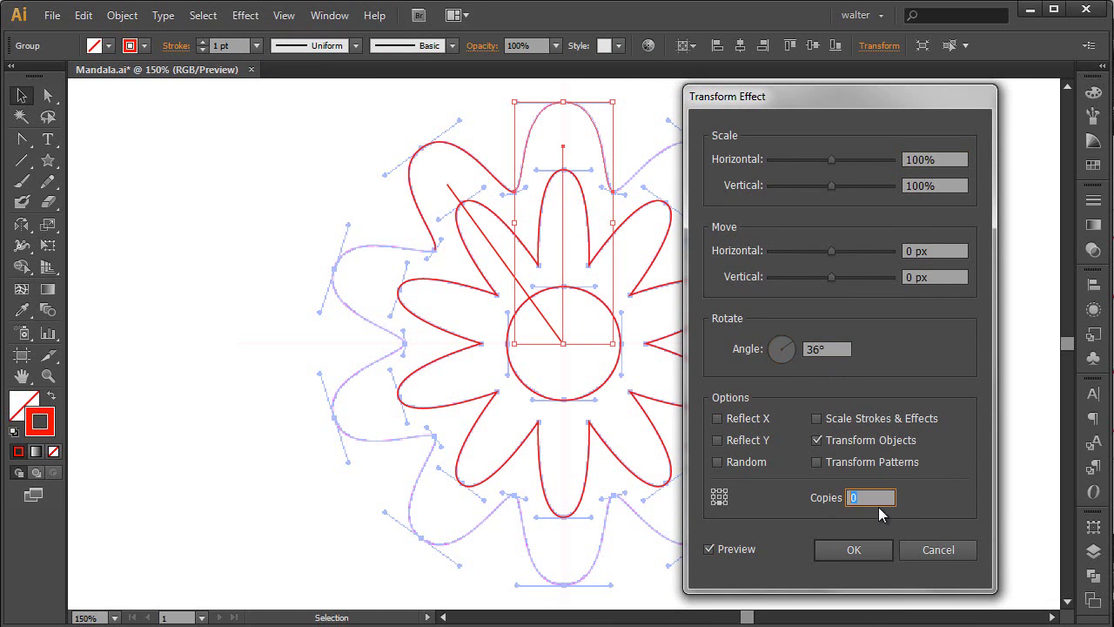
text(9)
click(834, 357)
Tidy up the vertical guide line and group the flower paths together
key(Return)
key(a)
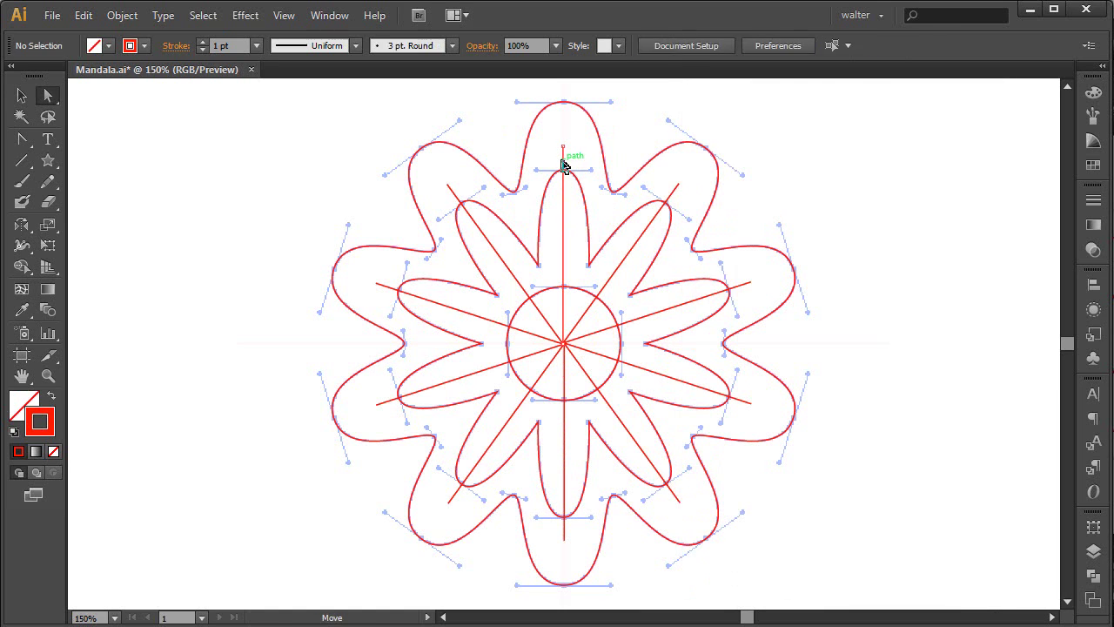
click(562, 166)
key(v)
click(122, 14)
click(534, 261)
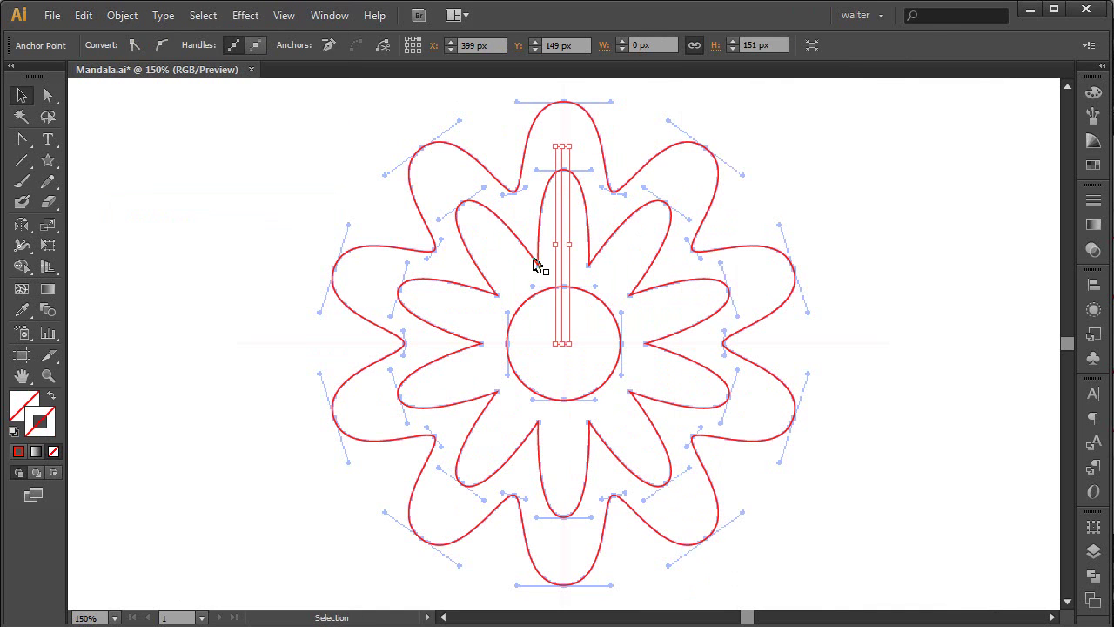
click(599, 123)
click(599, 124)
click(121, 15)
click(148, 77)
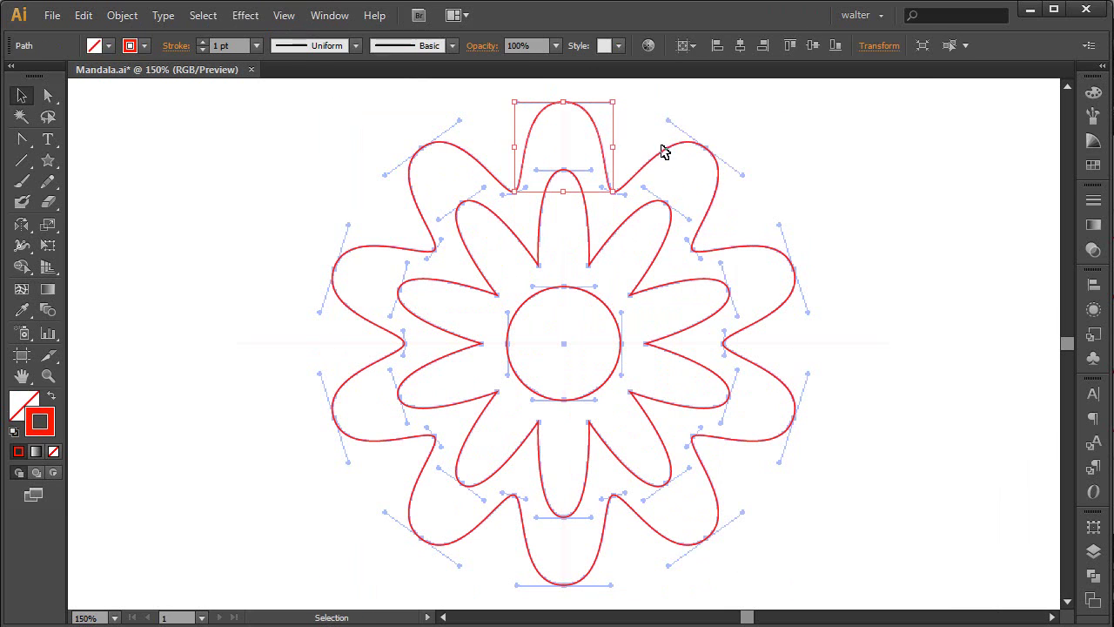
Select all stray points and average the anchors at the top petal notch
key(a)
click(613, 191)
key(v)
click(383, 96)
click(202, 15)
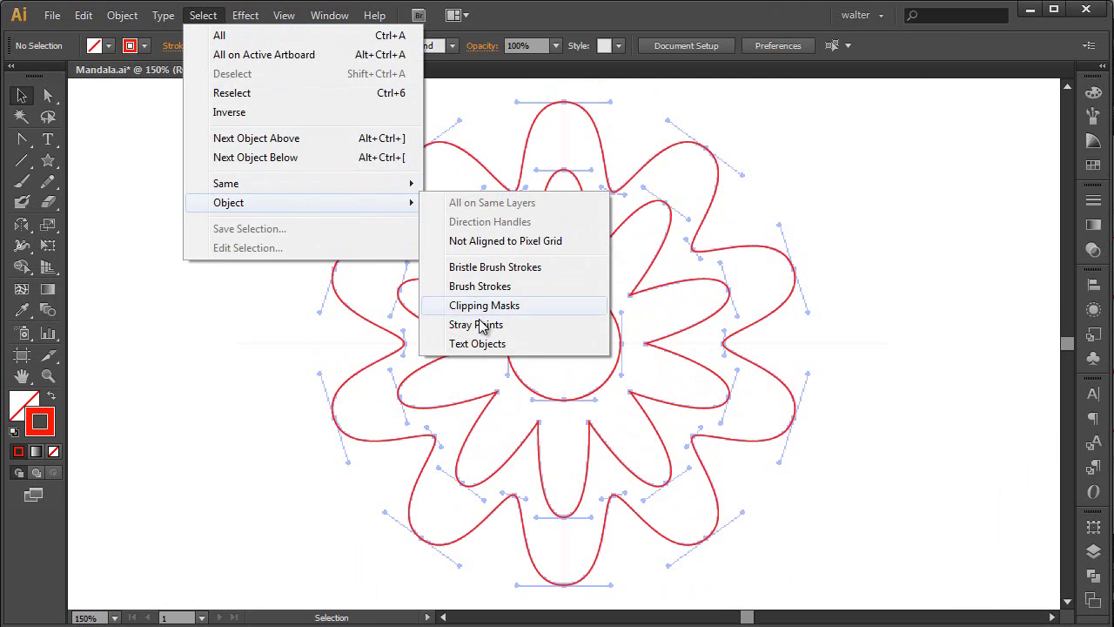
click(483, 321)
key(a)
click(613, 194)
key(ctrl+alt+j)
key(Return)
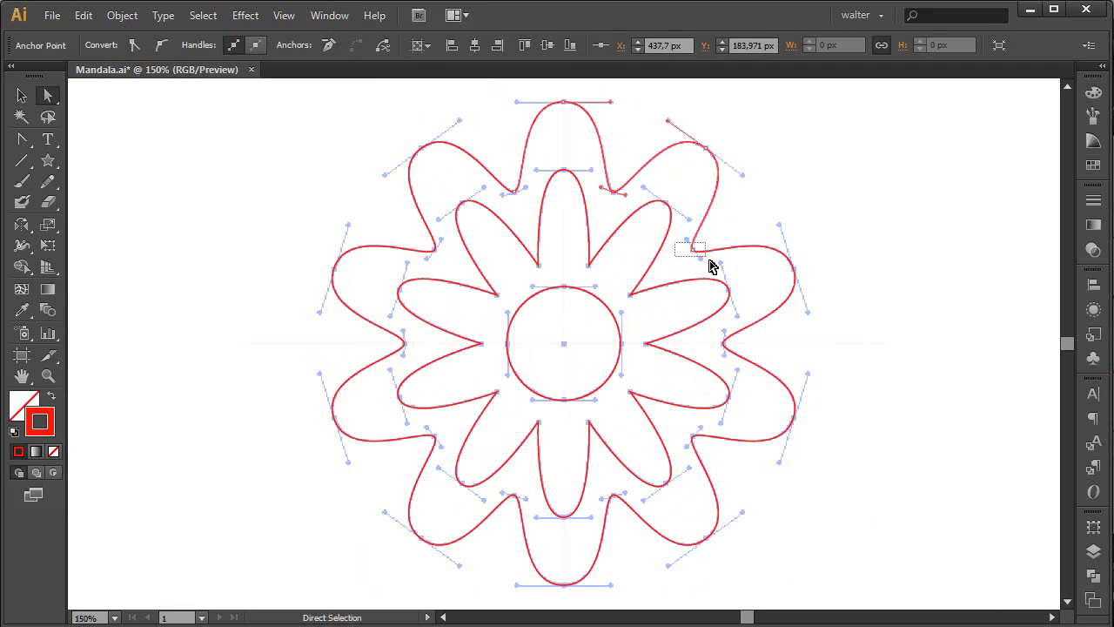
Select the anchors at the remaining notches and nudge the upper-left notch anchor slightly
click(709, 266)
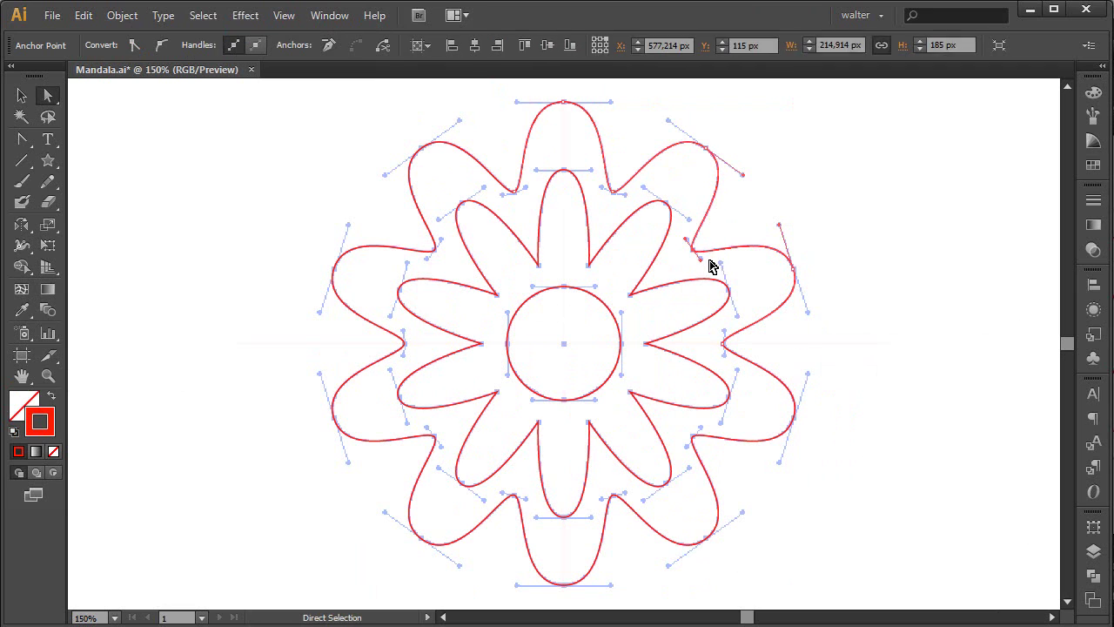
click(705, 456)
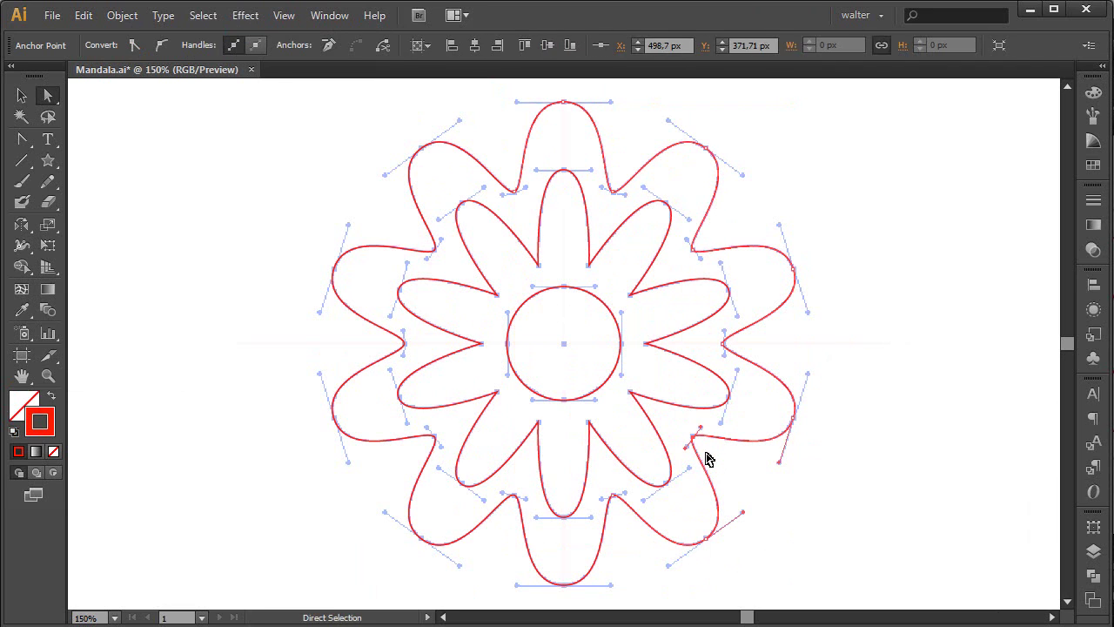
click(513, 497)
click(403, 345)
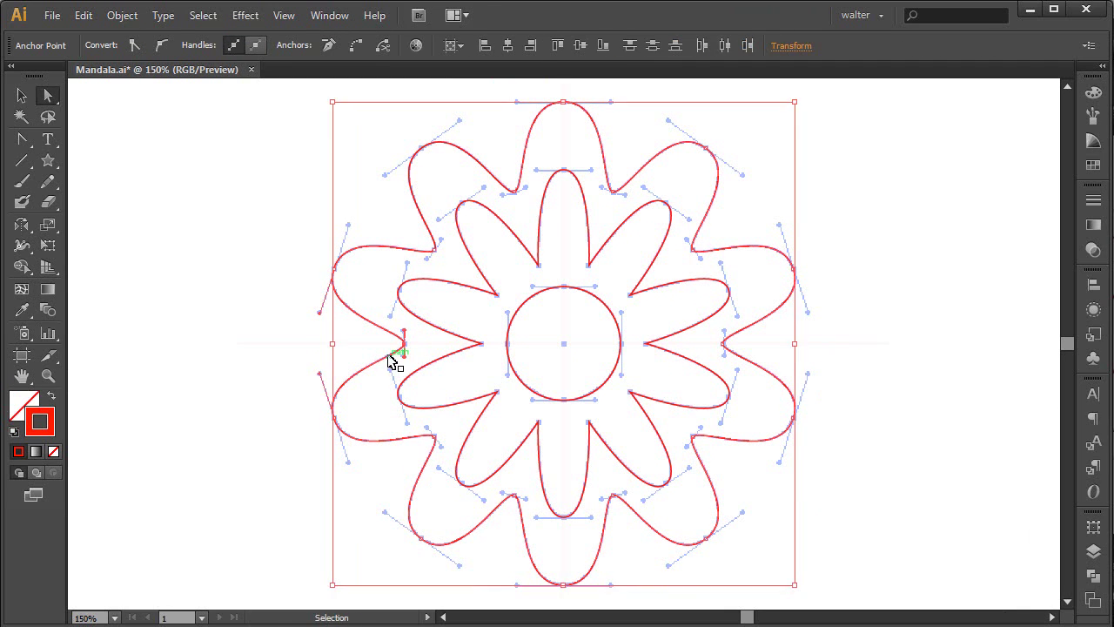
drag(516, 201, 520, 206)
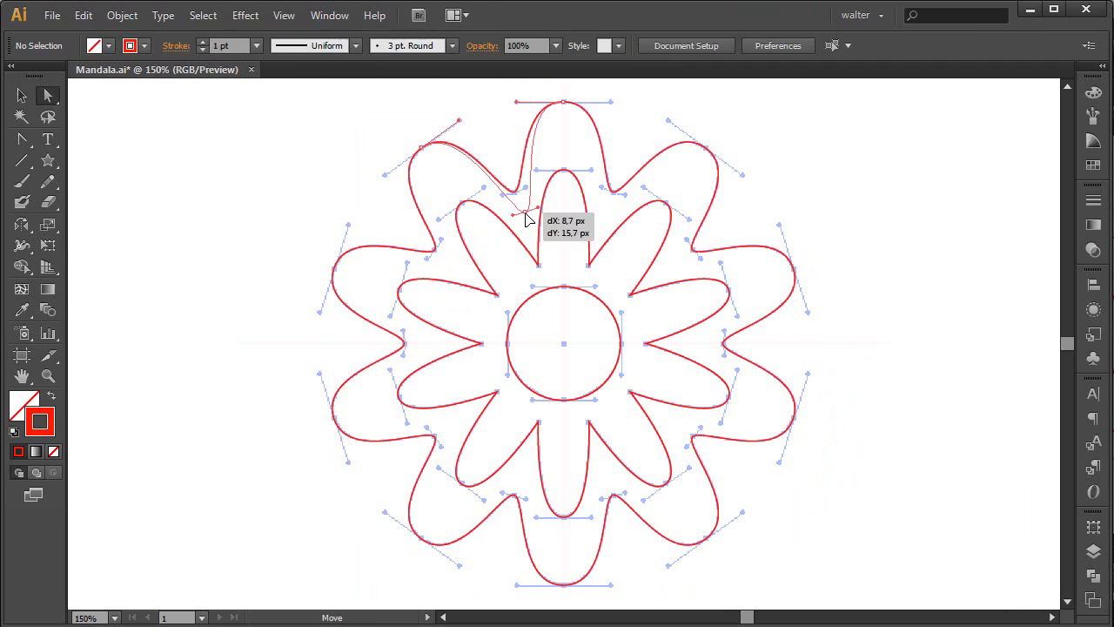
key(v)
click(708, 148)
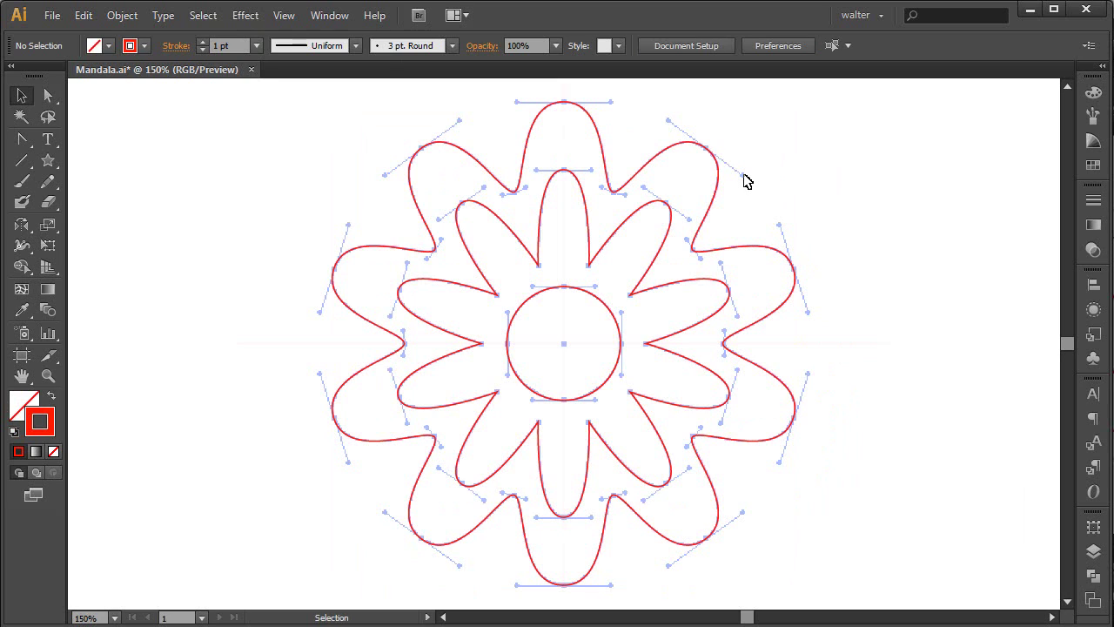
Save Mandala.ai, hide the Template layer, and select the centre circle to show its gradient settings
key(ctrl+s)
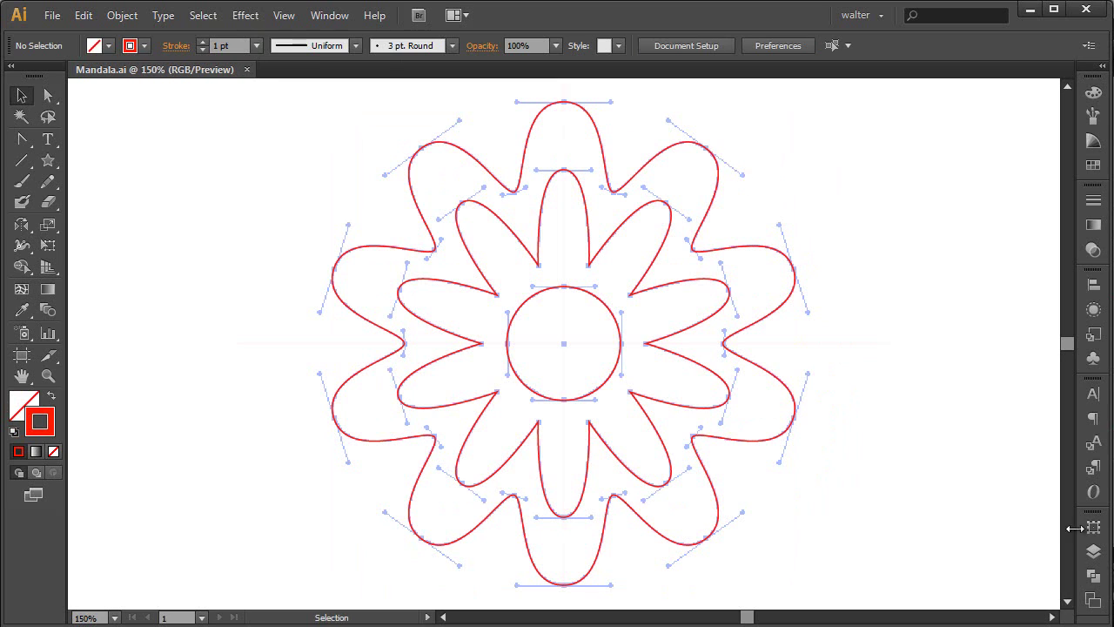
click(1092, 551)
click(887, 377)
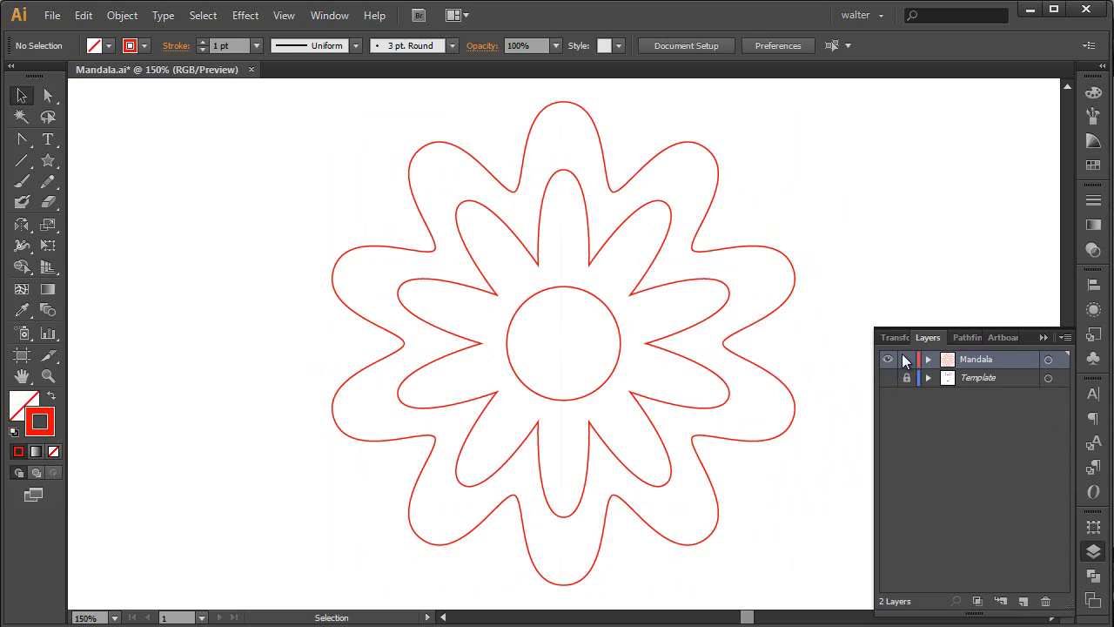
click(1041, 337)
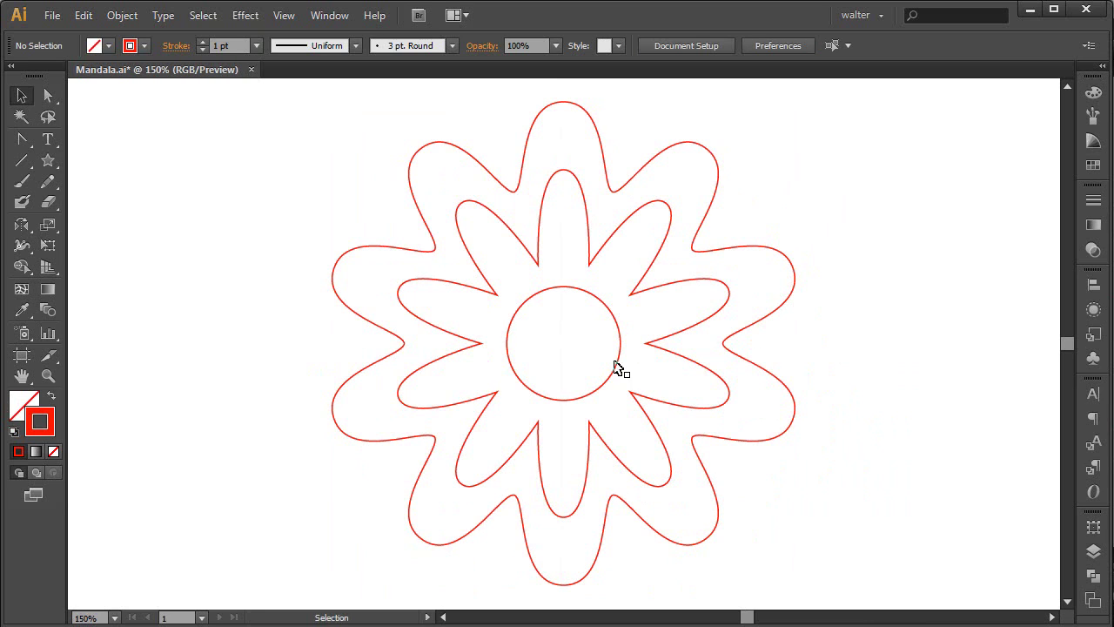
click(587, 294)
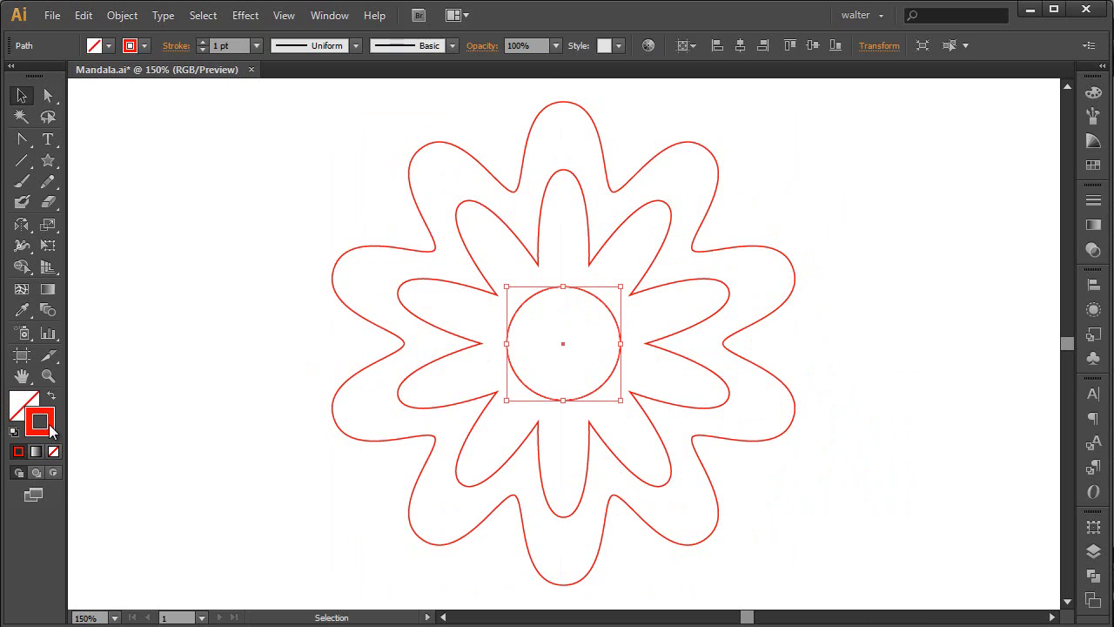
click(1093, 225)
click(330, 15)
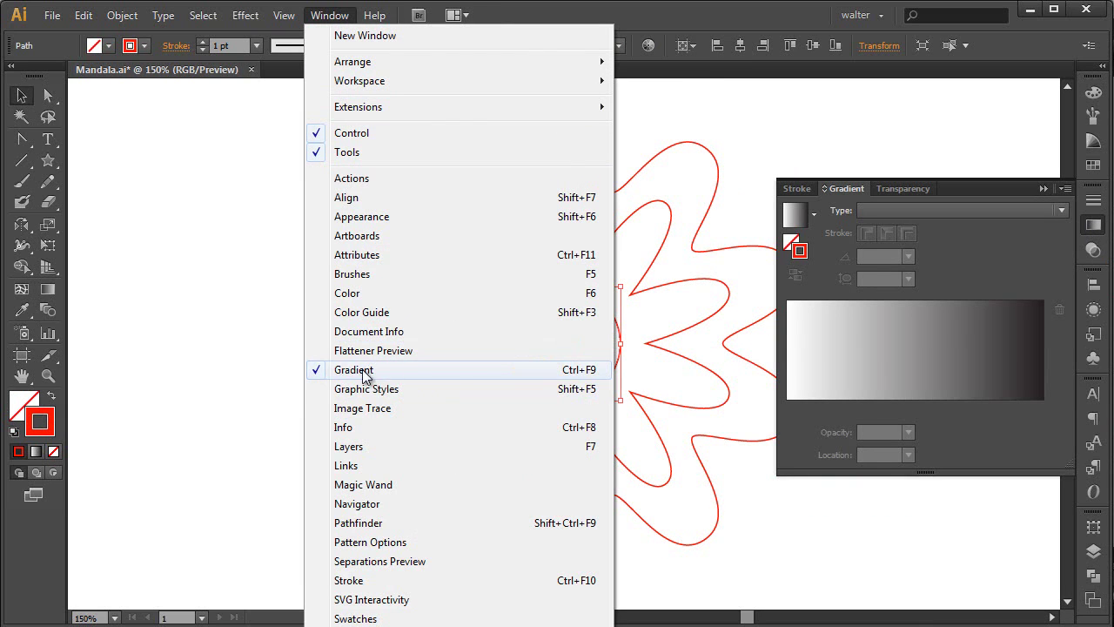
Give the circle's outline a gradient with a dark maroon RGB left stop at 75% location
click(927, 335)
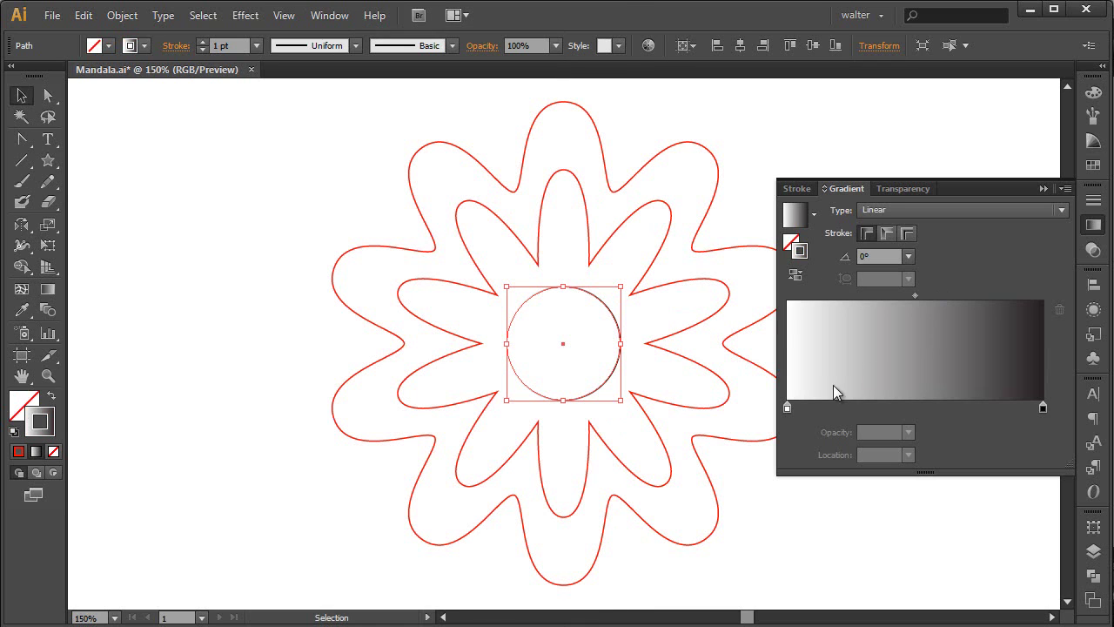
click(788, 409)
double_click(786, 407)
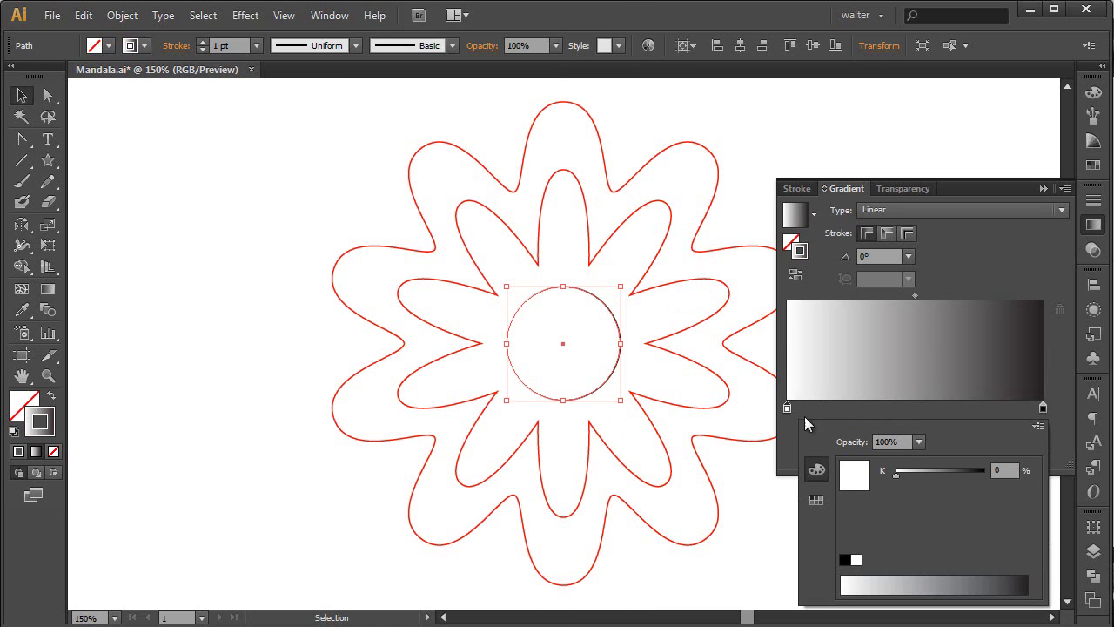
click(1038, 426)
click(1063, 450)
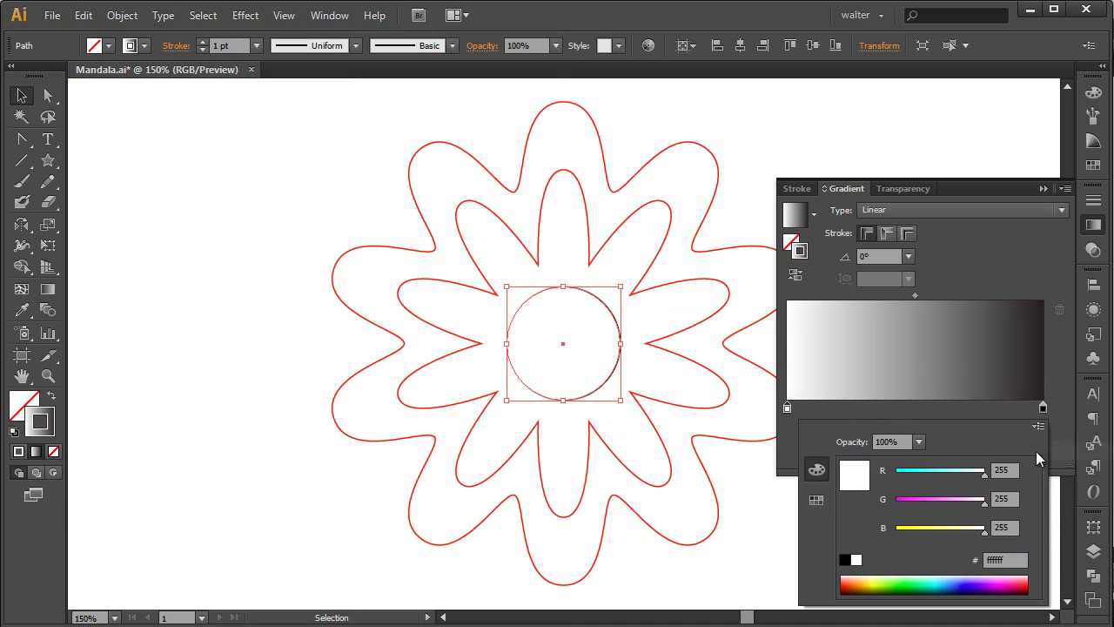
click(1005, 470)
key(Tab)
text(21)
key(Tab)
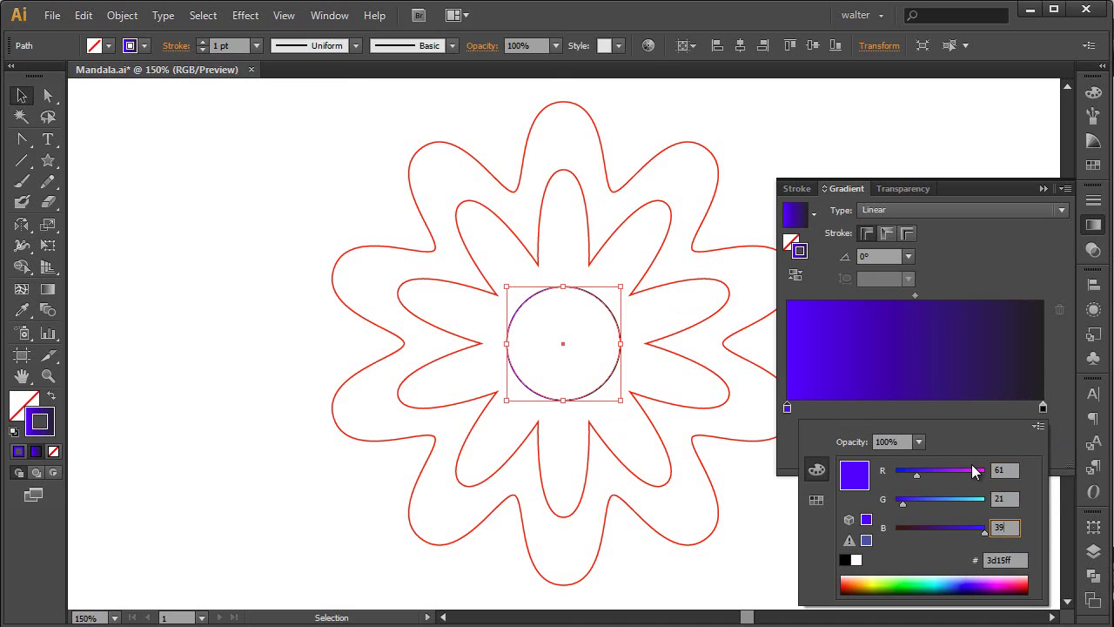
key(Return)
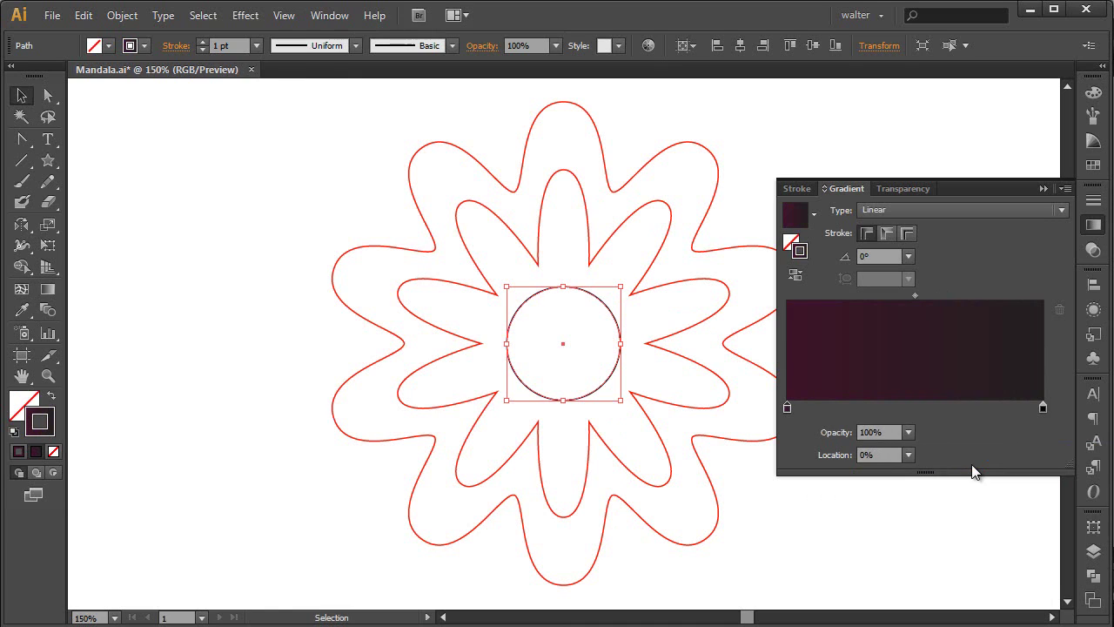
click(875, 454)
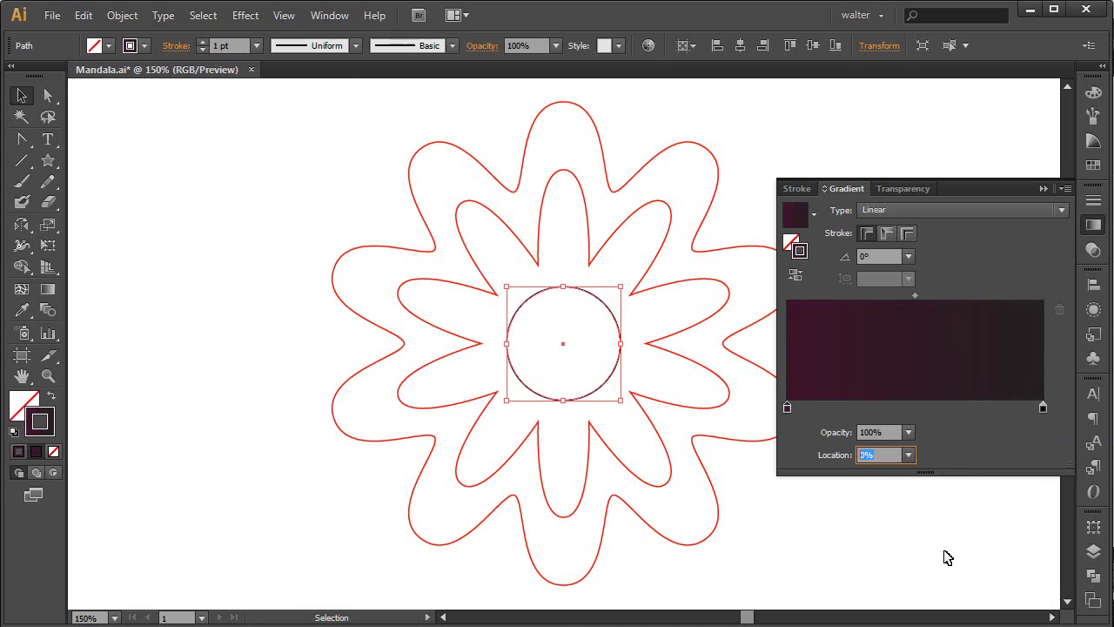
text(75)
key(Return)
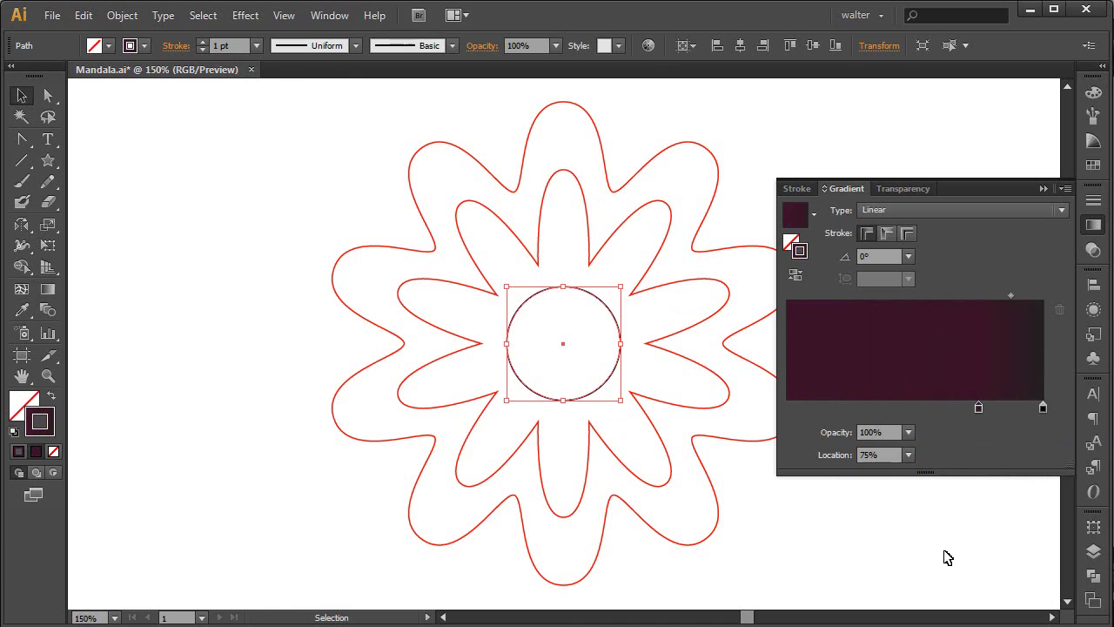
Set the right gradient stop to a light grey RGB colour
double_click(1042, 407)
click(1038, 425)
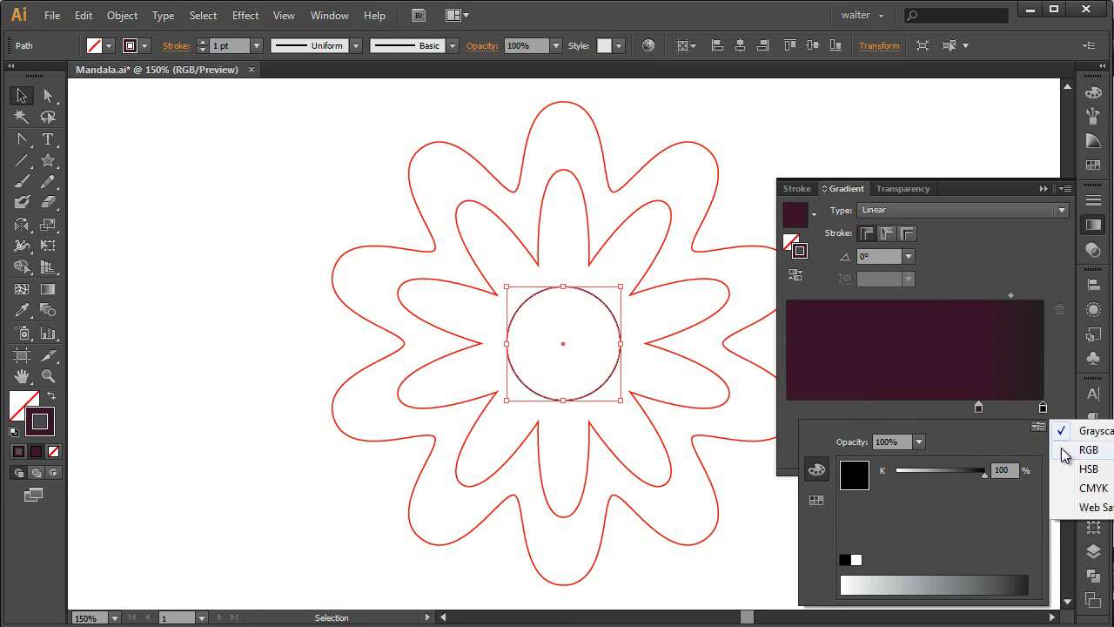
click(1067, 451)
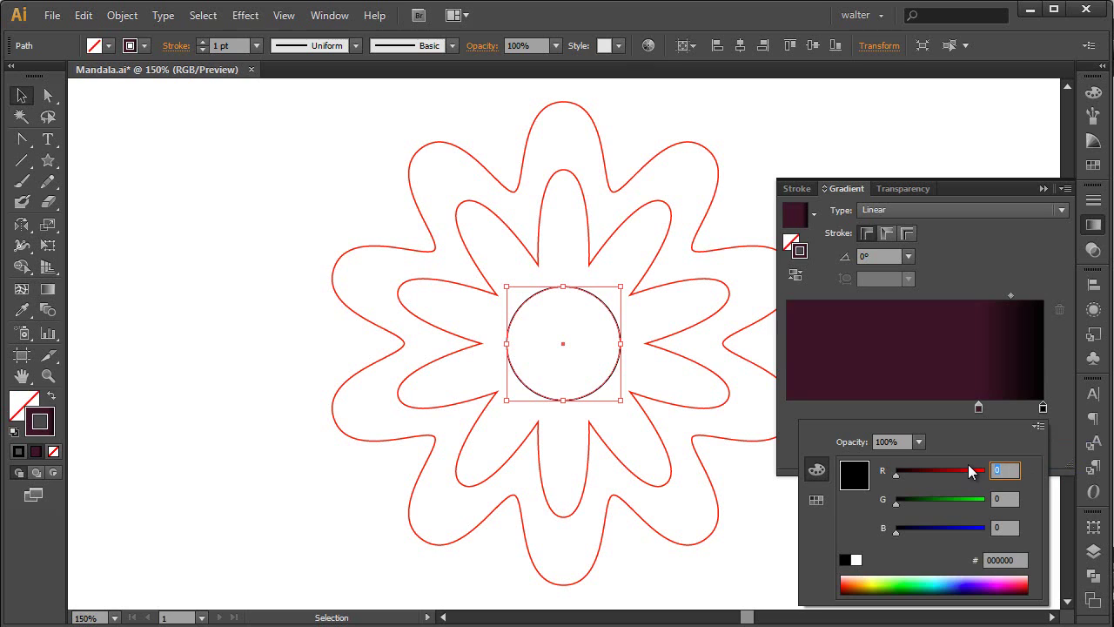
key(Tab)
text(217)
key(Tab)
text(2)
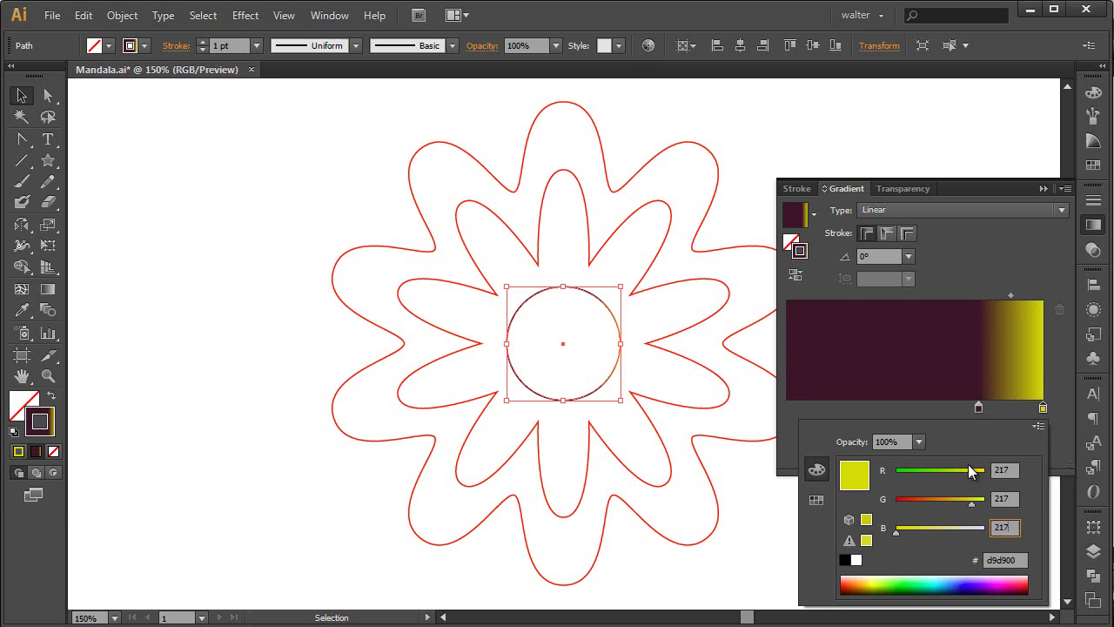
key(Return)
Switch the outline gradient type to Radial and bring up the Stroke settings
click(914, 209)
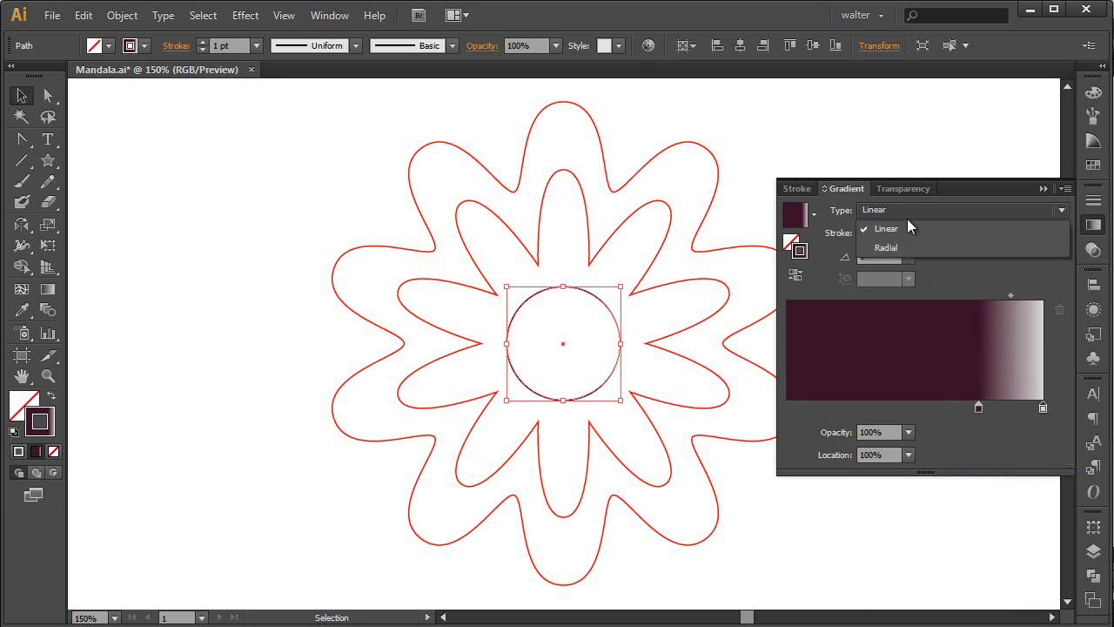
click(912, 244)
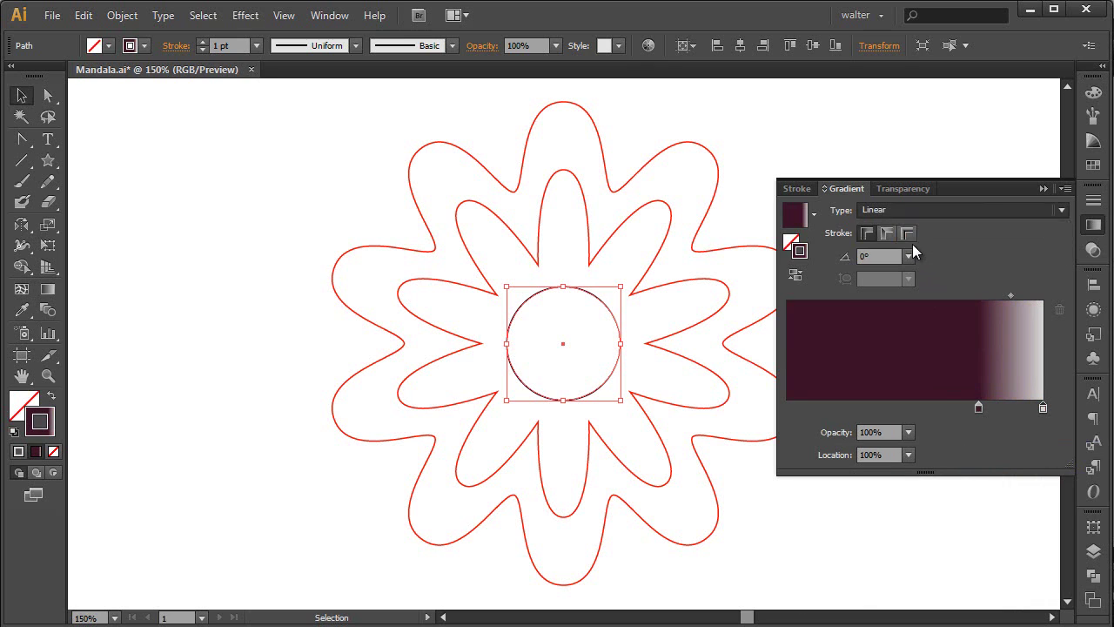
click(1091, 197)
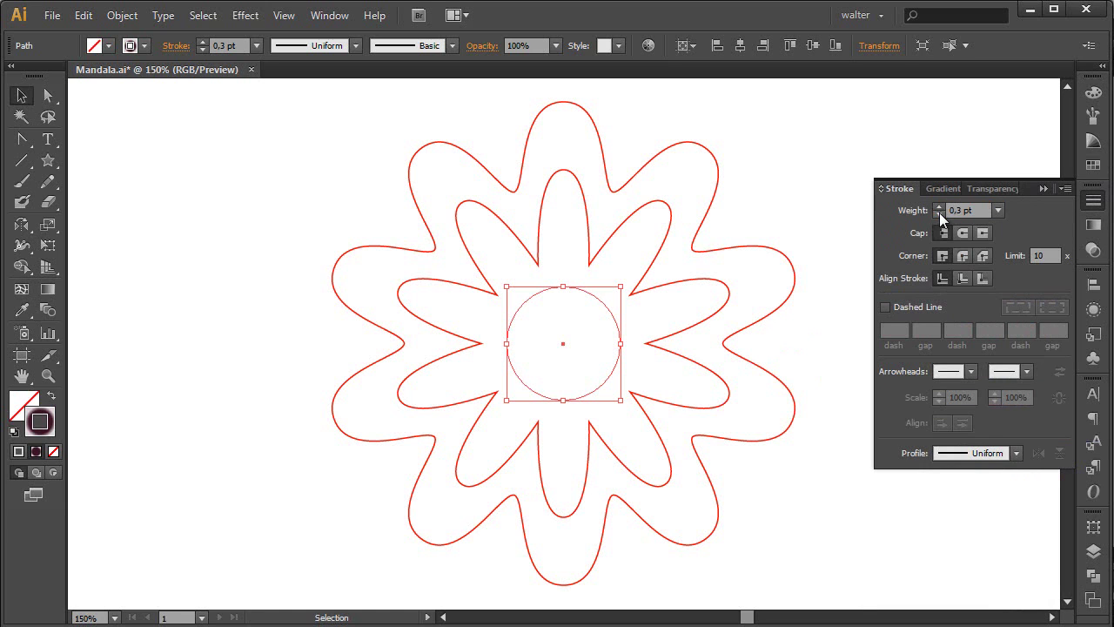
Save the file and copy the circle's thin gradient outline onto the inner flower
key(ctrl+s)
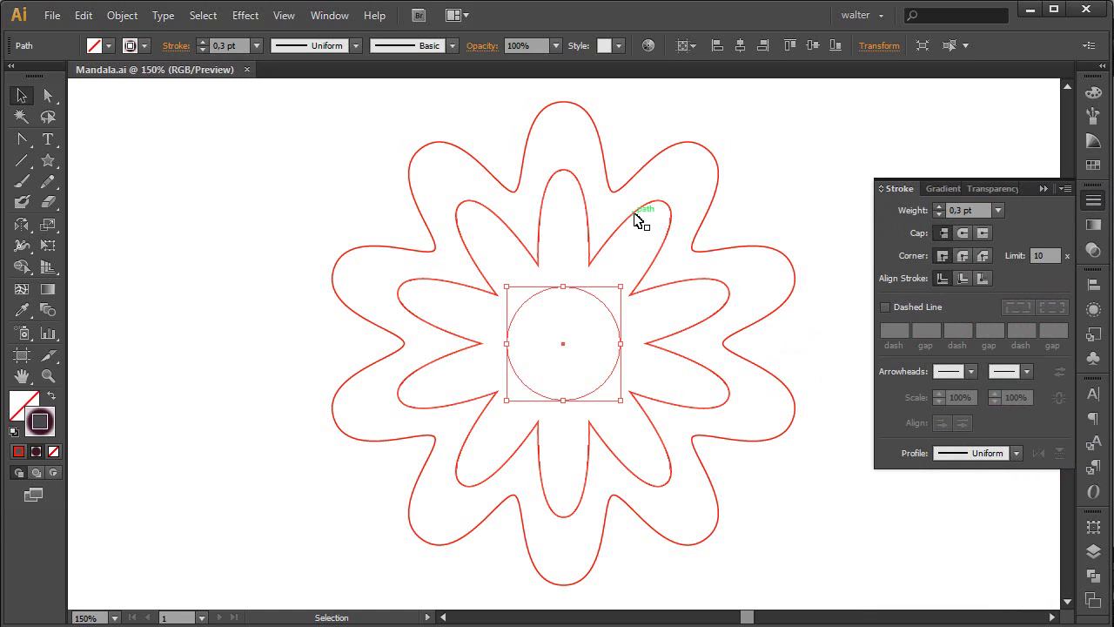
click(634, 220)
key(i)
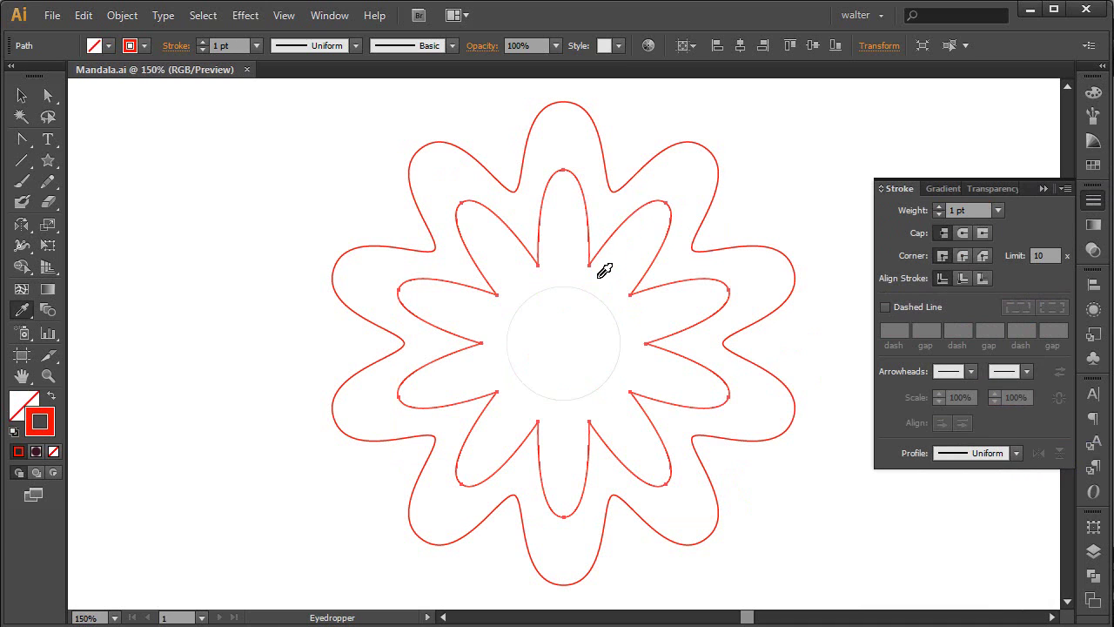
click(598, 296)
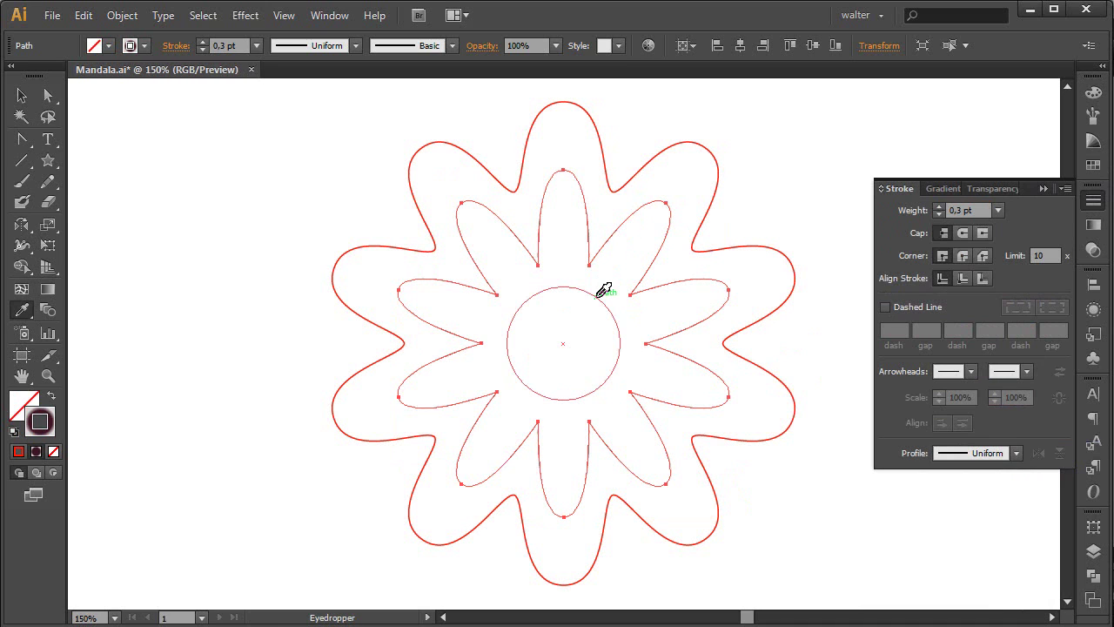
key(v)
Move the left gradient stop and set its colour to RGB 138, 3, 30
click(943, 188)
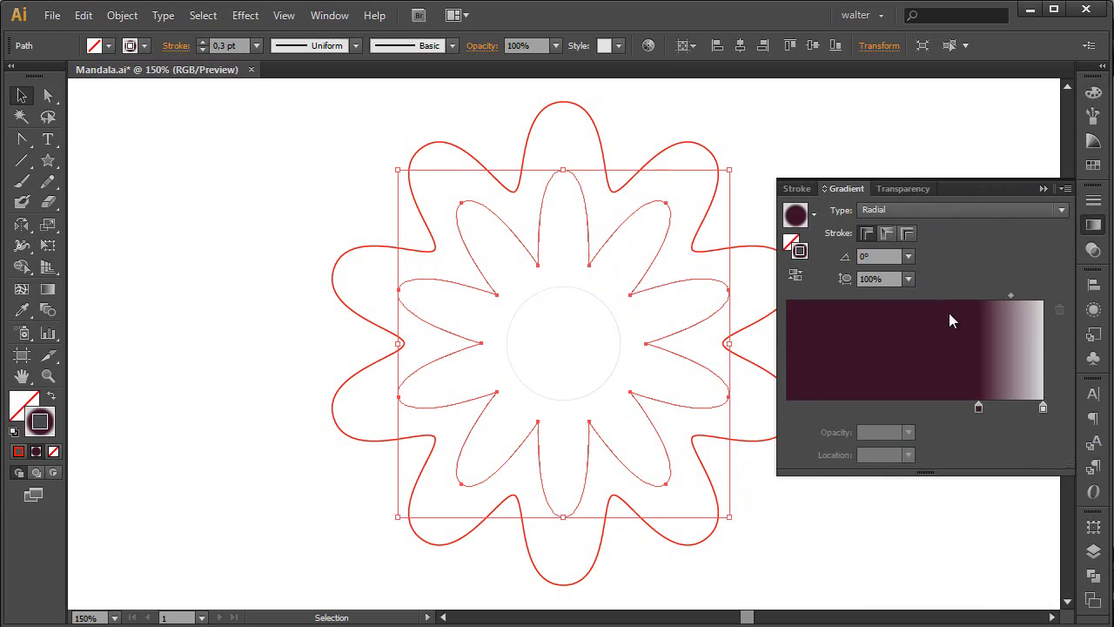
drag(979, 407, 786, 407)
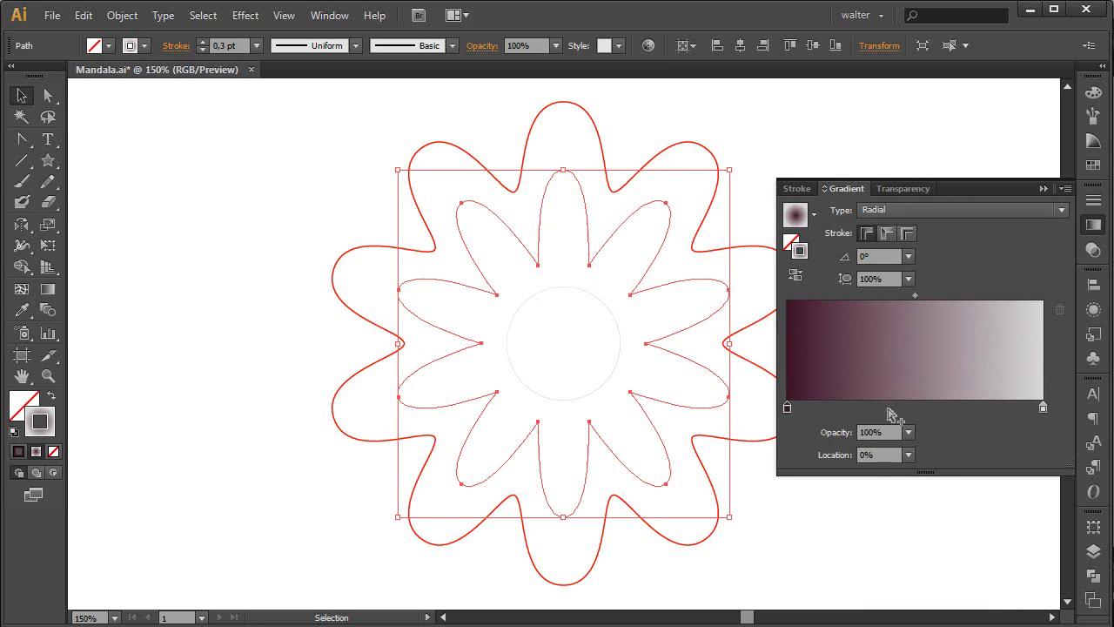
double_click(788, 409)
text(138)
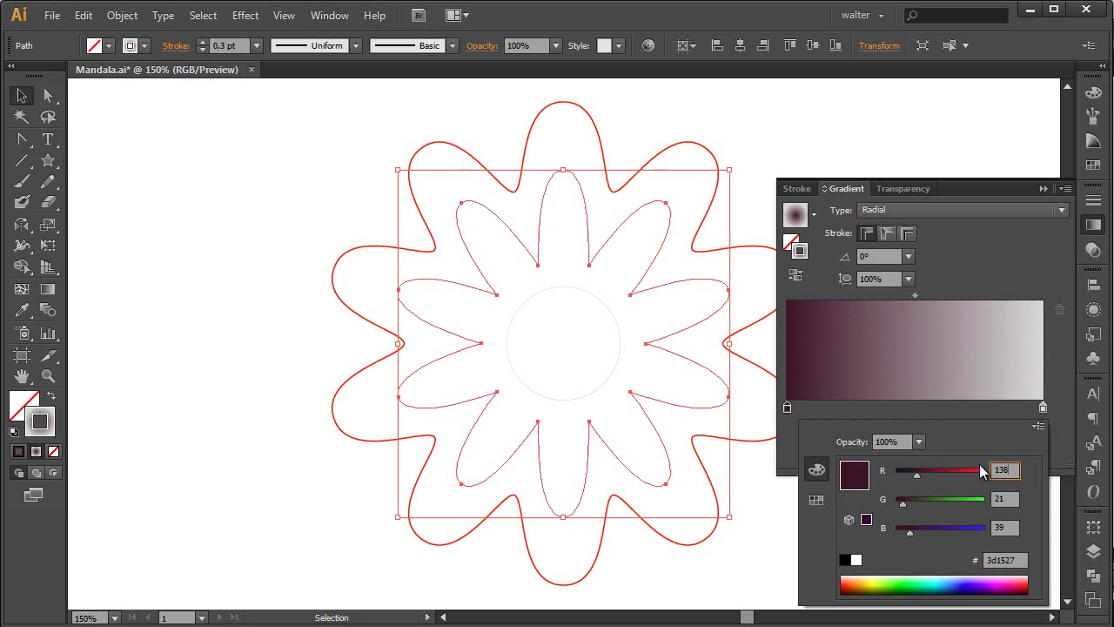
key(Tab)
text(3)
key(Tab)
text(30)
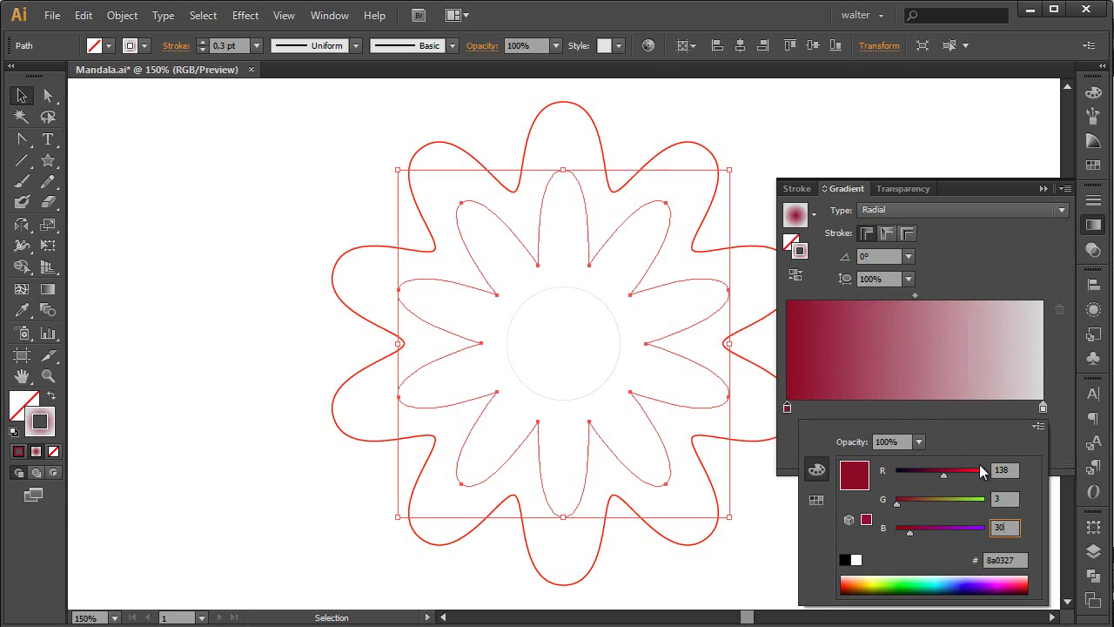
key(Return)
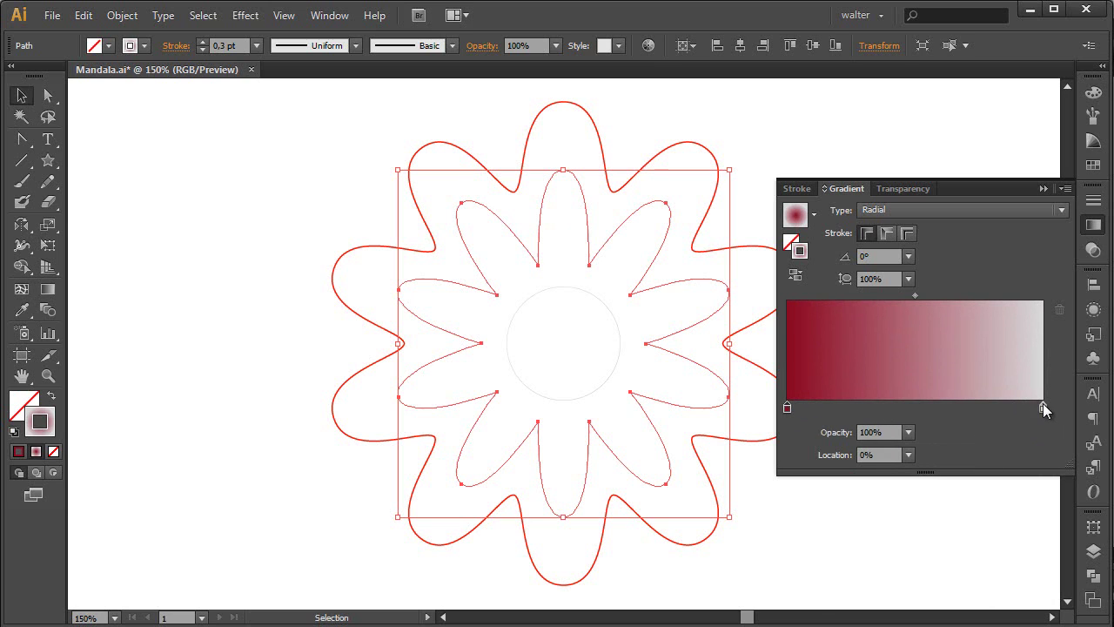
Set the right gradient stop to bright red RGB 252, 14, 57
double_click(1042, 408)
text(252)
key(Tab)
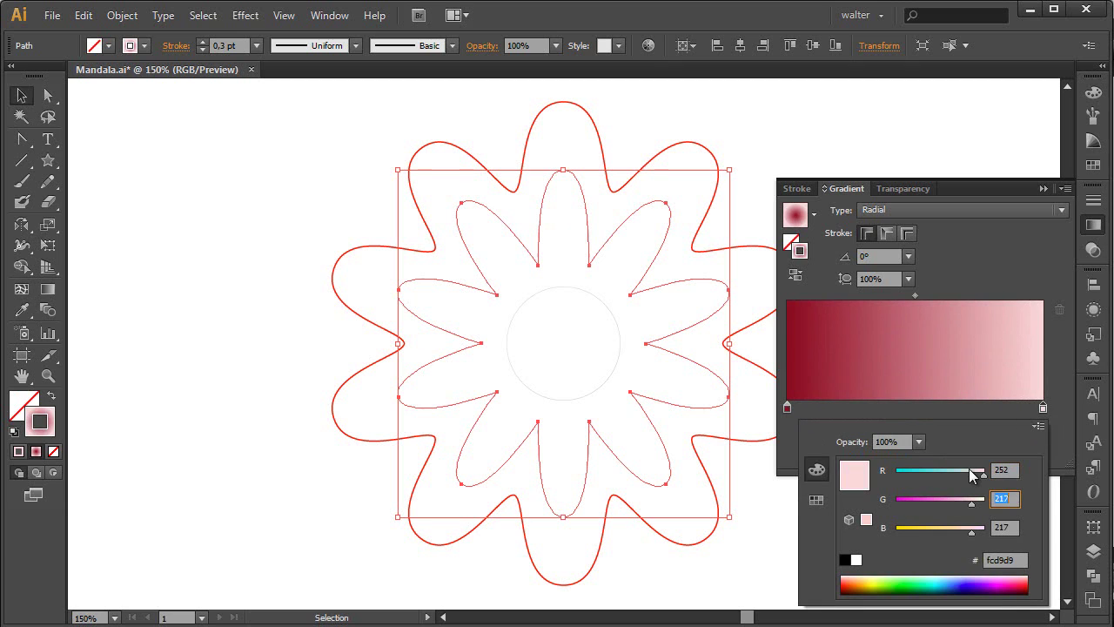
text(14)
key(Tab)
text(57)
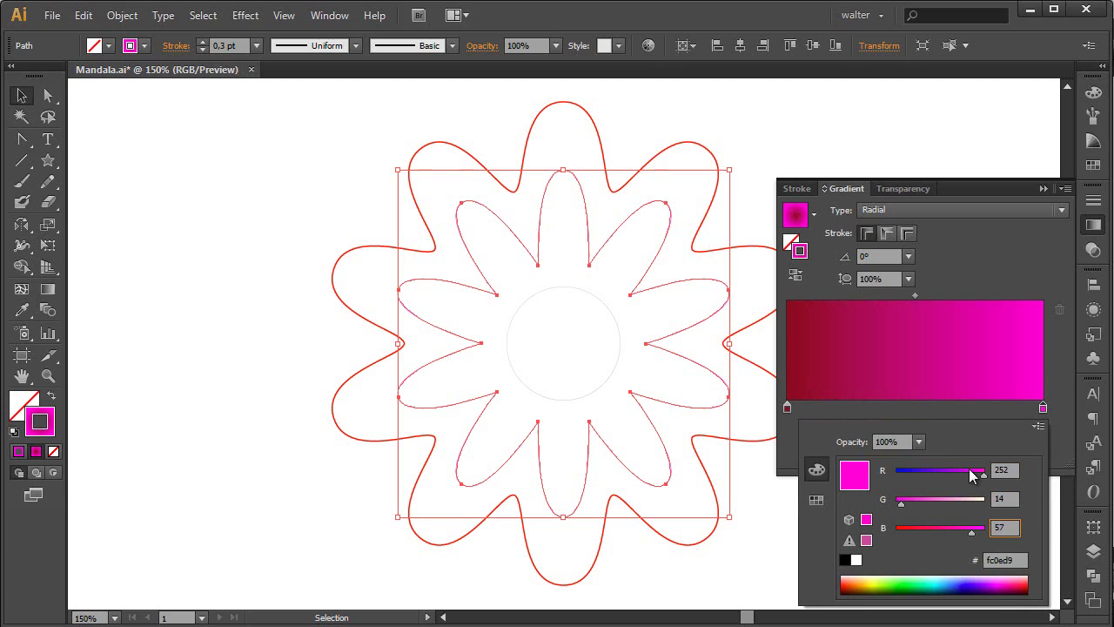
key(Return)
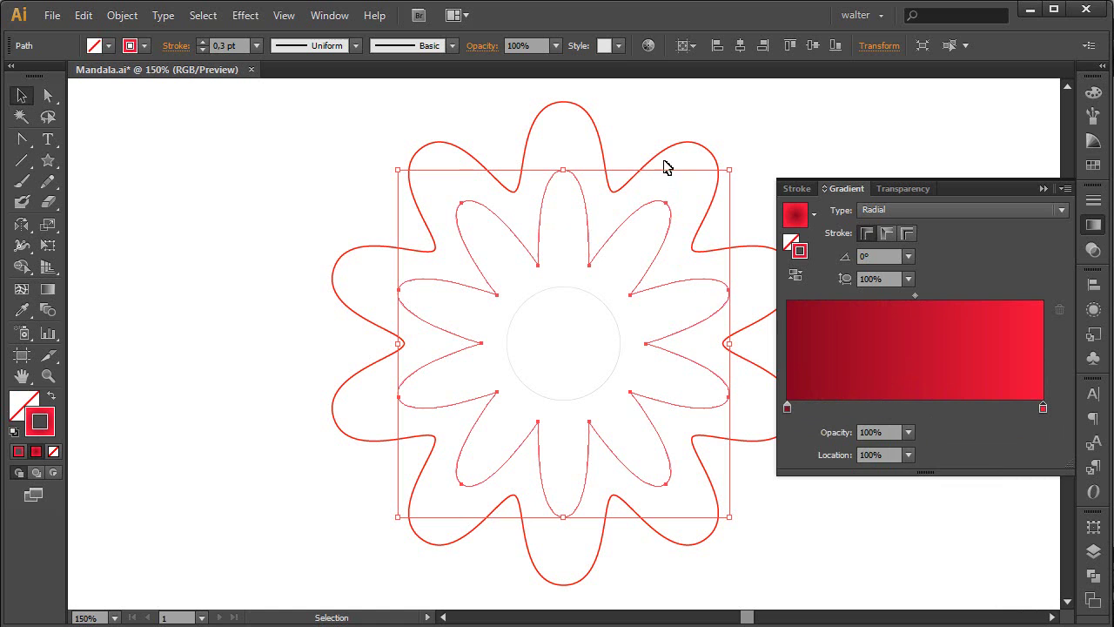
click(663, 160)
Copy the inner flower's gradient outline onto the outer flower and retint its start stop (red 251, blue 69)
key(i)
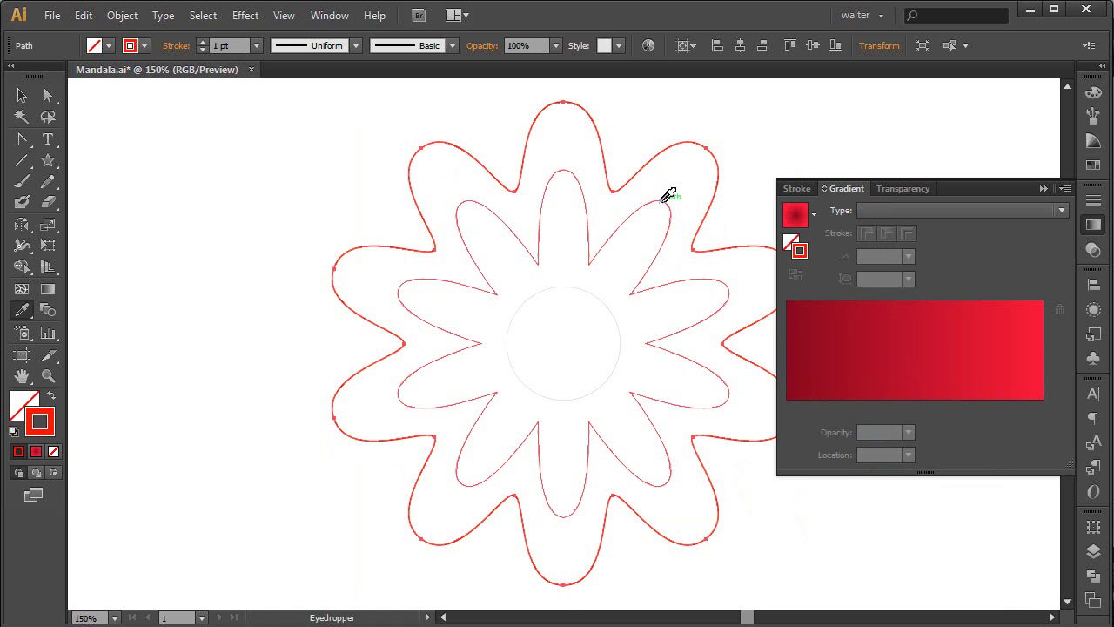
click(663, 200)
key(v)
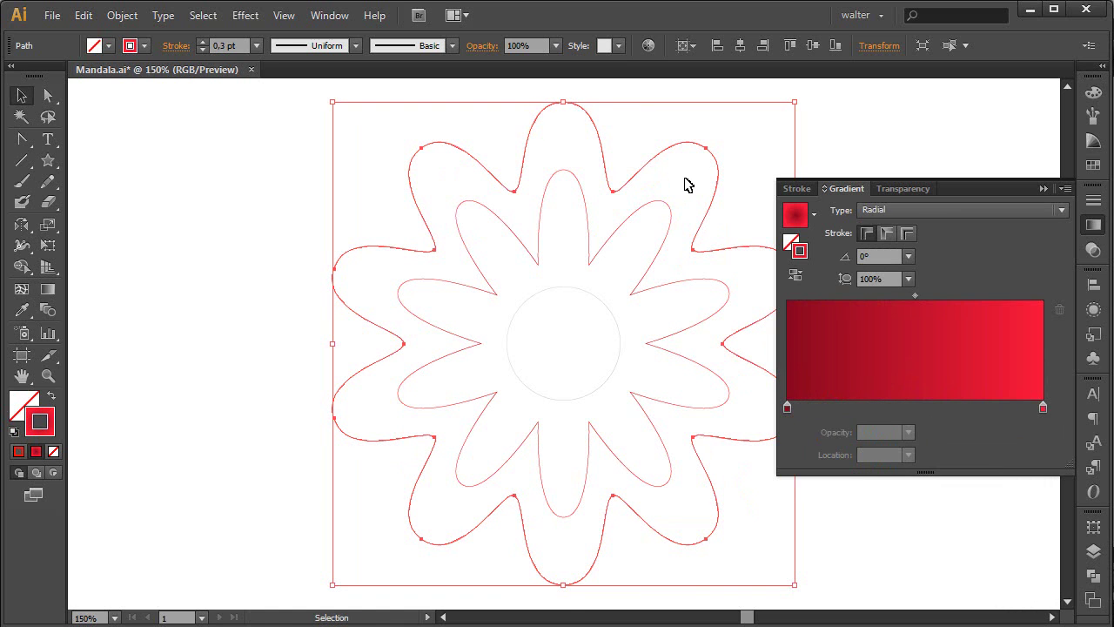
double_click(788, 406)
text(25)
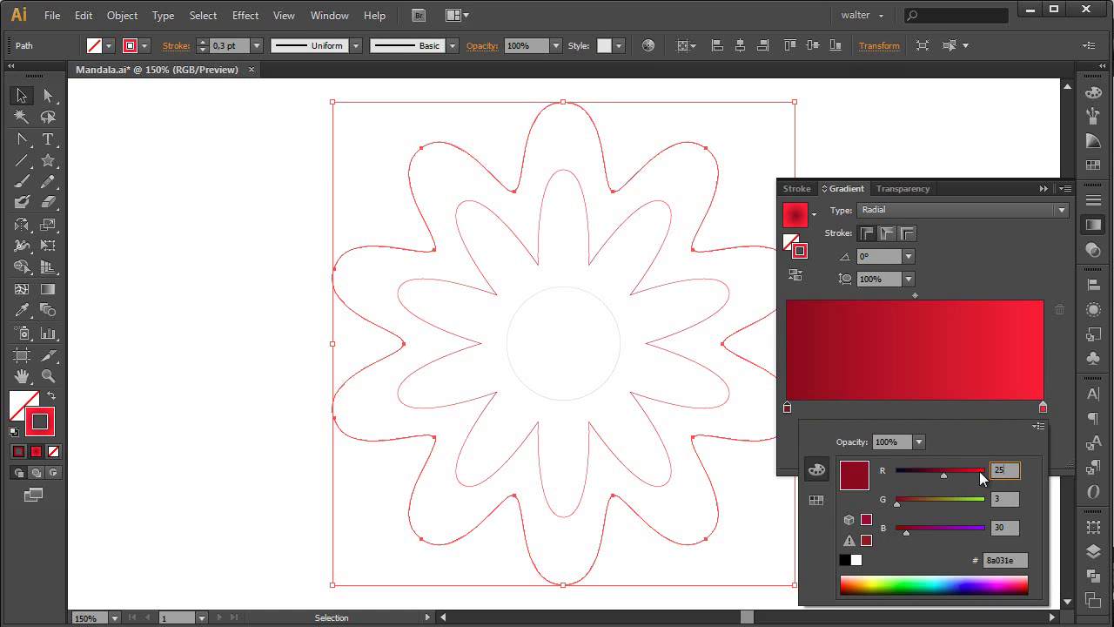
text(1)
key(Tab)
text(15)
key(Tab)
text(6)
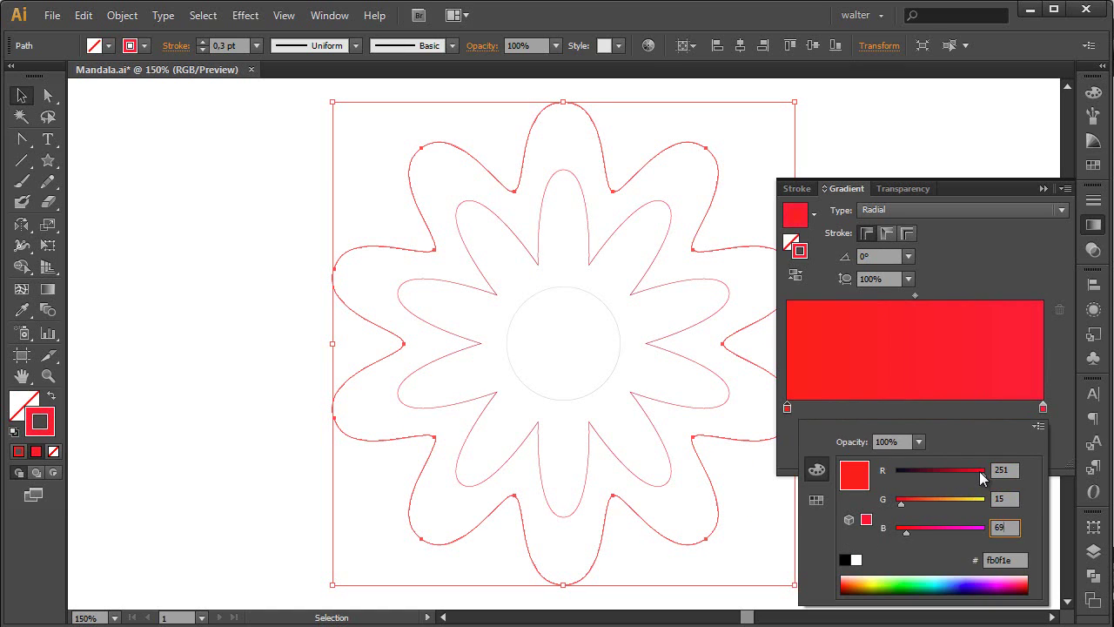
key(Return)
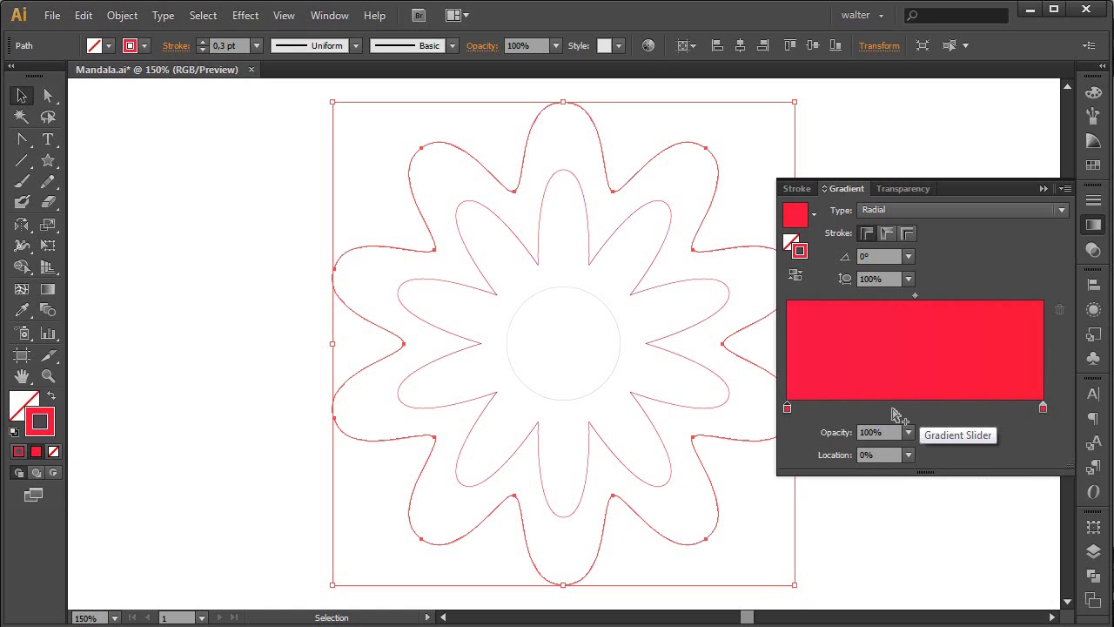
Add a middle red gradient stop (green 17, blue 49) at 50% location
click(893, 409)
double_click(889, 409)
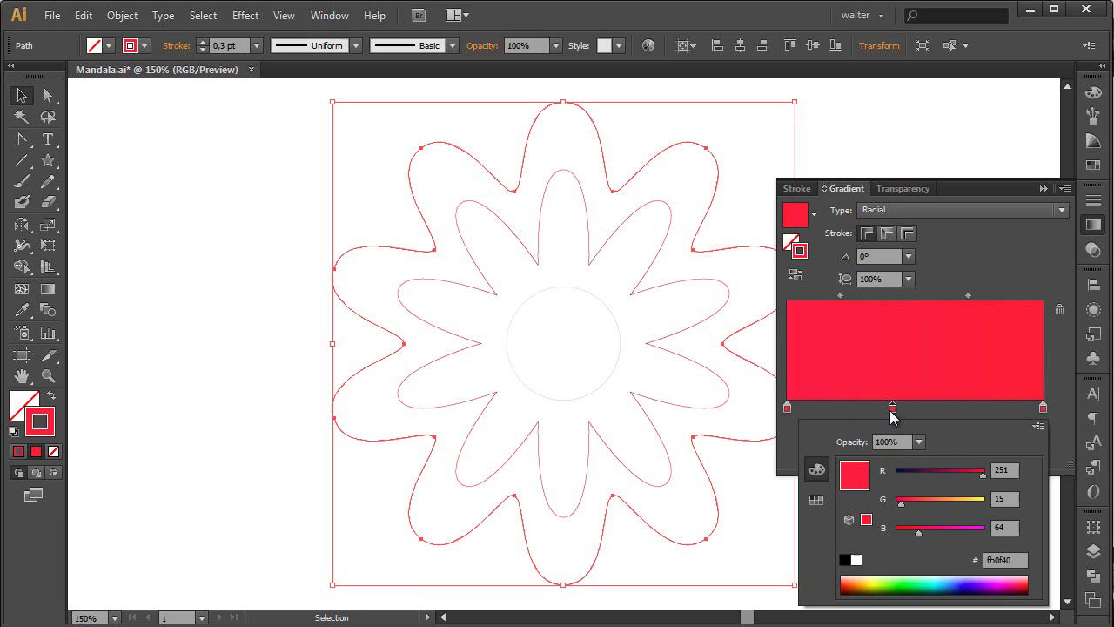
click(987, 492)
key(Tab)
text(4)
key(Return)
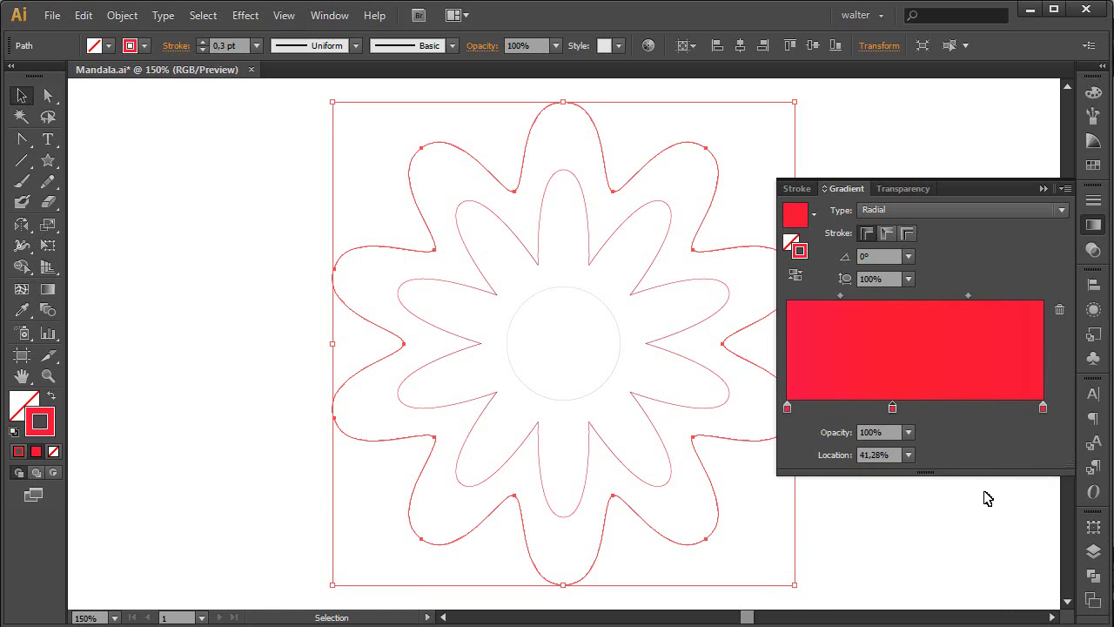
click(866, 455)
text(50)
key(Return)
Make the end gradient stop light grey (red and green 217) at 90%
double_click(1043, 407)
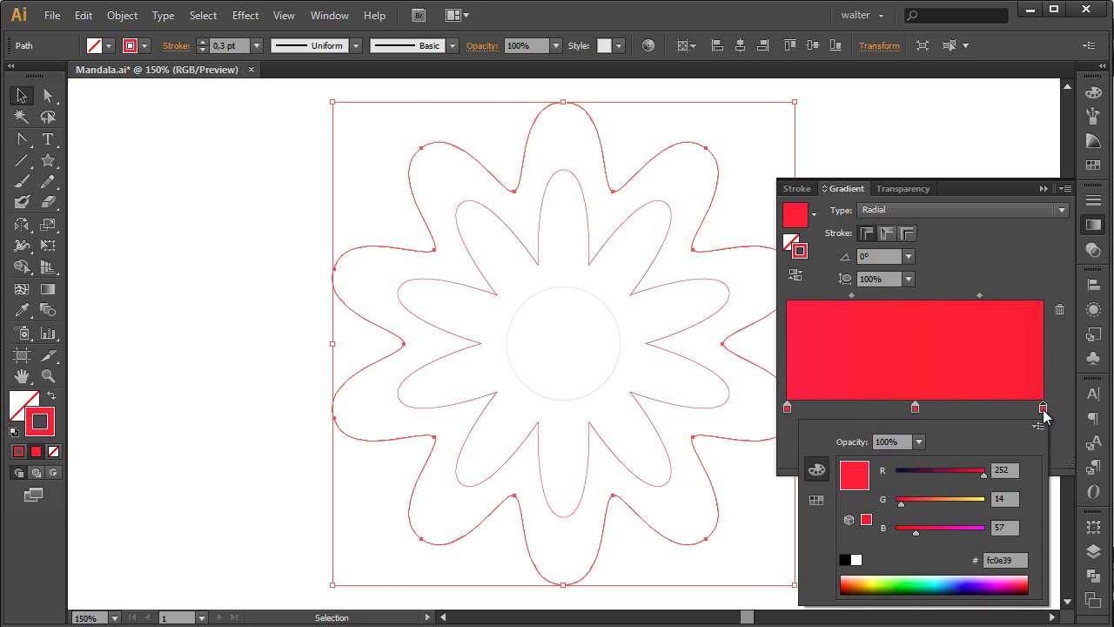
click(997, 470)
text(217)
key(Tab)
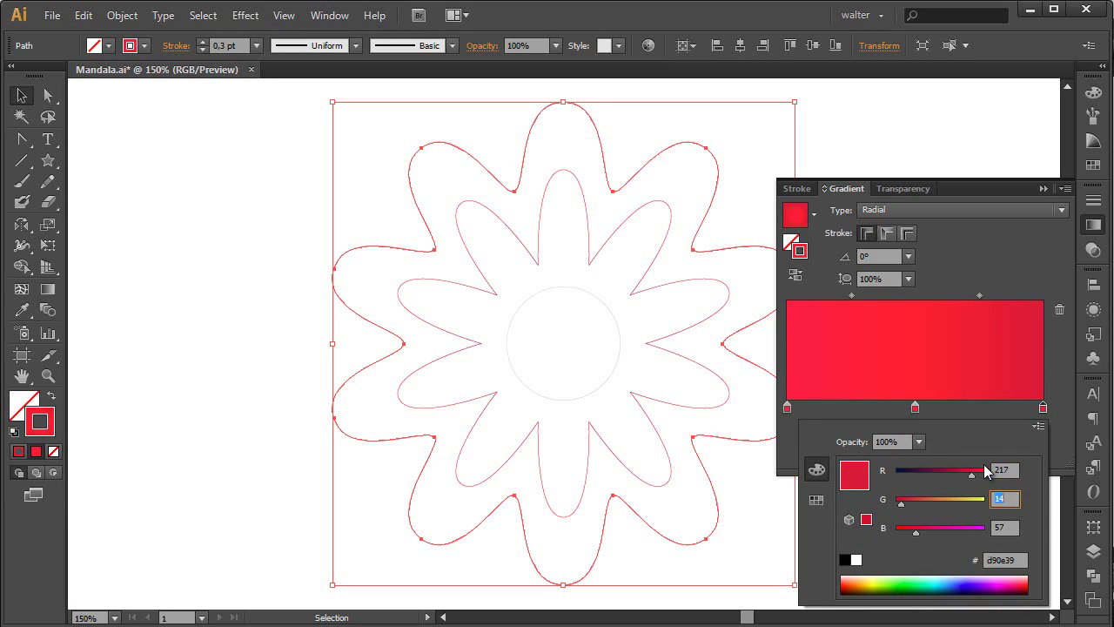
key(Tab)
text(2)
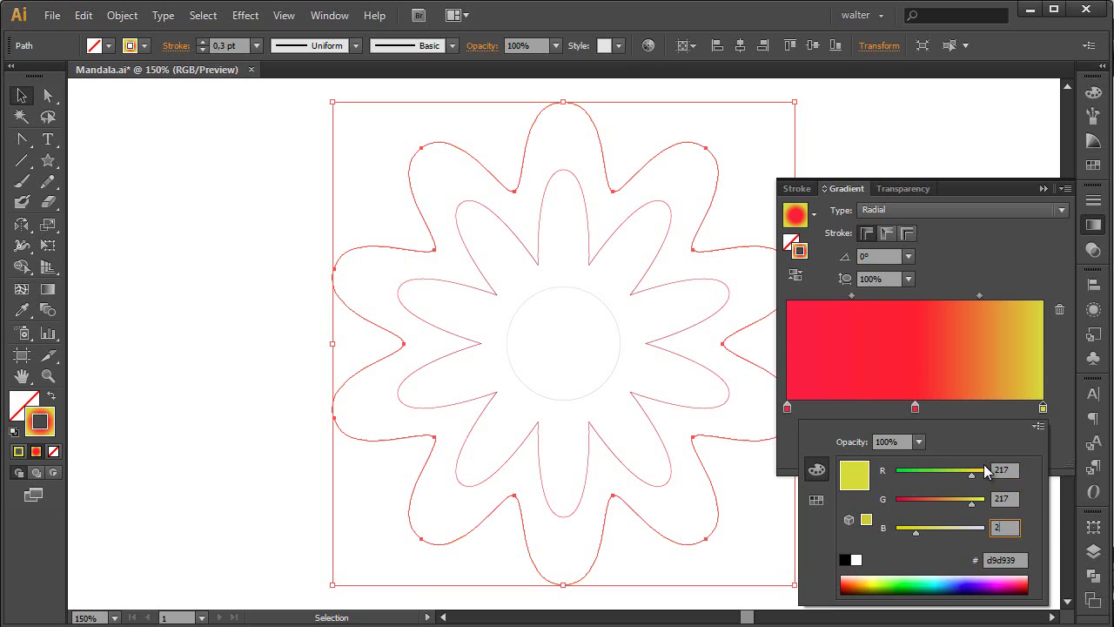
key(Return)
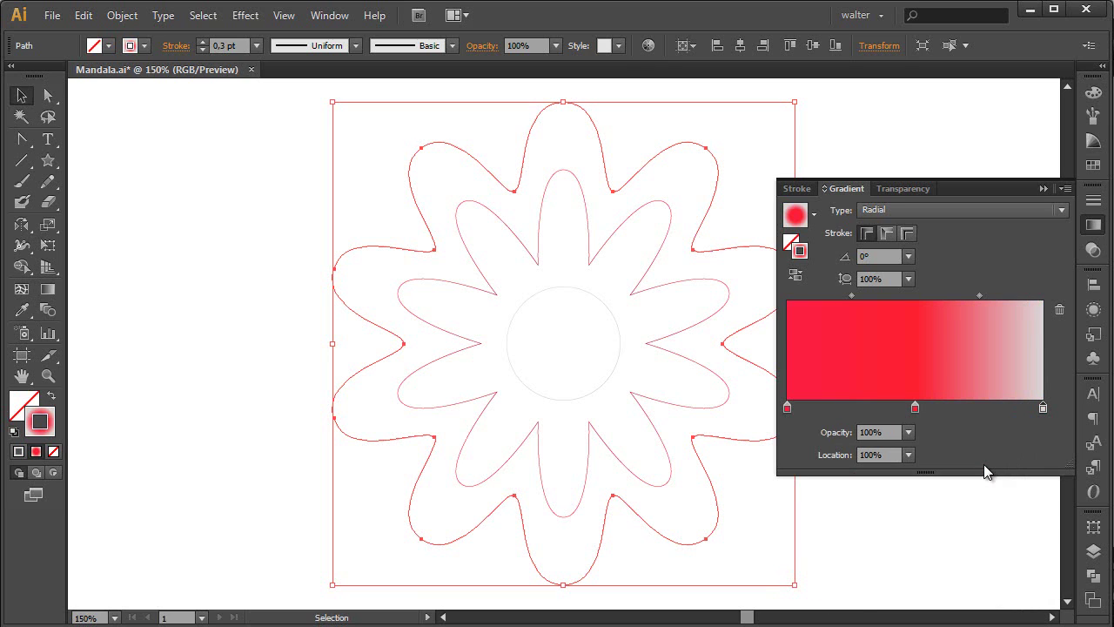
click(875, 454)
text(30)
key(Return)
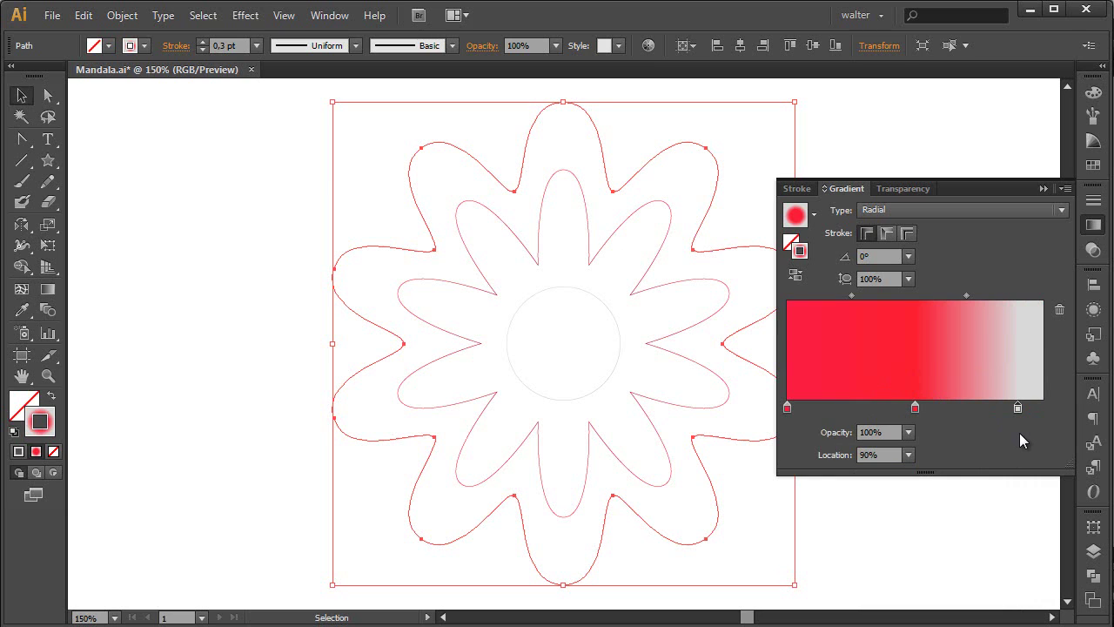
click(938, 522)
Select both flowers and the centre circle and blend them together
click(1043, 188)
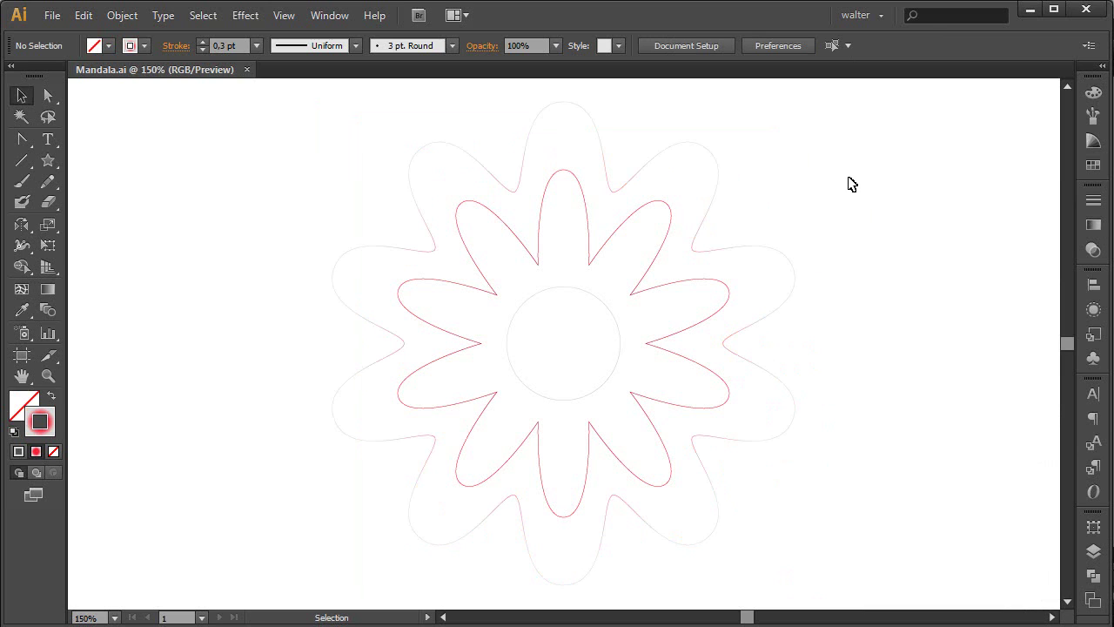
drag(839, 180, 357, 479)
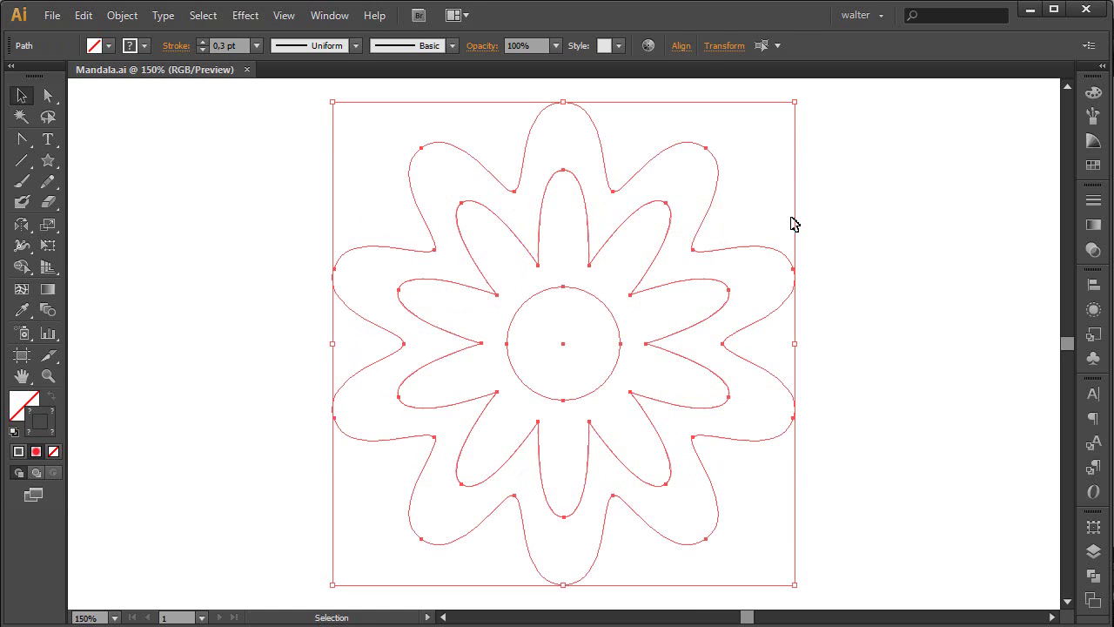
key(ctrl+alt+b)
Set the blend spacing to Specified Steps with 100 steps
click(121, 15)
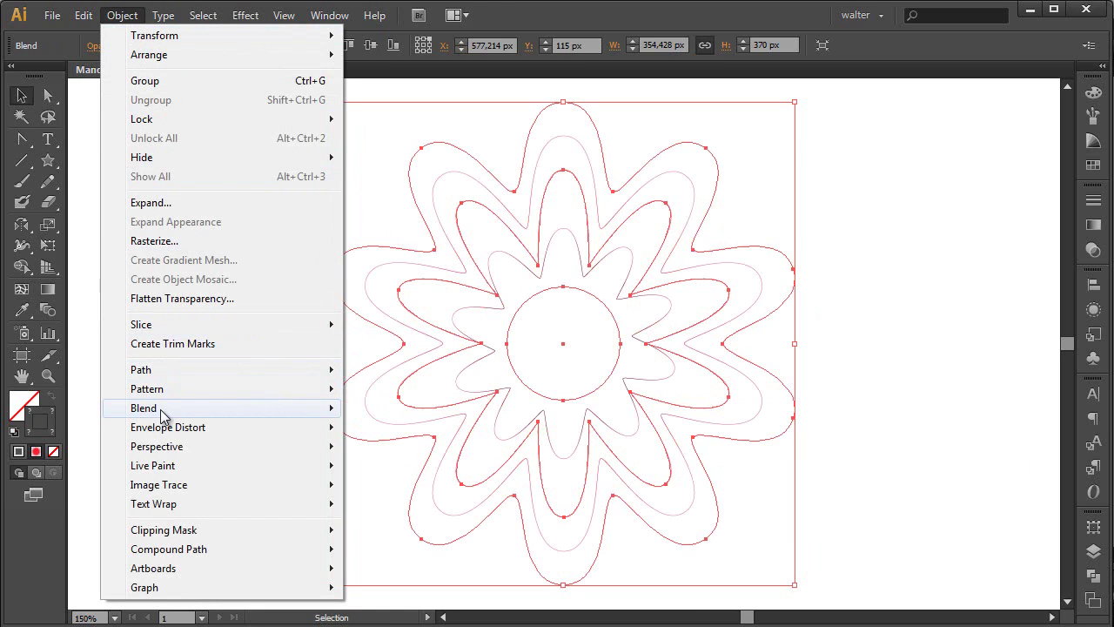
mouse_move(144, 408)
click(370, 450)
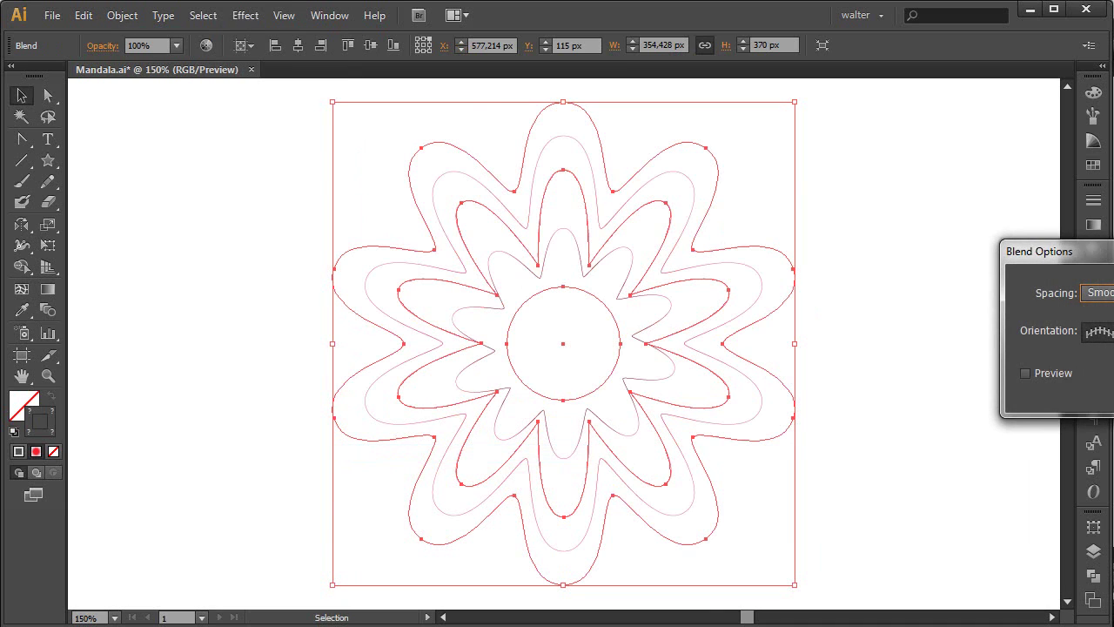
click(858, 285)
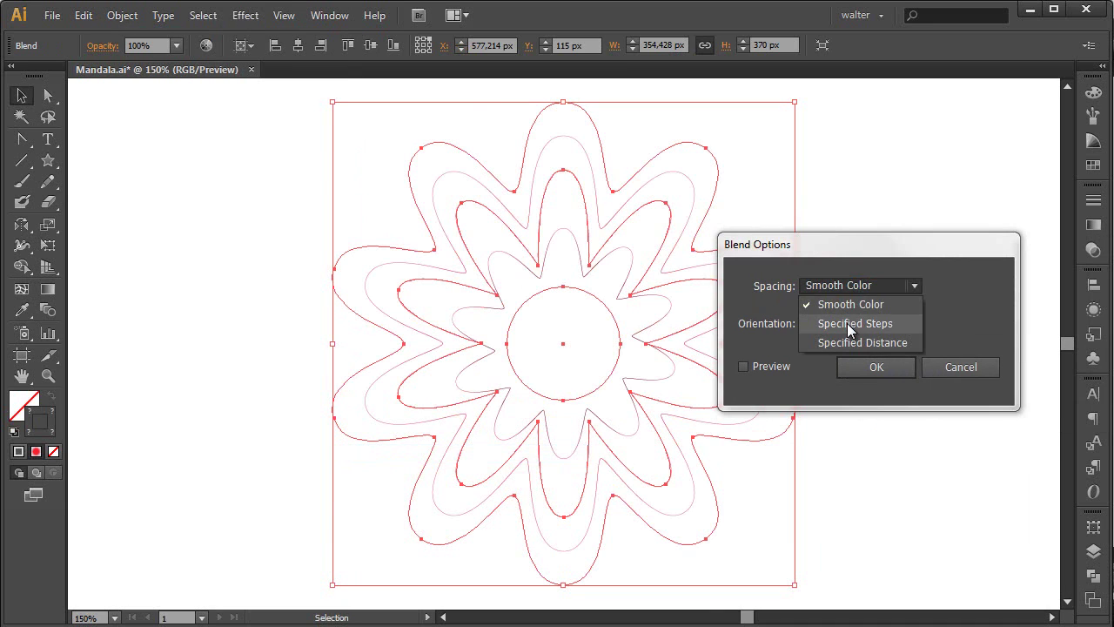
click(850, 323)
text(100)
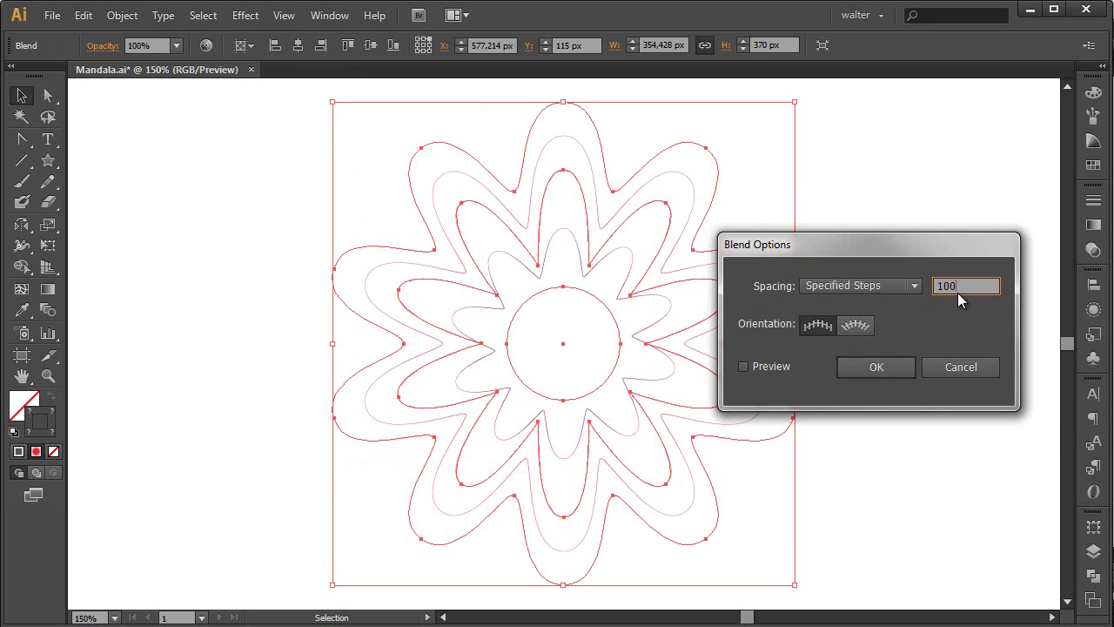
click(888, 372)
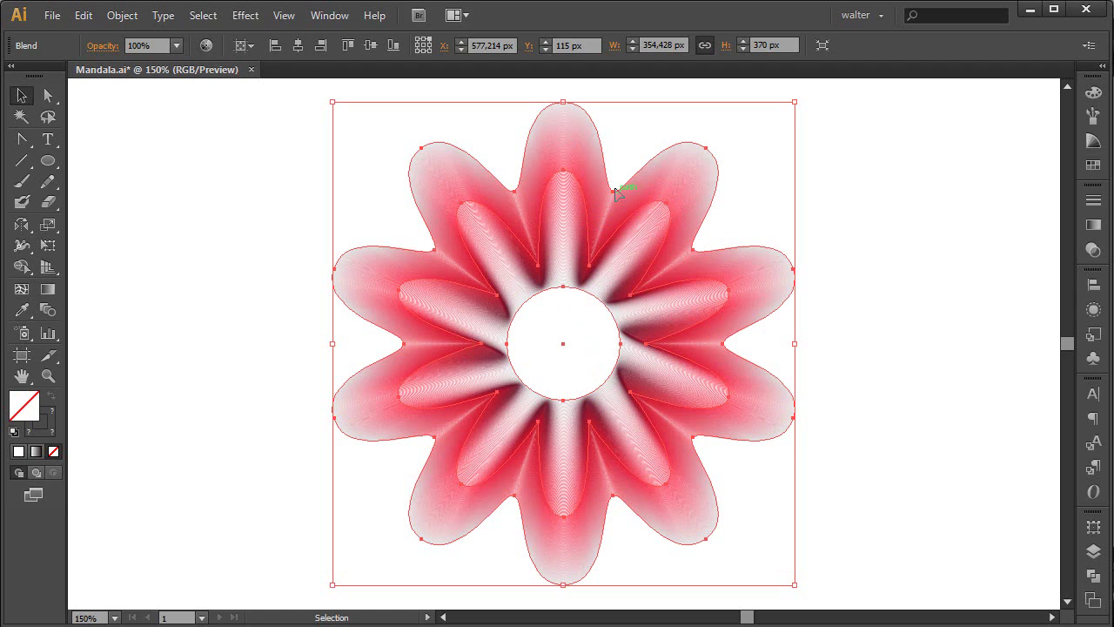
Apply a 60% Pucker & Bloat to the blended flower, then switch to Outline view
click(246, 14)
mouse_move(299, 157)
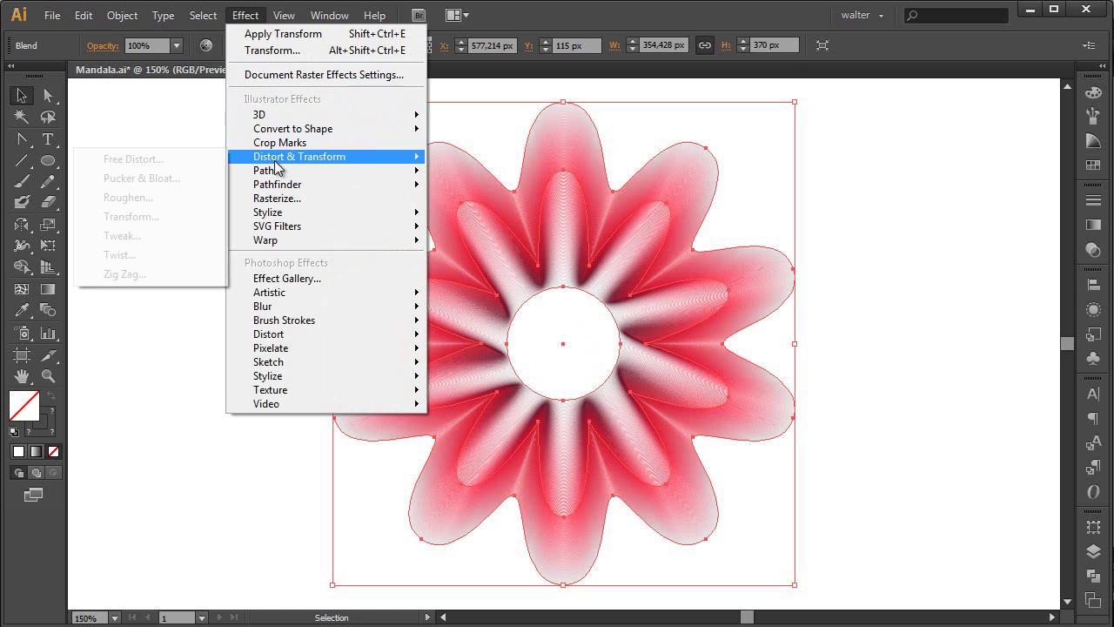
click(137, 179)
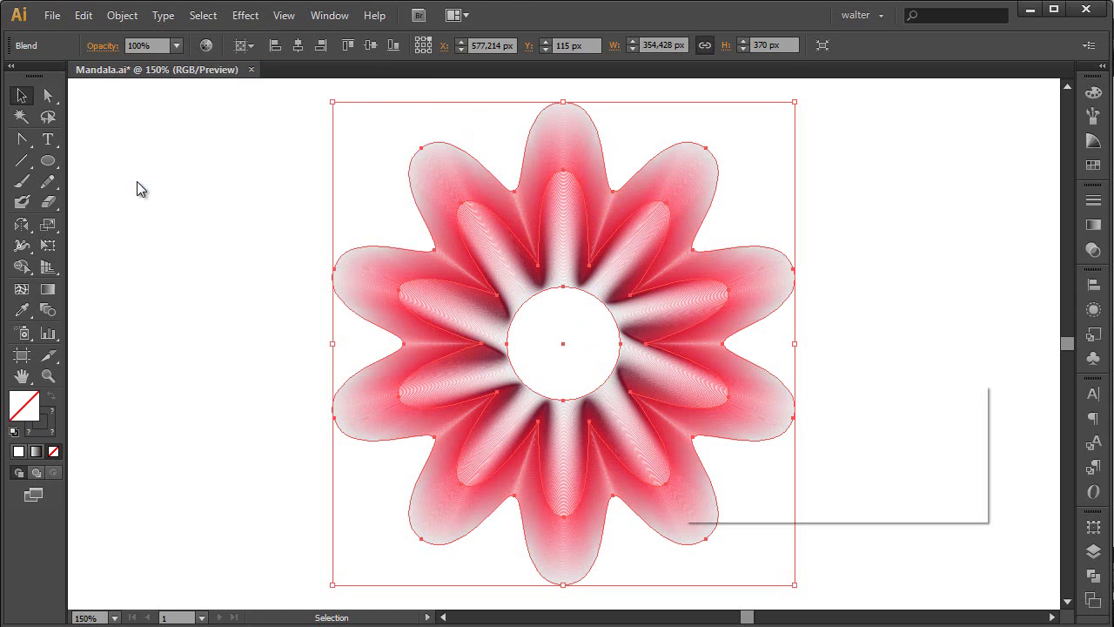
text(6)
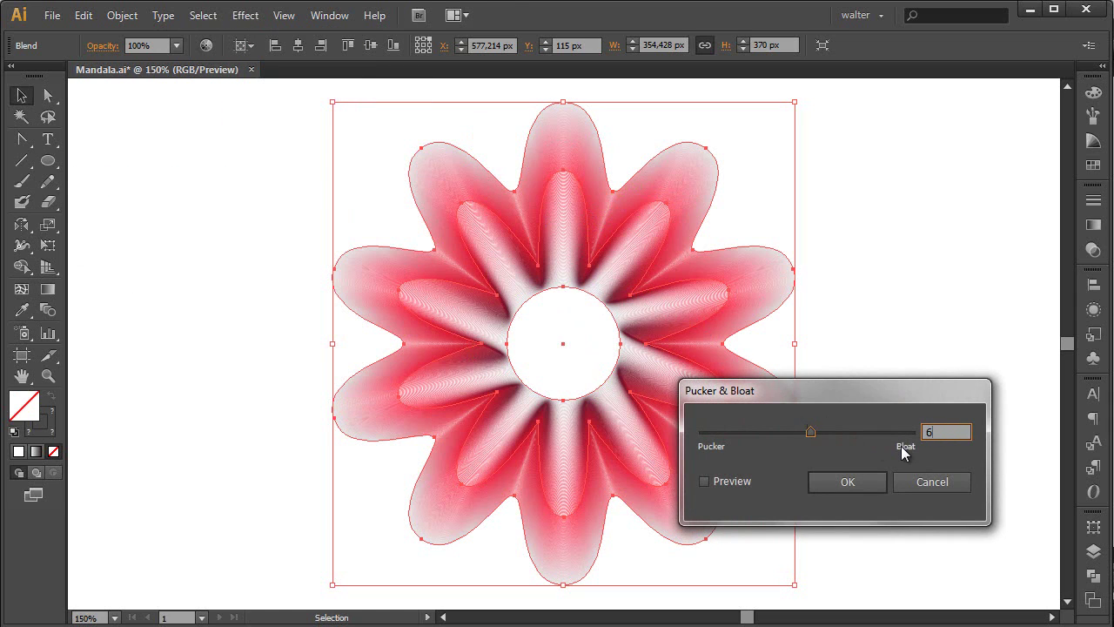
text(0)
key(Return)
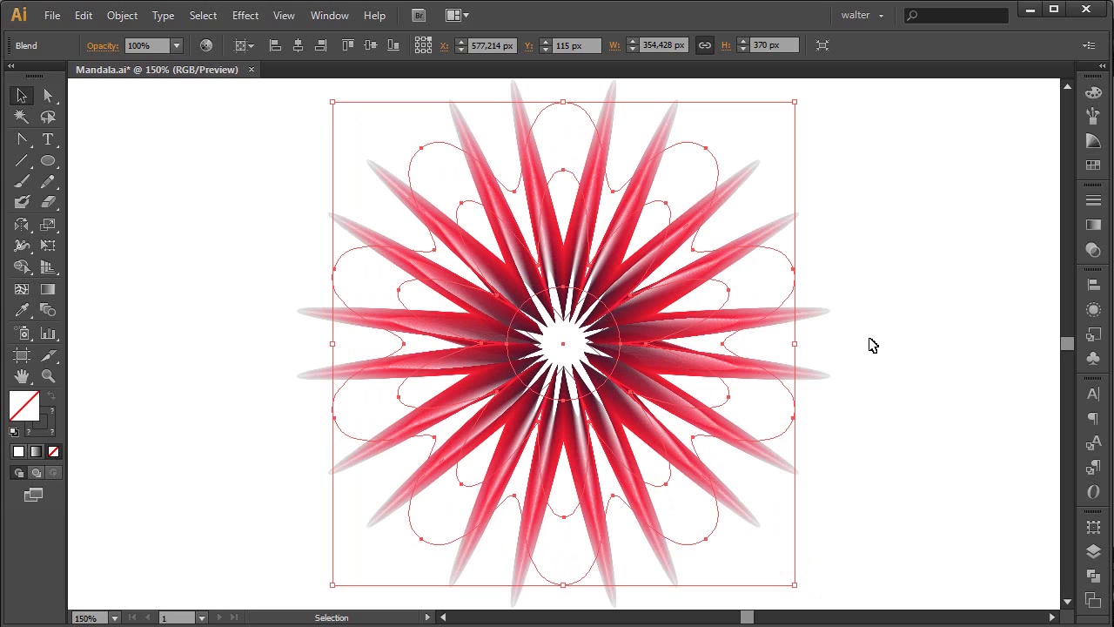
key(ctrl+y)
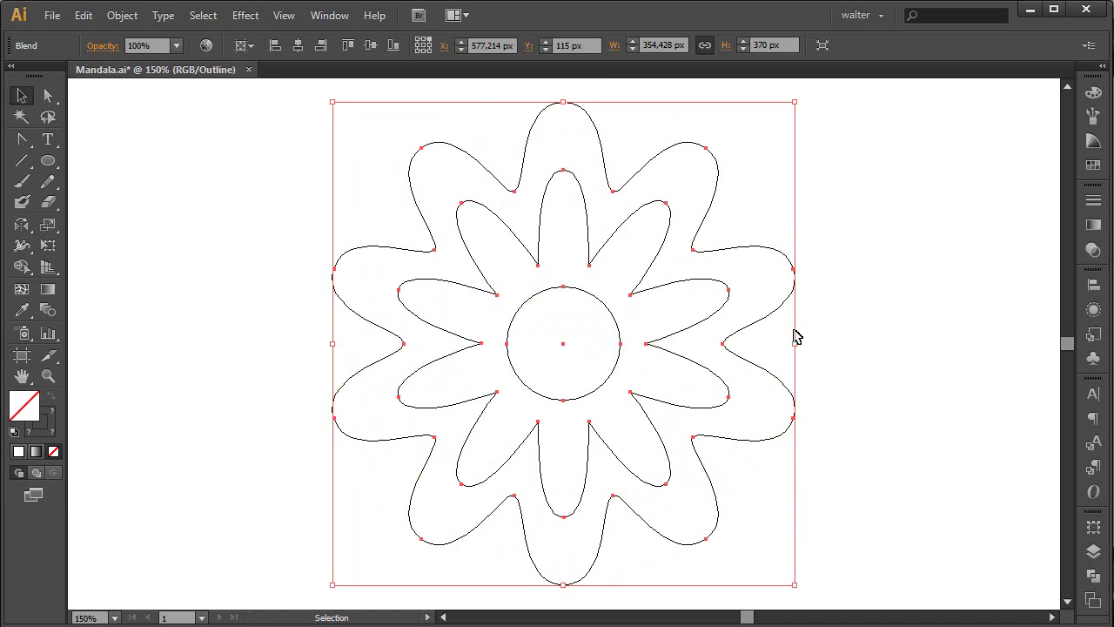
Return to Preview and add a smooth Zig Zag effect with size 15 and 7 ridges
key(ctrl+y)
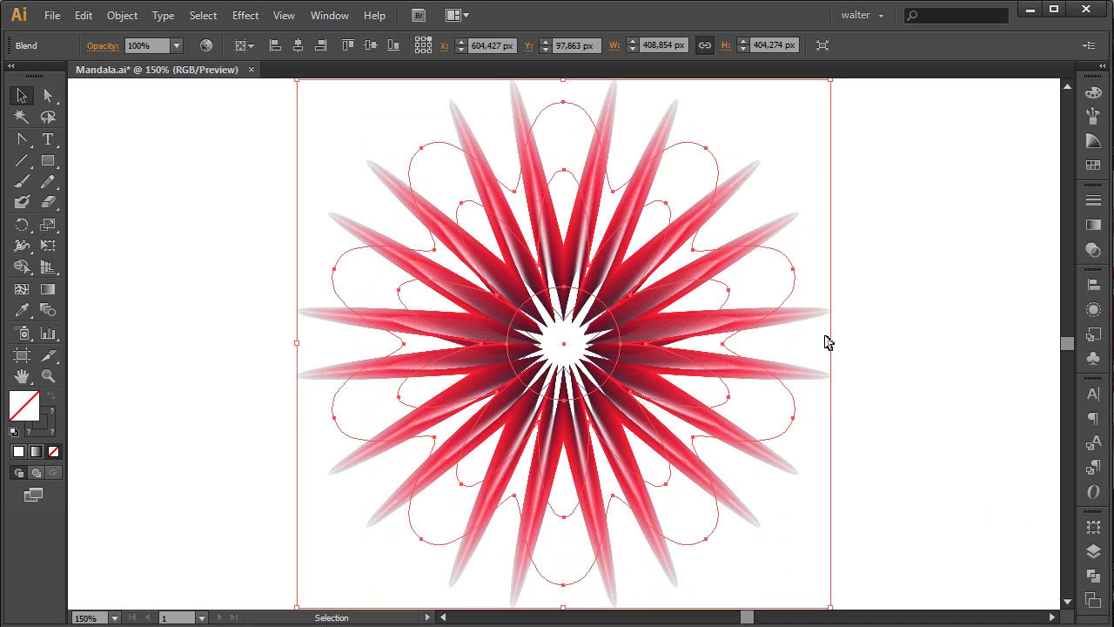
click(245, 15)
mouse_move(299, 157)
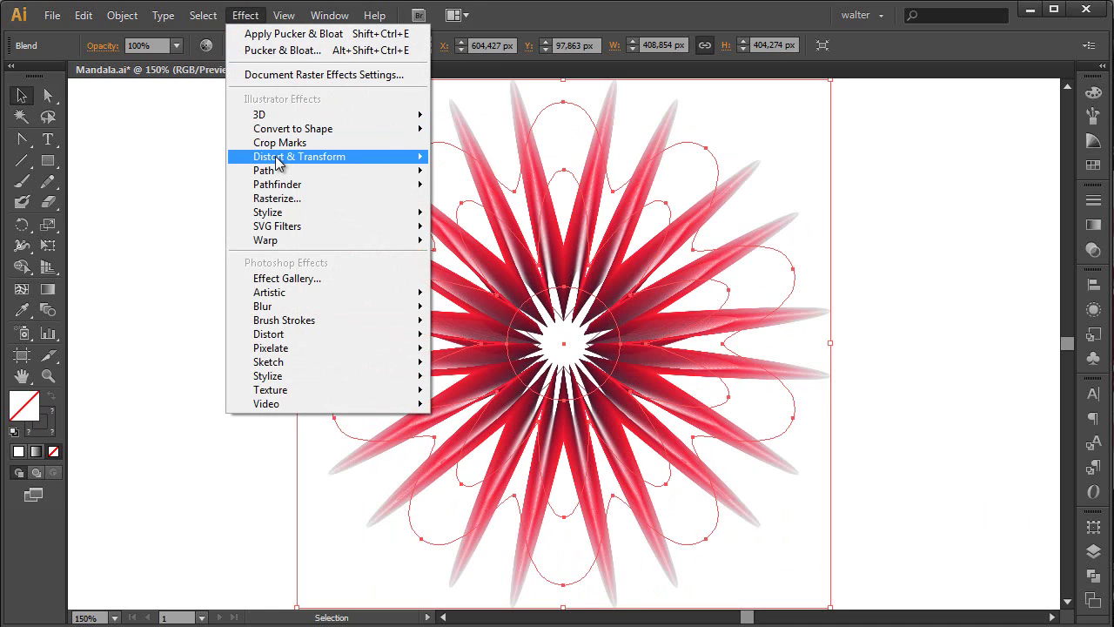
click(135, 274)
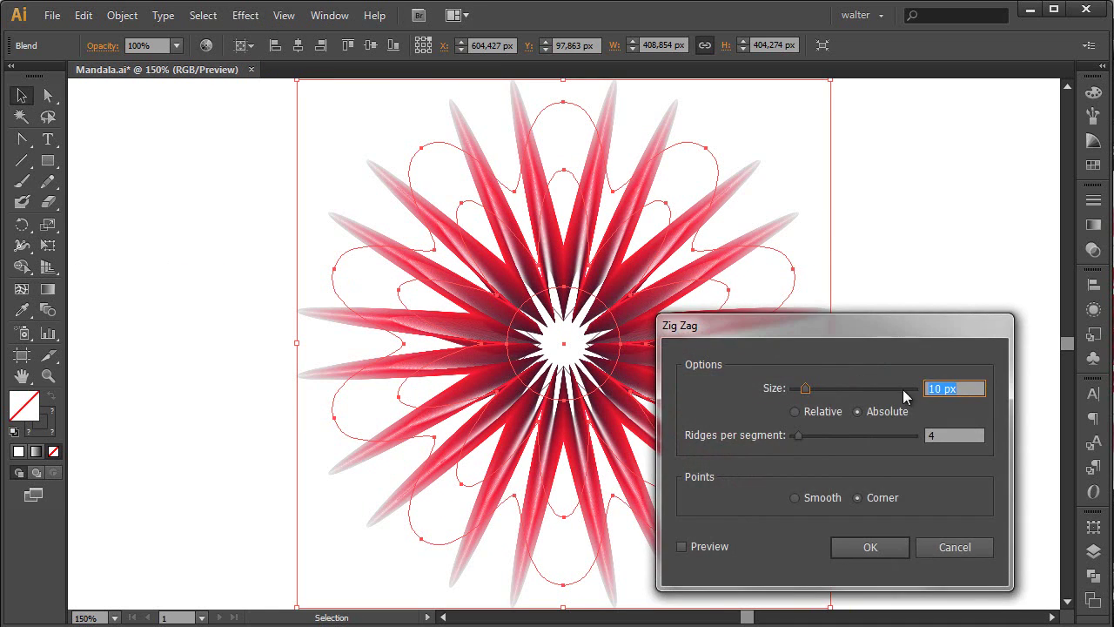
text(15)
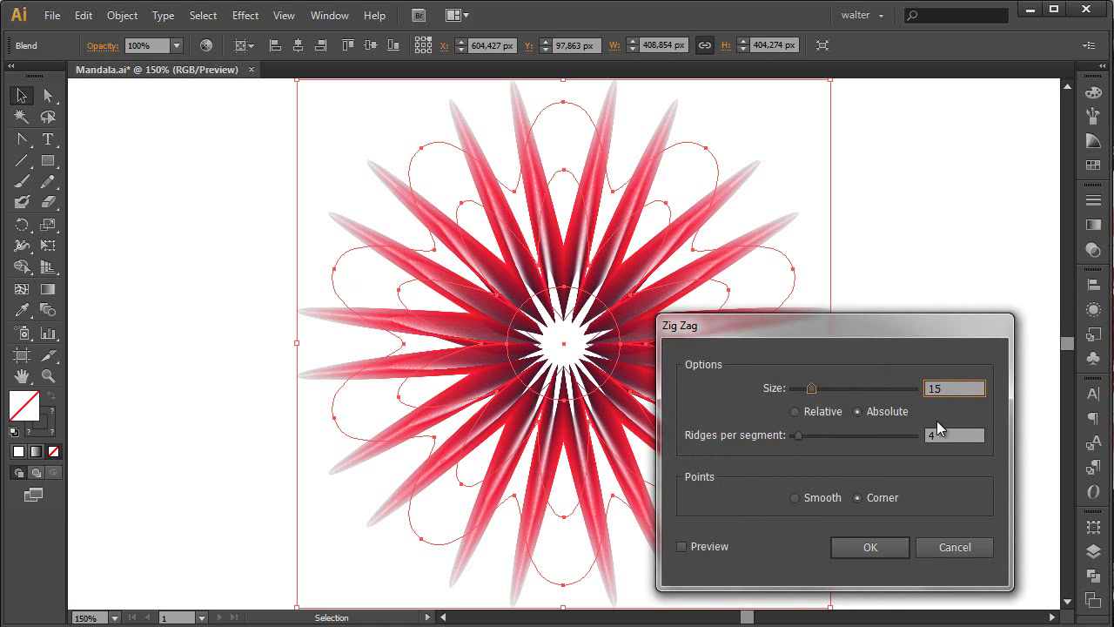
key(Tab)
text(7)
click(831, 498)
click(858, 541)
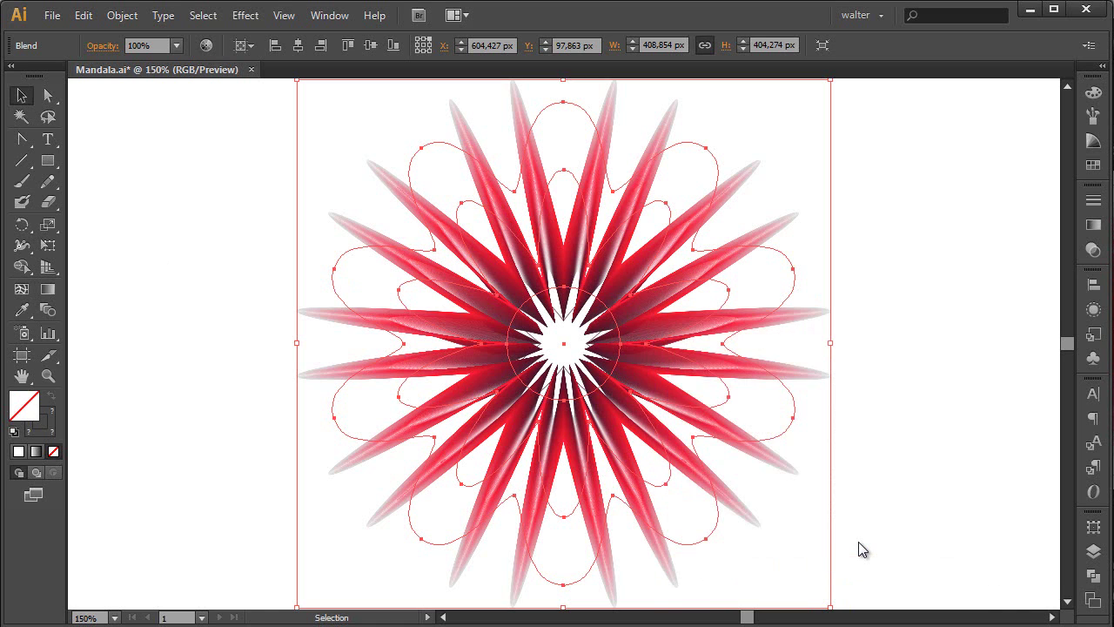
Add a second smooth Zig Zag effect with size 15 and 2 ridges
click(245, 16)
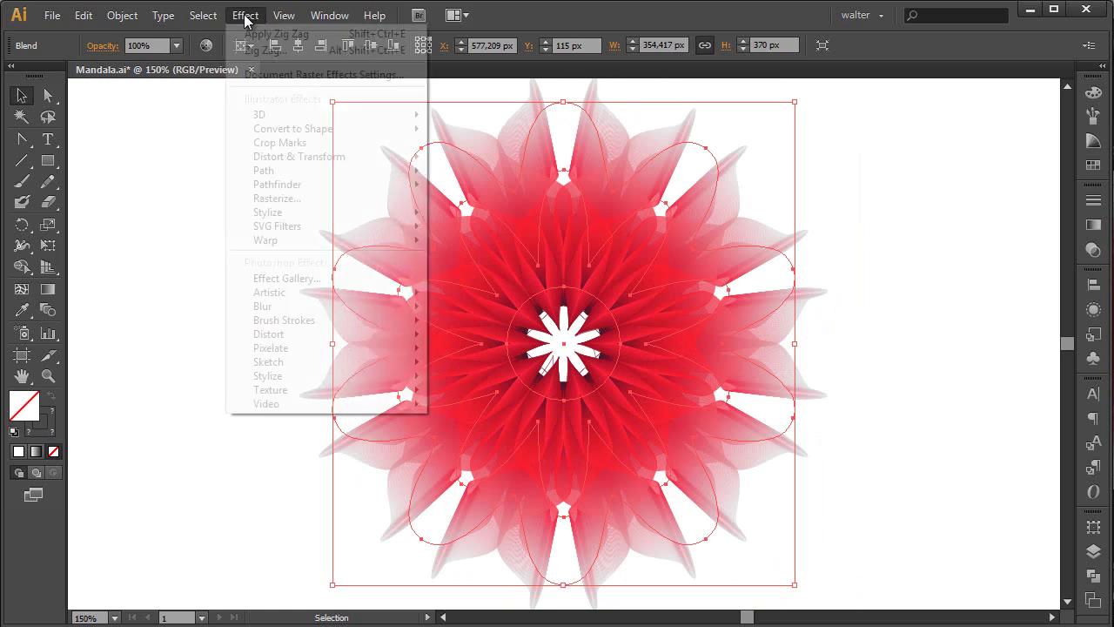
mouse_move(299, 157)
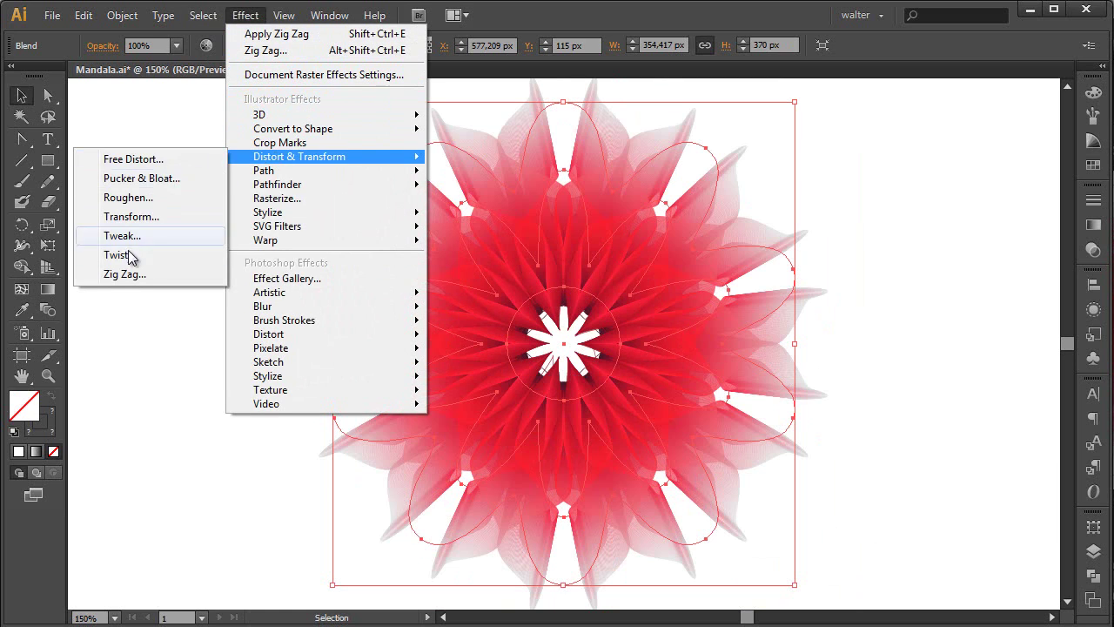
click(147, 271)
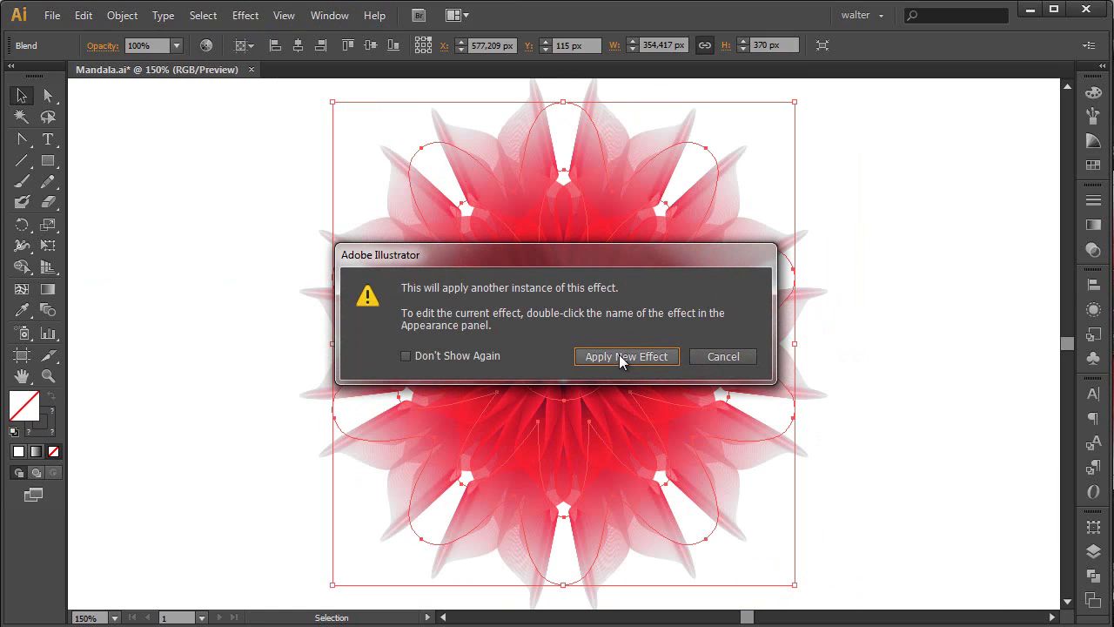
click(622, 358)
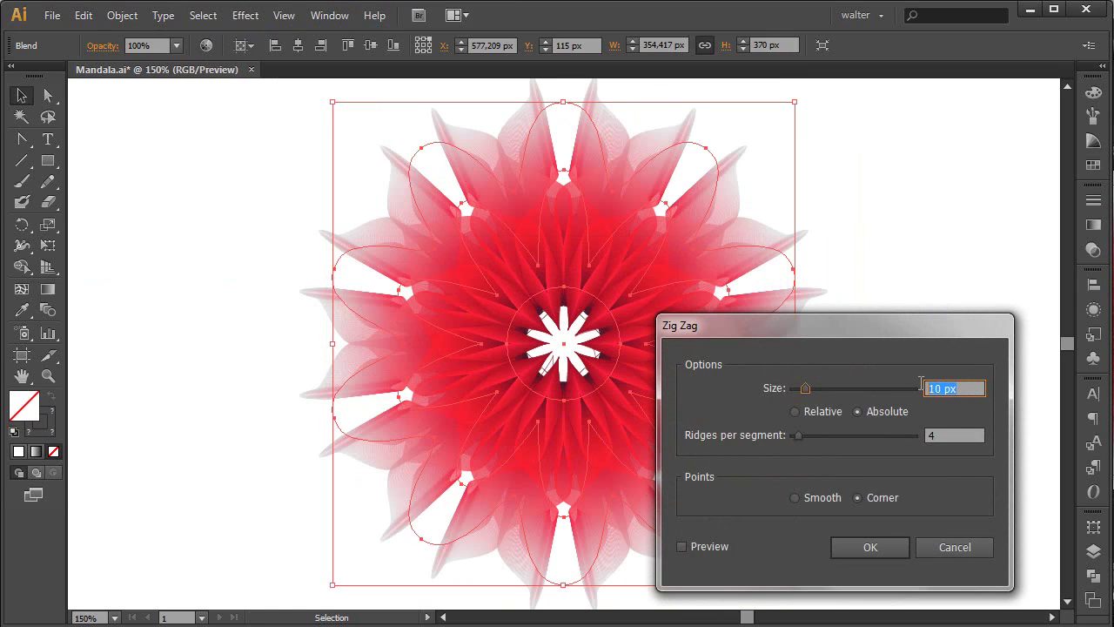
text(15)
key(Tab)
text(2)
click(808, 507)
click(871, 546)
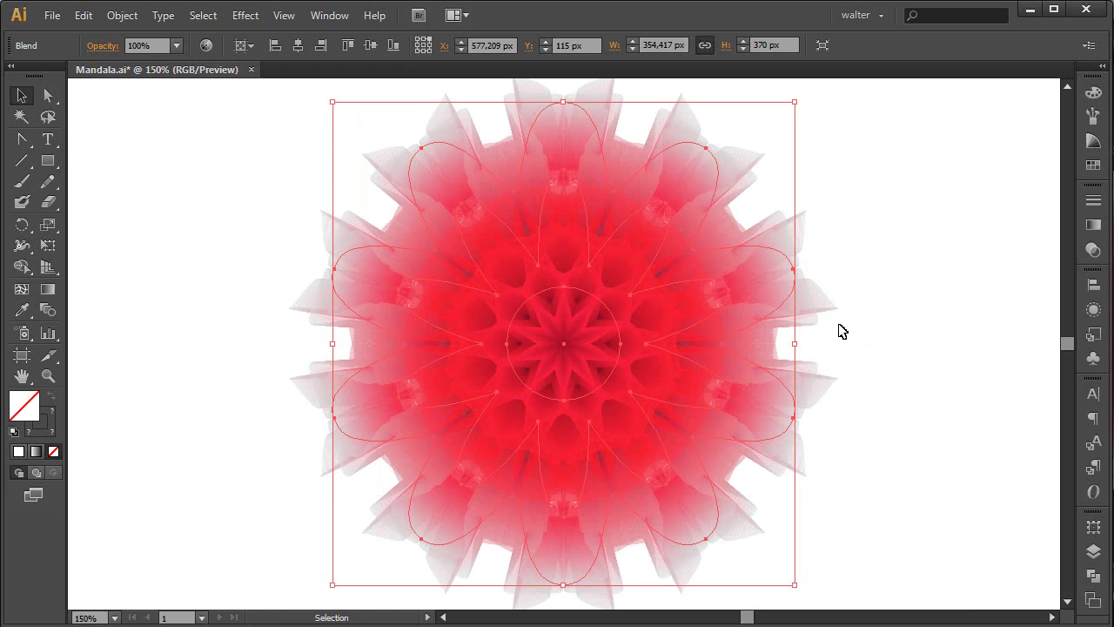
Check the outlines, then add another Pucker & Bloat effect to the mandala
key(ctrl+y)
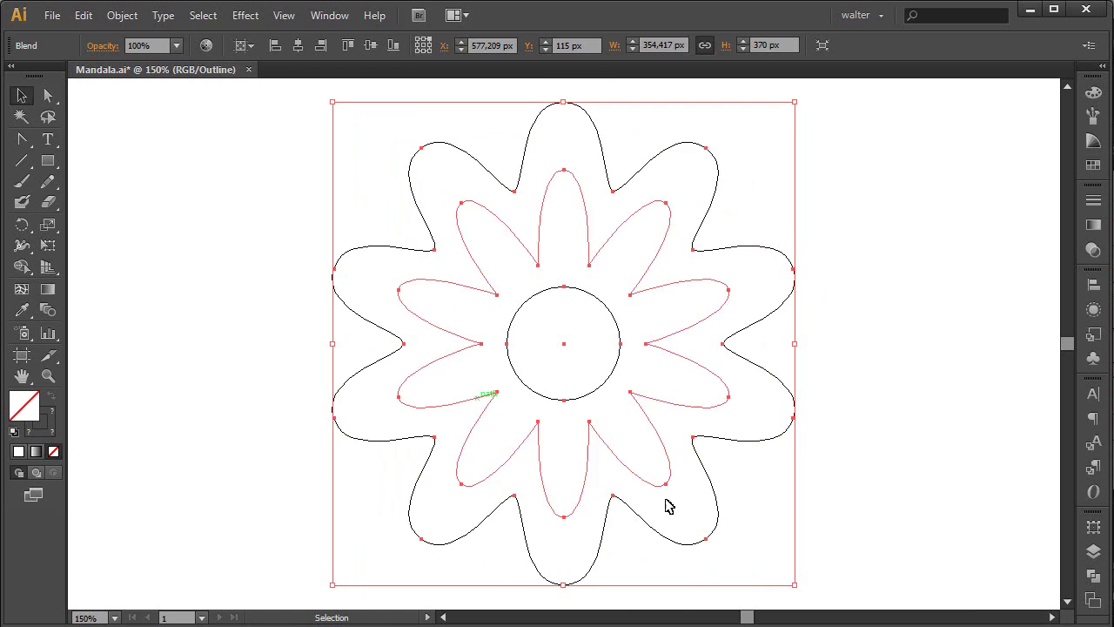
click(783, 210)
key(ctrl+y)
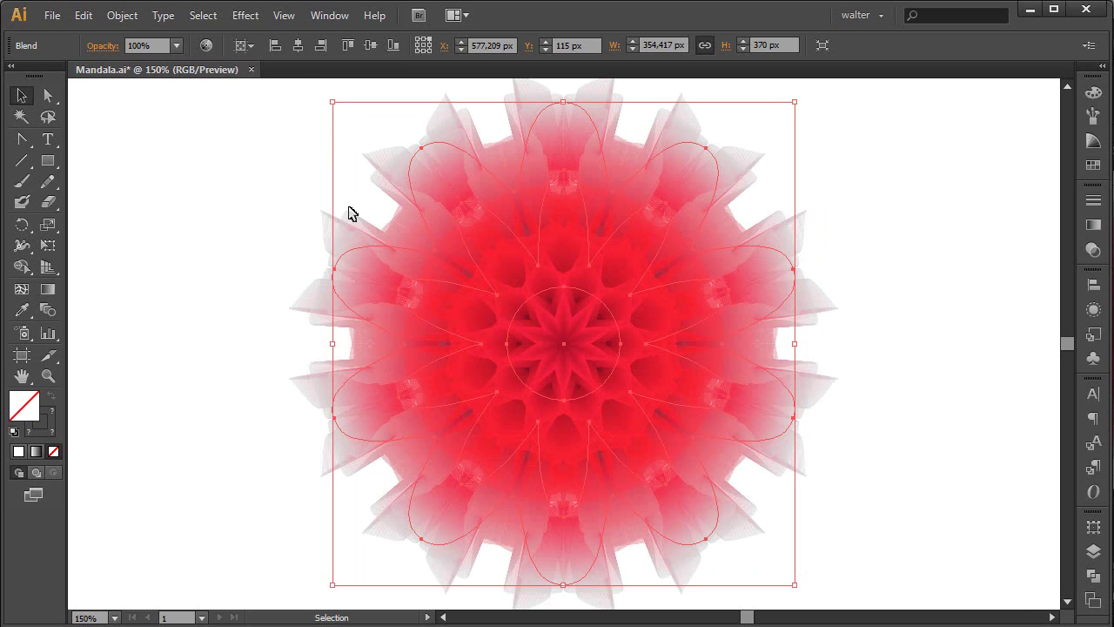
click(249, 21)
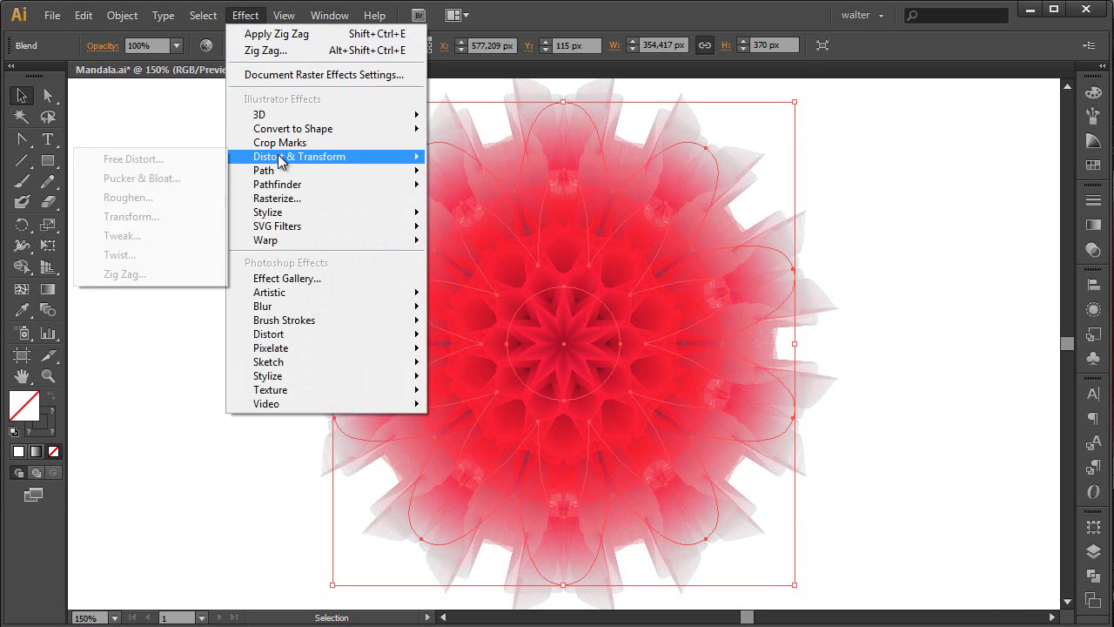
mouse_move(299, 156)
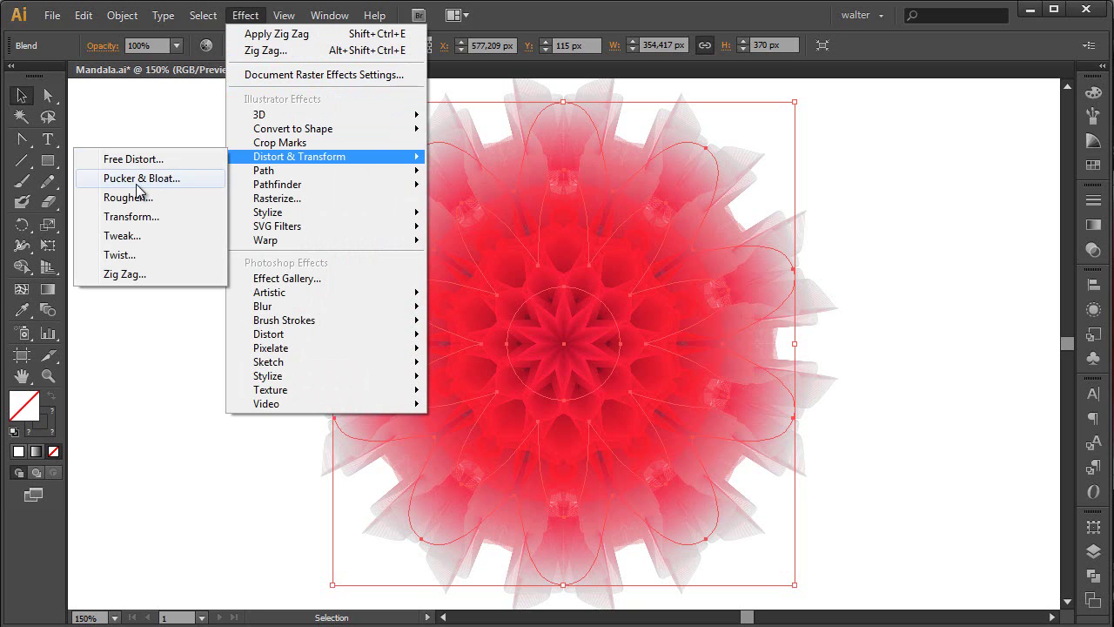
click(136, 183)
click(579, 352)
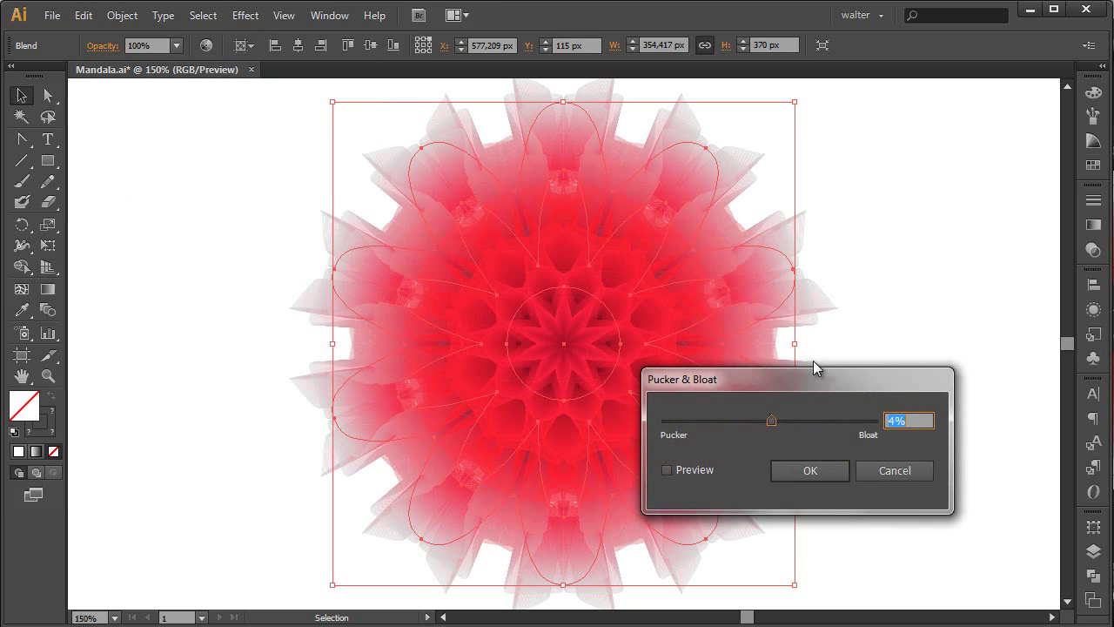
click(789, 471)
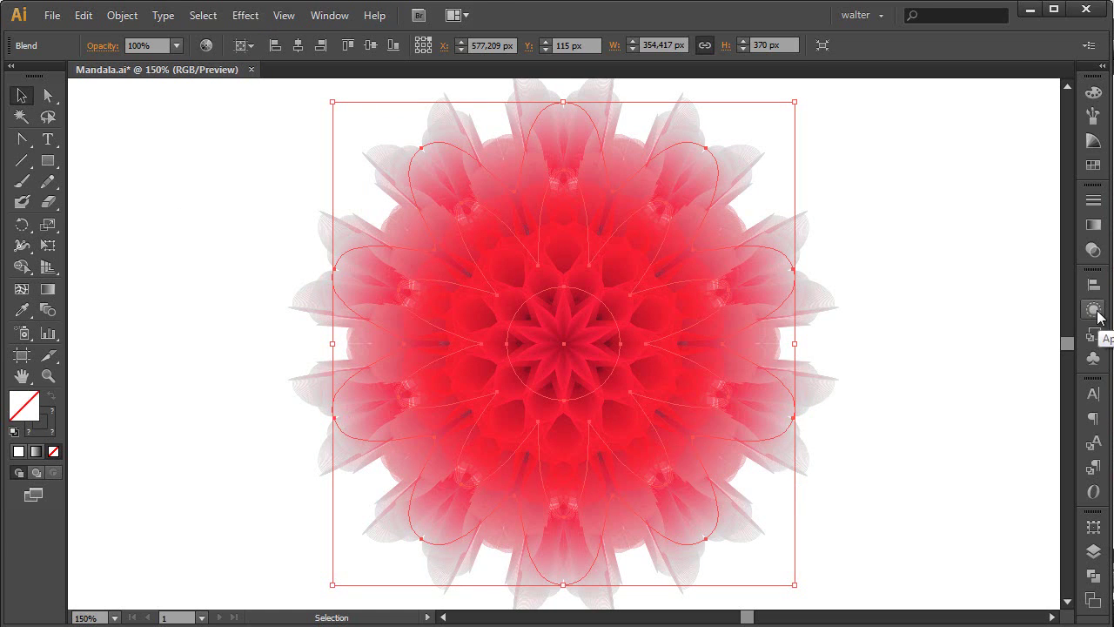
In the Appearance panel, hide the top Pucker & Bloat effect, then deselect the mandala
click(331, 14)
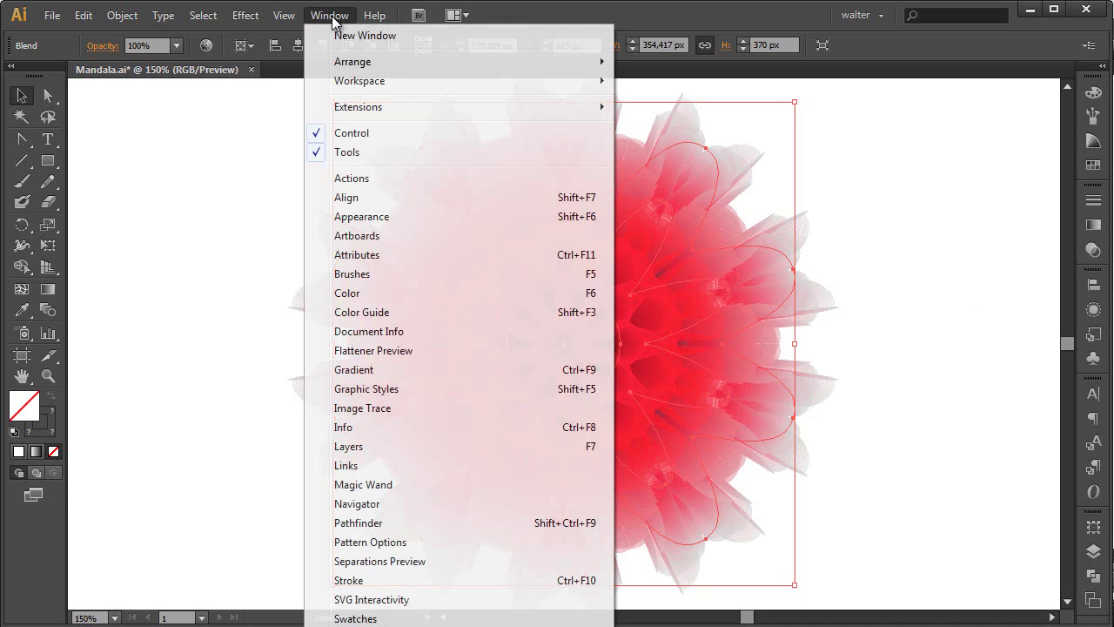
click(364, 223)
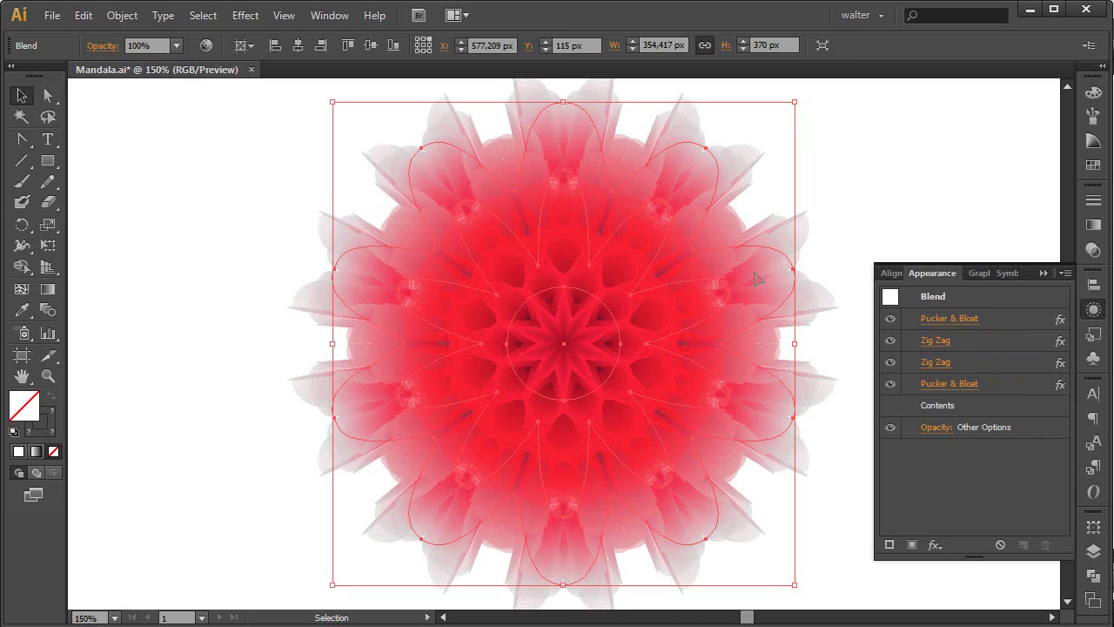
click(896, 320)
click(890, 319)
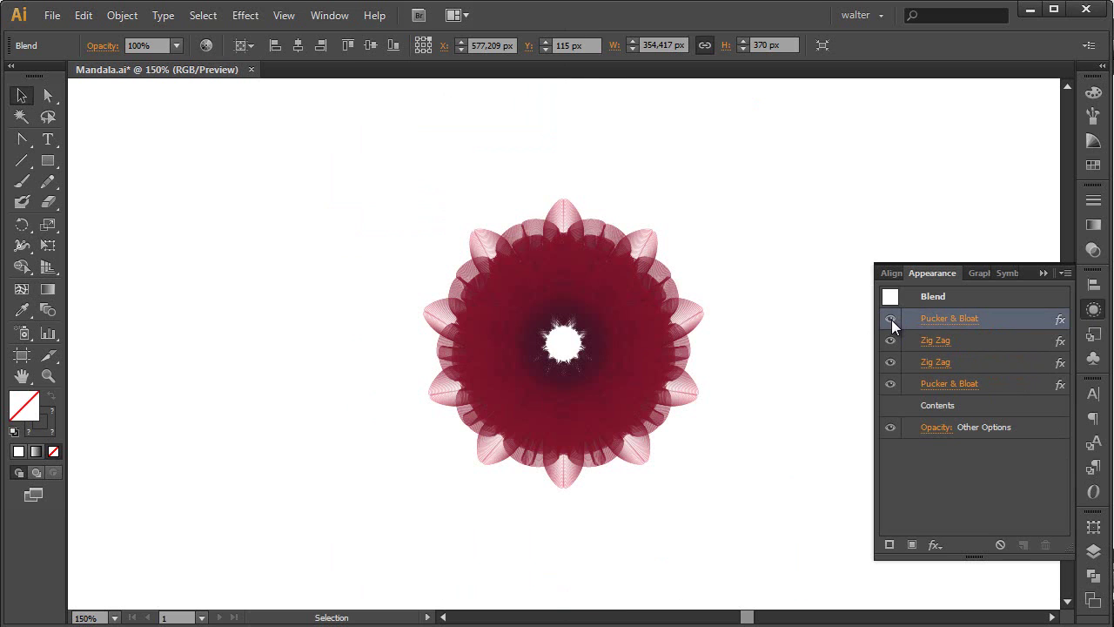
click(890, 319)
click(891, 319)
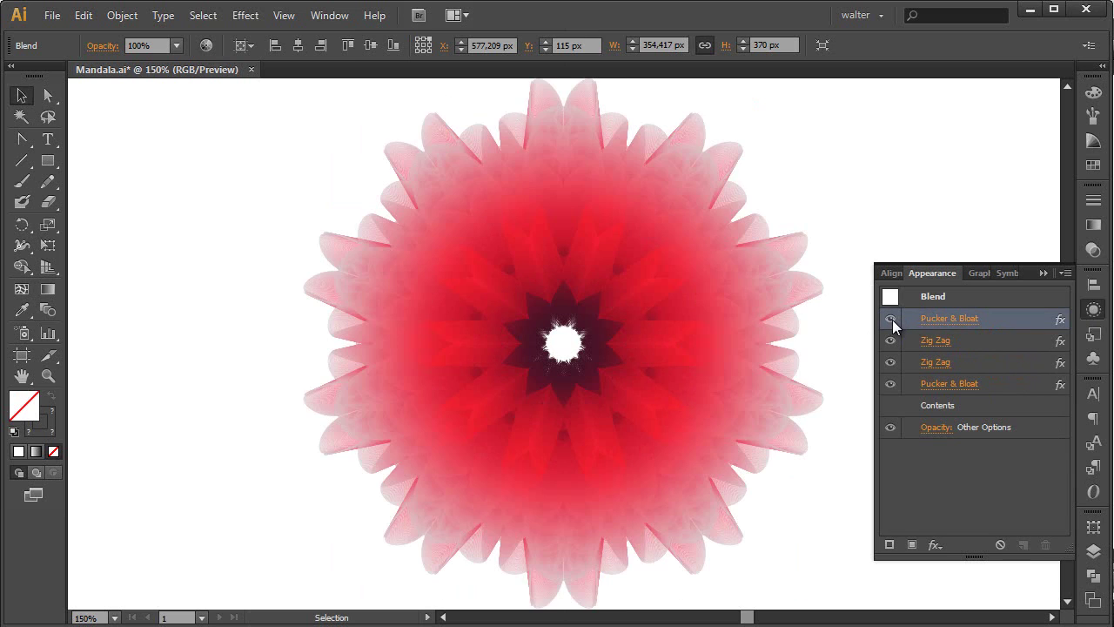
click(860, 218)
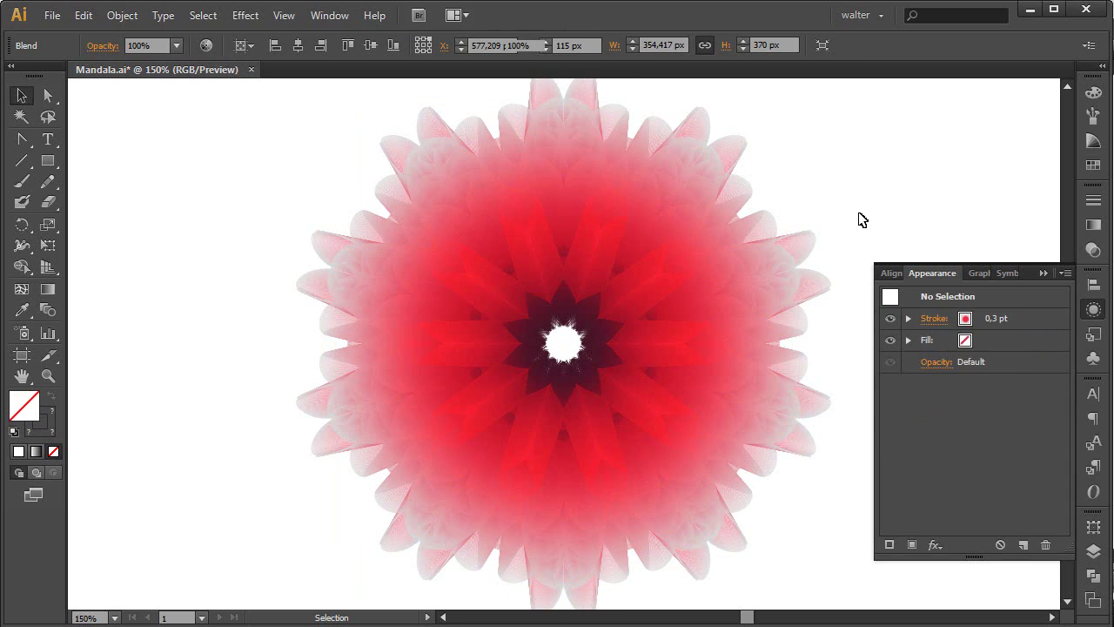
click(947, 278)
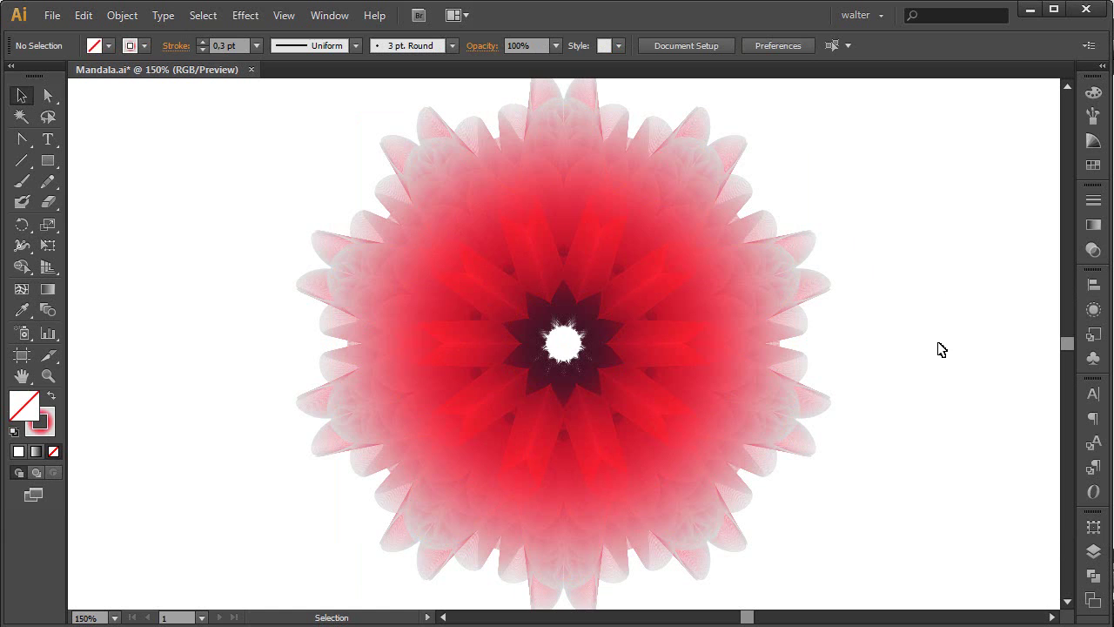